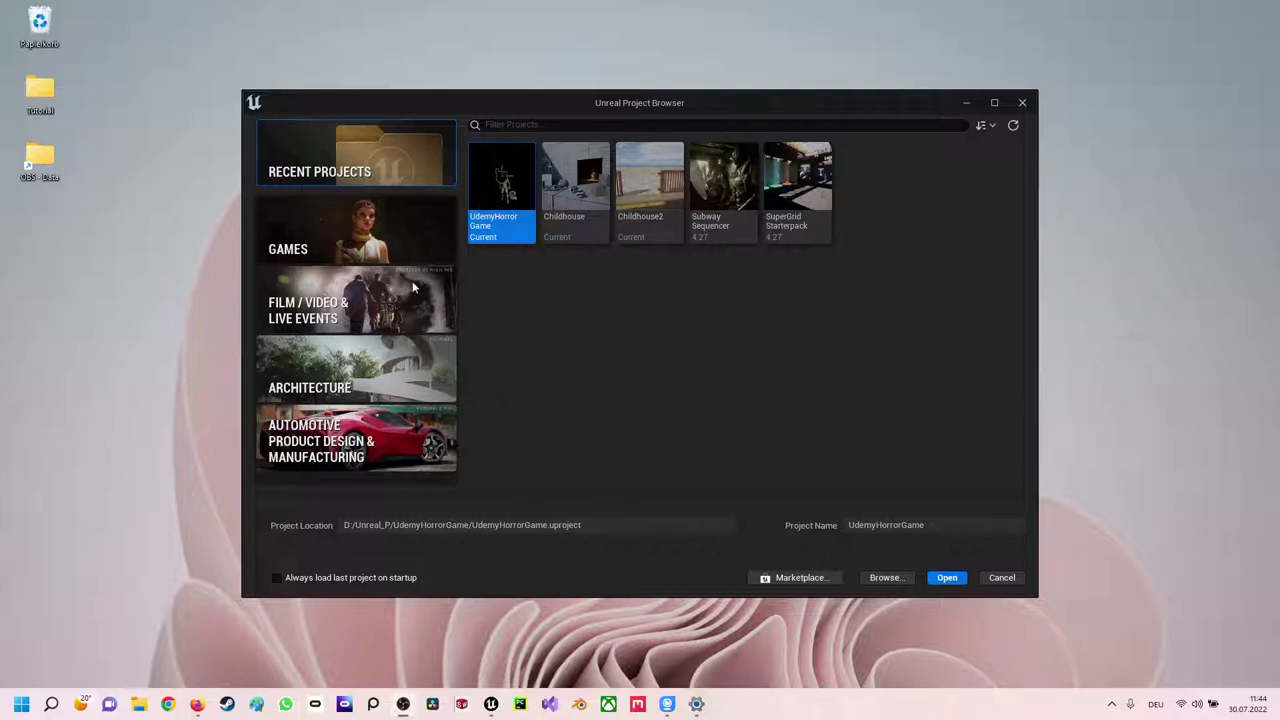
Create a new project from the Games > Third Person template named BP_Comm
{"action": "left_click", "coordinate": [393, 245]}
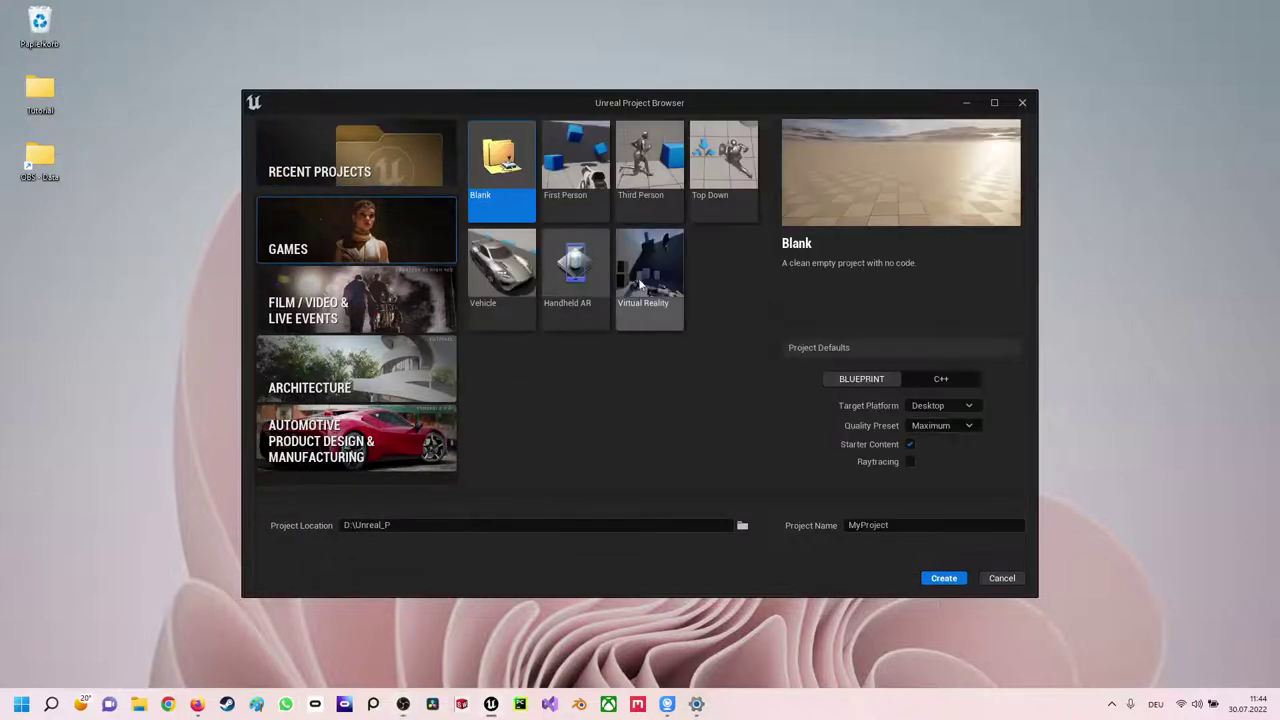
{"action": "left_click", "coordinate": [650, 165]}
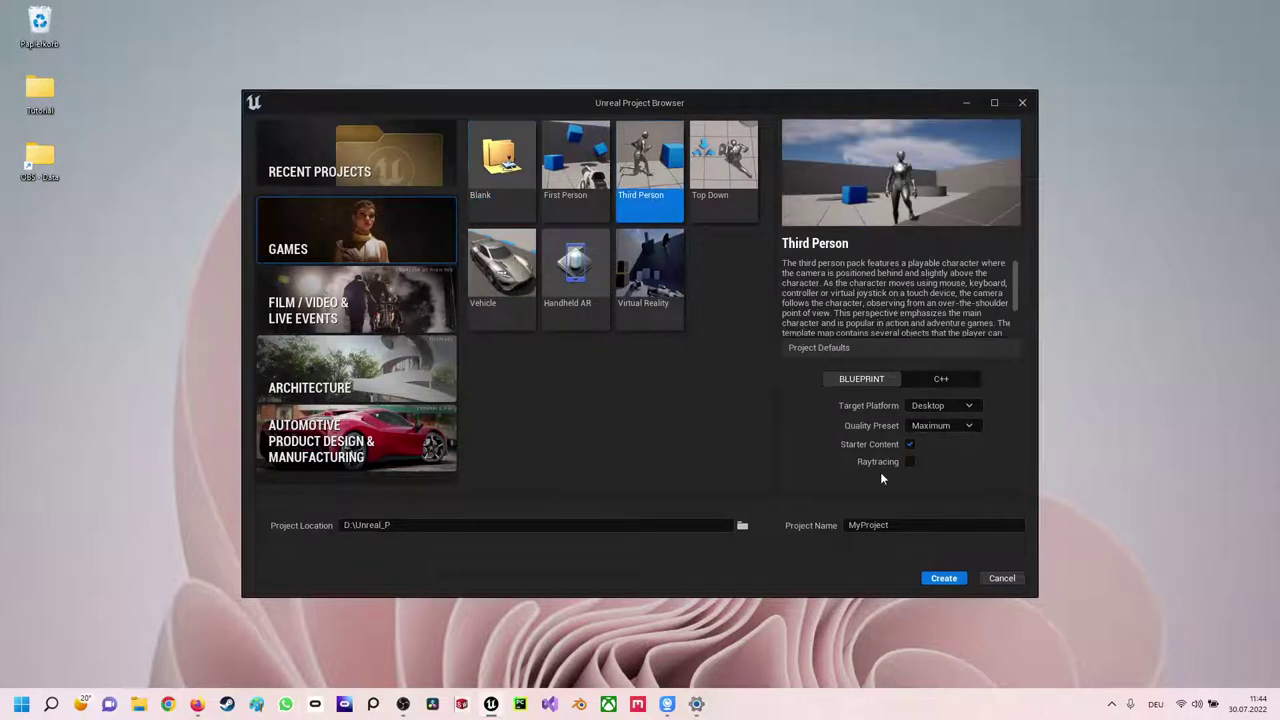
{"action": "left_click", "coordinate": [905, 524]}
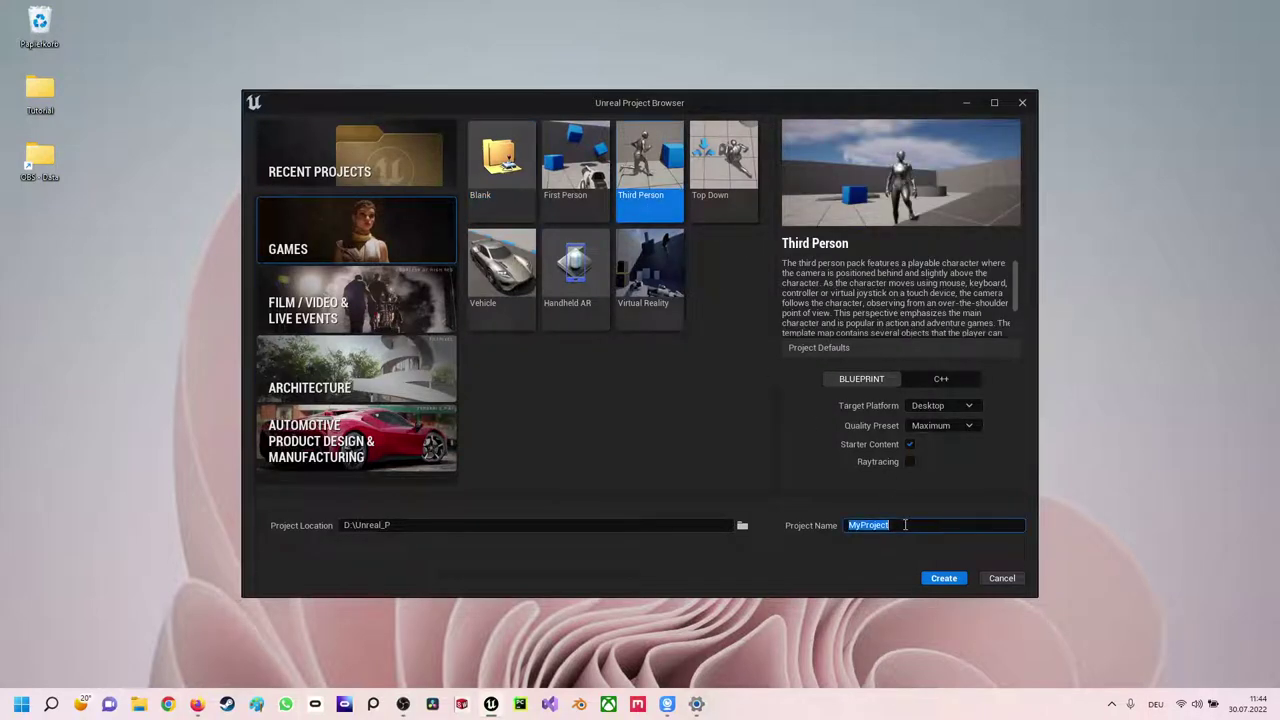
{"action": "type", "text": "BP"}
{"action": "type", "text": "_Comm"}
{"action": "left_click", "coordinate": [940, 578]}
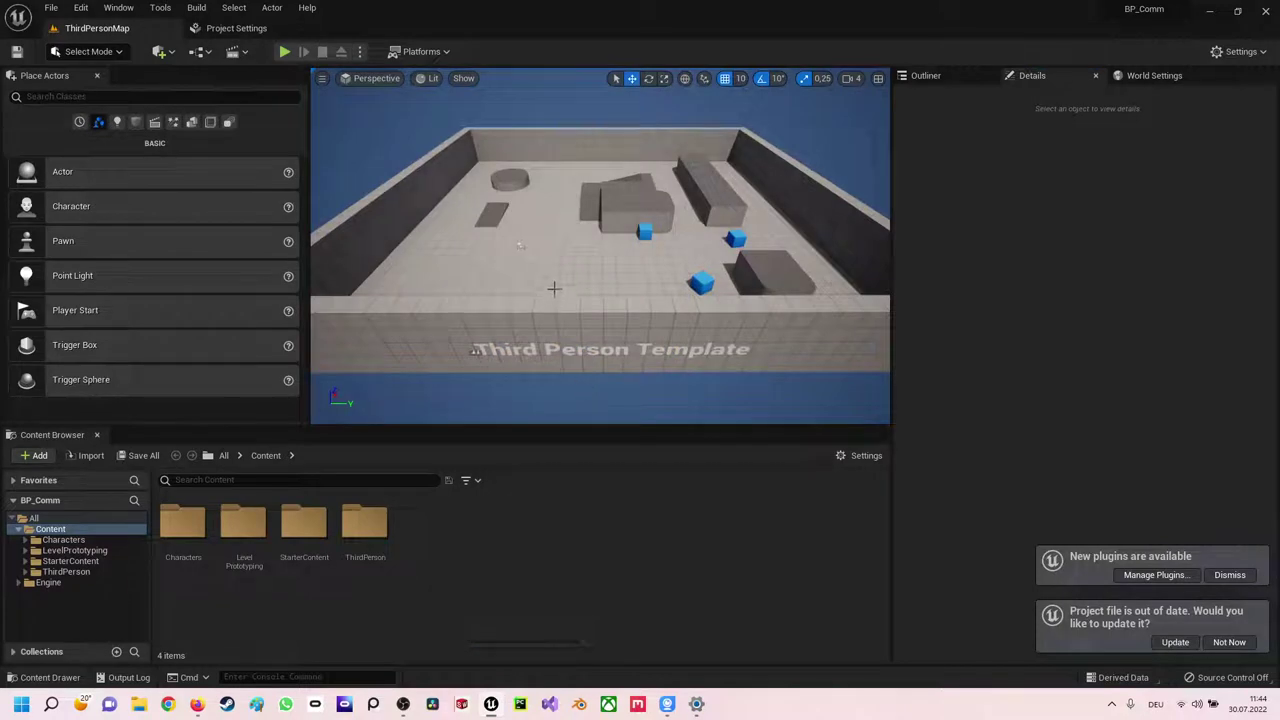
Show the Place Actors panel on its Shapes category listing Cube, Sphere, Cylinder, Cone and Plane
{"action": "mouse_move", "coordinate": [519, 244]}
{"action": "left_mouse_down", "text": "alt"}
{"action": "mouse_move", "coordinate": [501, 311]}
{"action": "mouse_move", "coordinate": [508, 297]}
{"action": "mouse_move", "coordinate": [513, 323]}
{"action": "left_mouse_up", "text": "alt"}
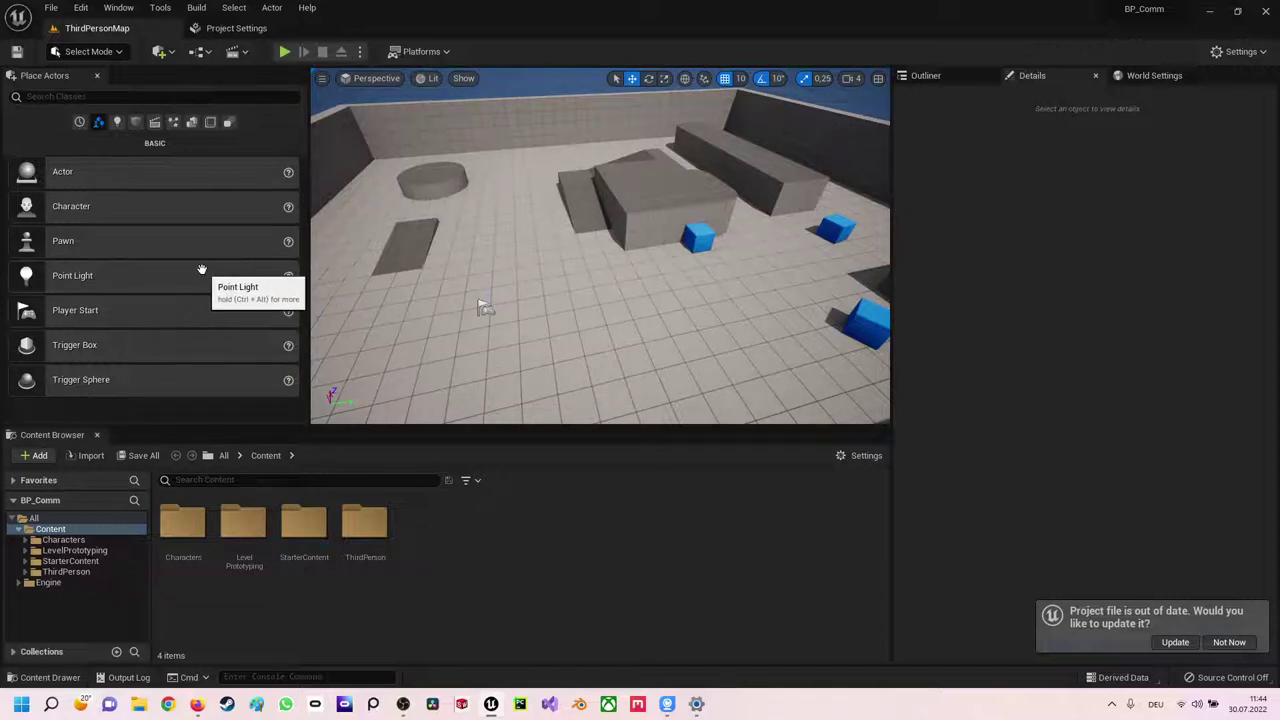
{"action": "left_click", "coordinate": [135, 122]}
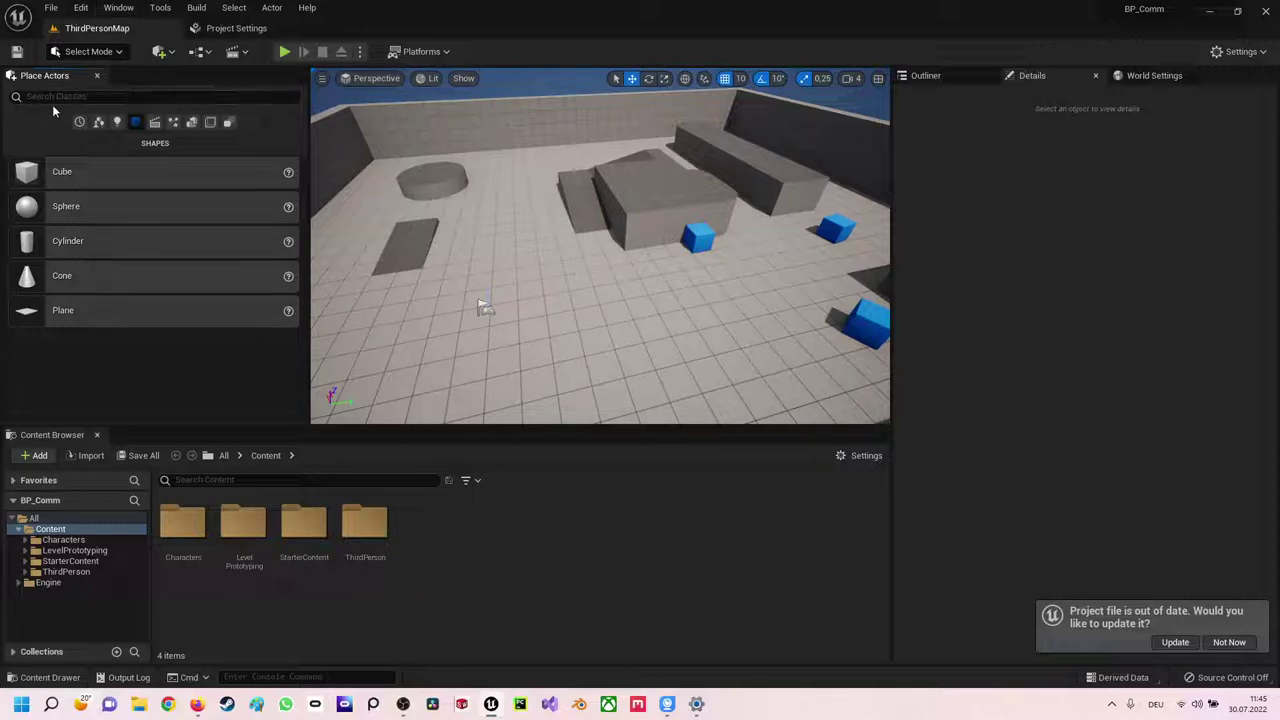
{"action": "left_click", "coordinate": [127, 11]}
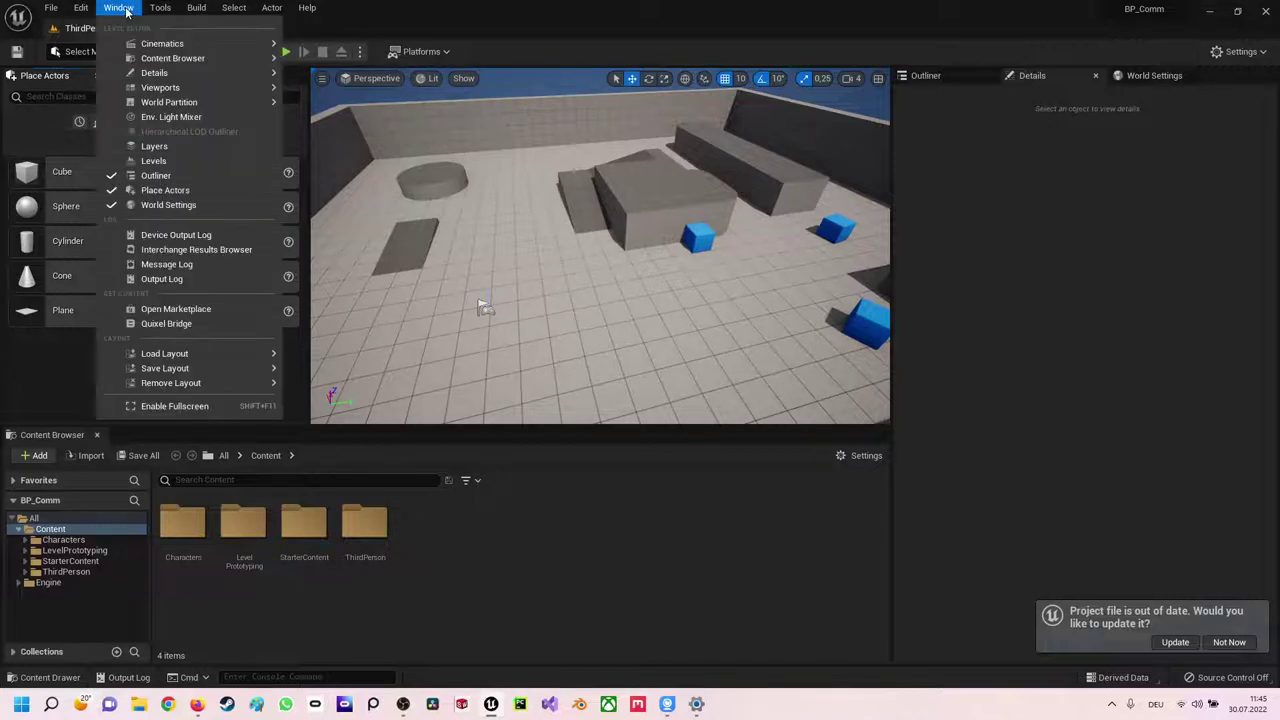
{"action": "left_click", "coordinate": [160, 190]}
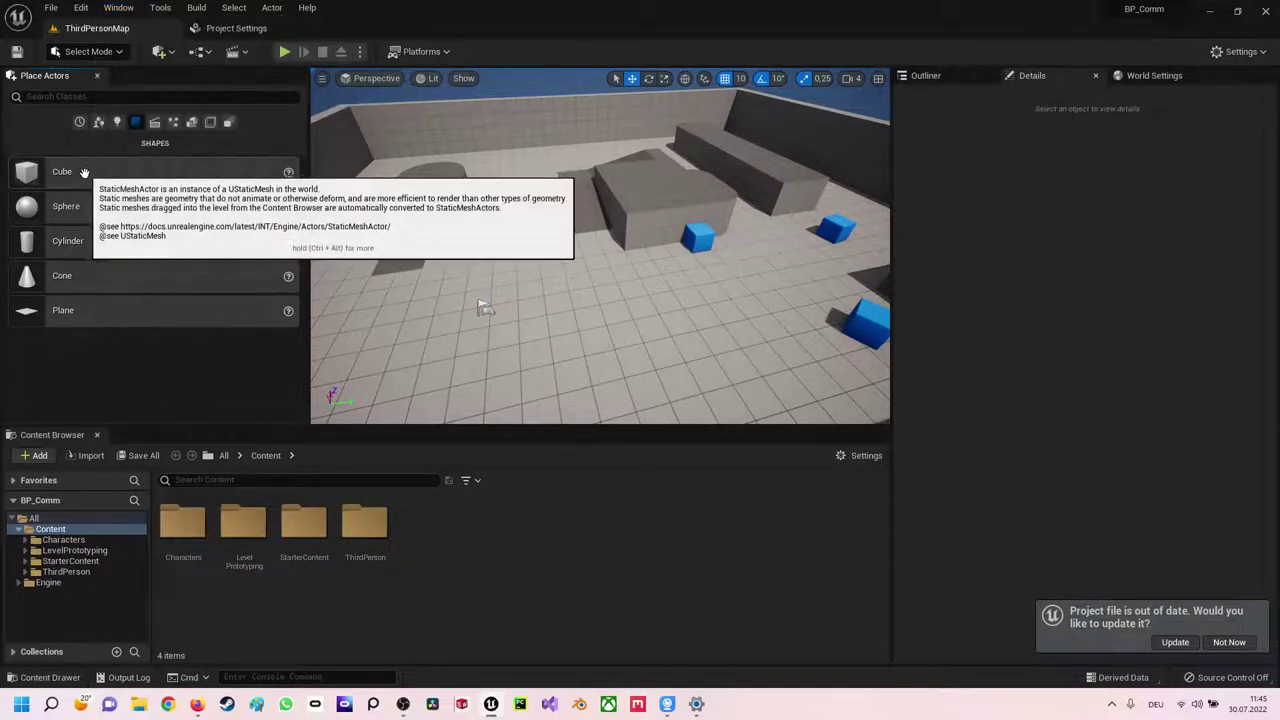
Drop a Cube onto the floor, add a Point Light above it, and select both
{"action": "mouse_move", "coordinate": [85, 173]}
{"action": "left_mouse_down"}
{"action": "mouse_move", "coordinate": [505, 258]}
{"action": "mouse_move", "coordinate": [490, 196]}
{"action": "left_mouse_up"}
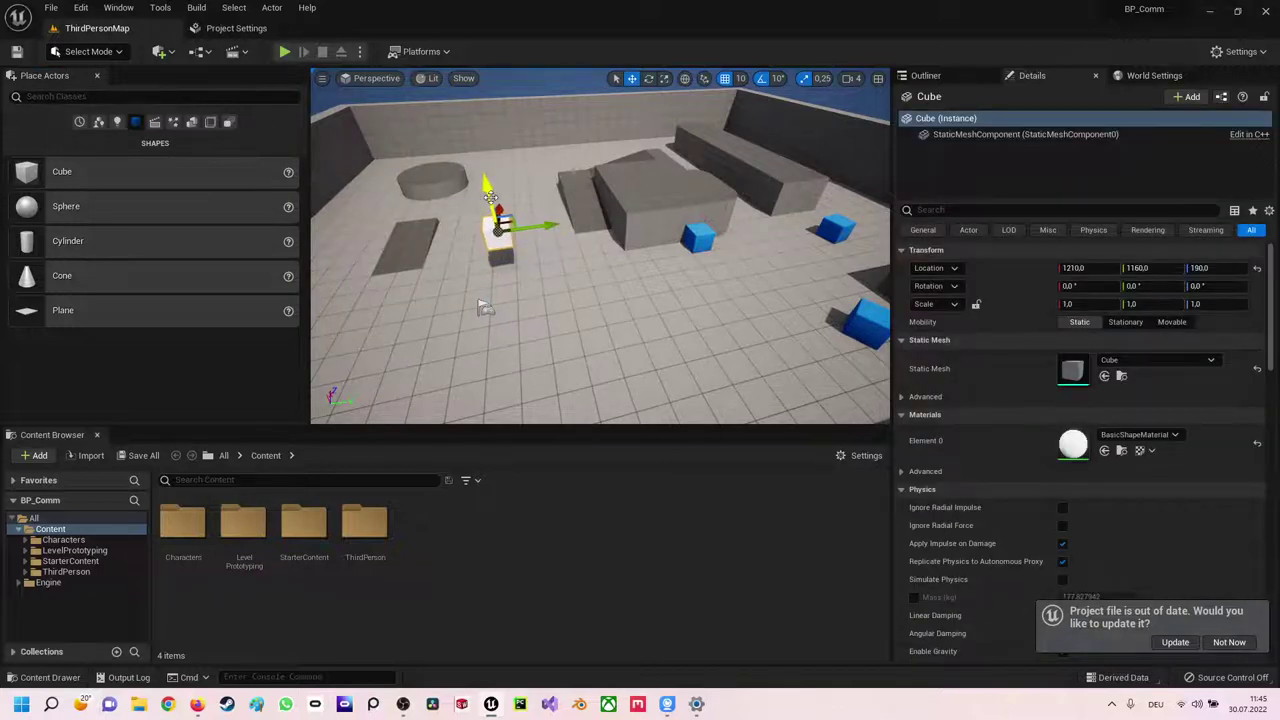
{"action": "key", "text": "End"}
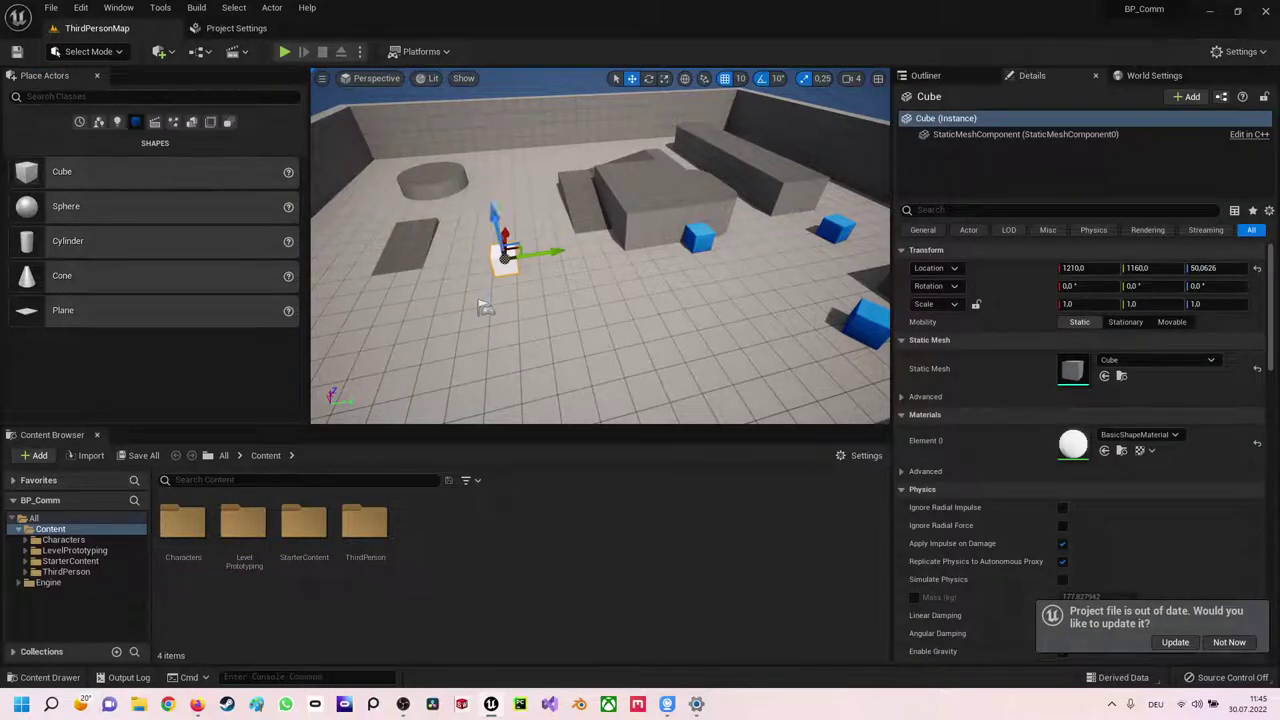
{"action": "left_click", "coordinate": [117, 122]}
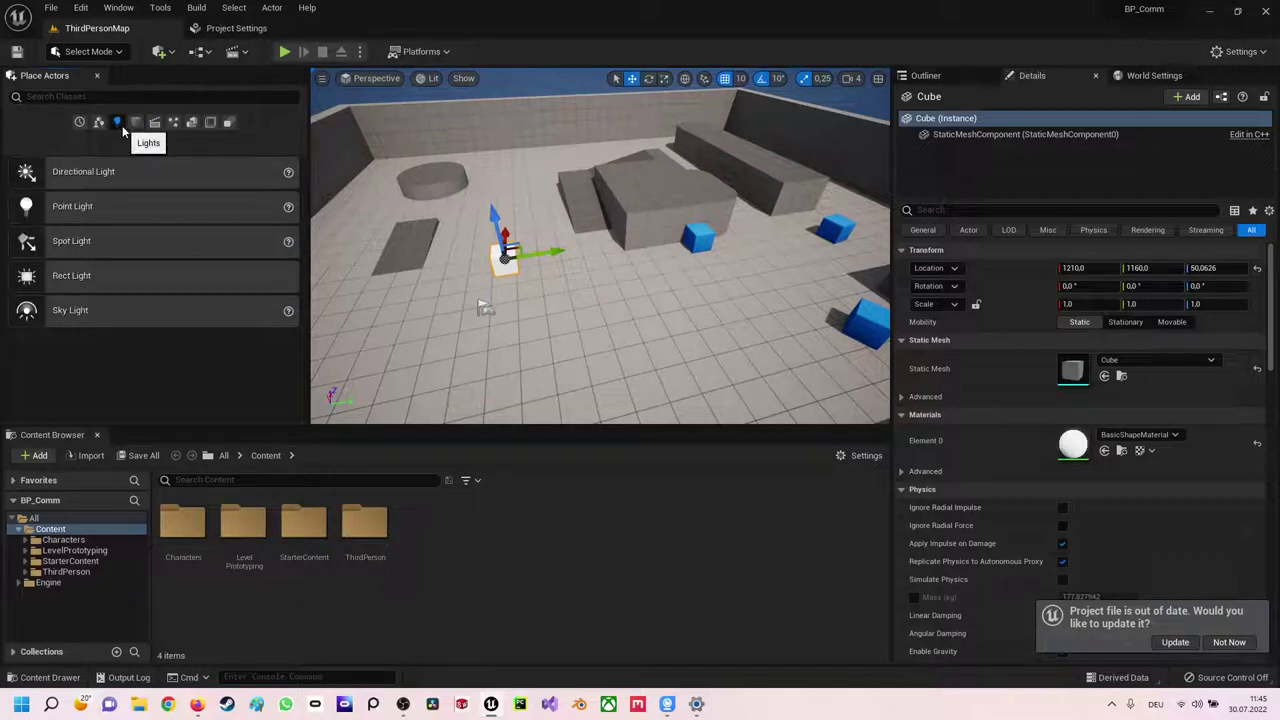
{"action": "mouse_move", "coordinate": [123, 210]}
{"action": "left_mouse_down"}
{"action": "mouse_move", "coordinate": [472, 258]}
{"action": "mouse_move", "coordinate": [505, 250]}
{"action": "mouse_move", "coordinate": [497, 208]}
{"action": "left_mouse_up"}
{"action": "key", "text": "f"}
{"action": "right_click_drag", "start_coordinate": [545, 278], "coordinate": [545, 278]}
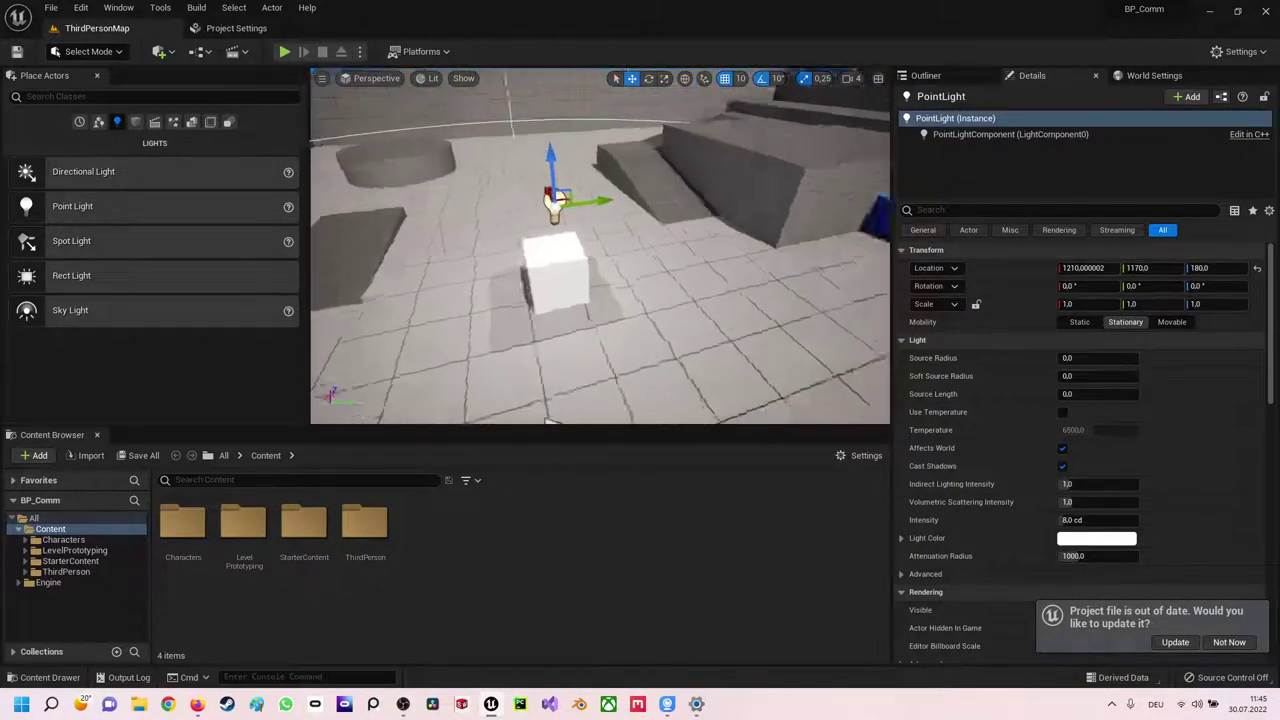
{"action": "left_click", "coordinate": [545, 278]}
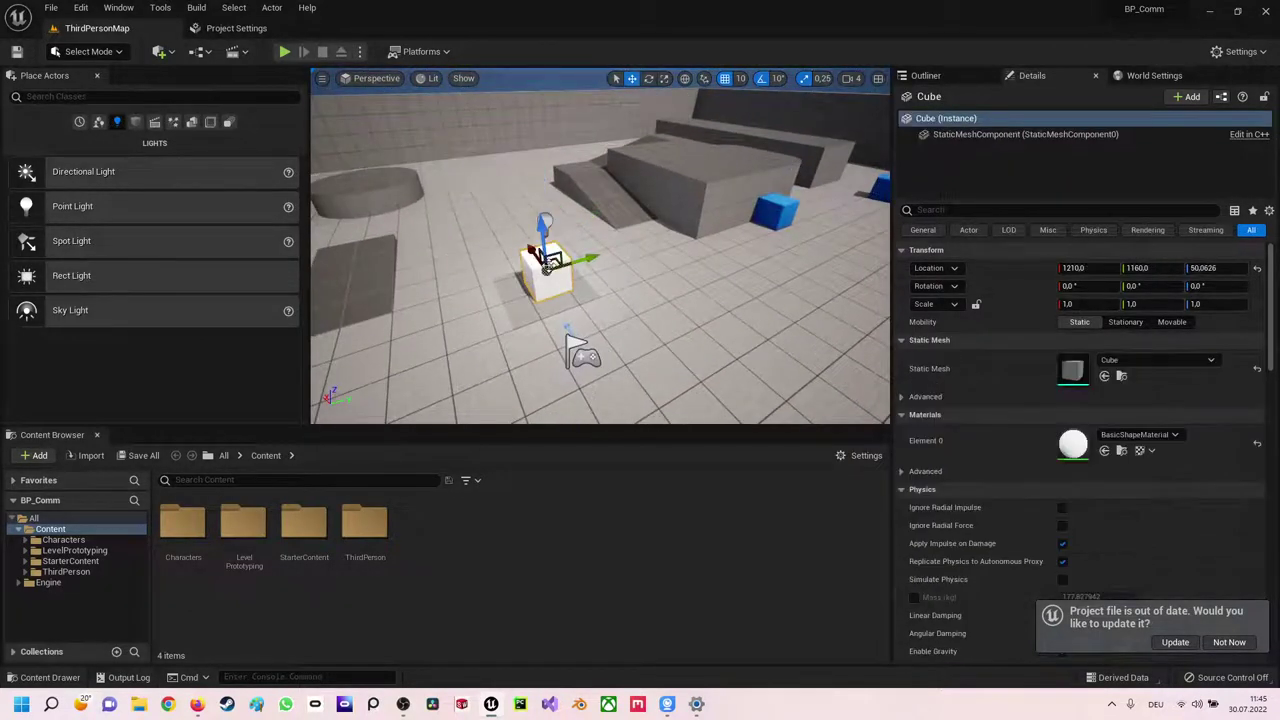
{"action": "left_click", "coordinate": [548, 222], "text": "ctrl"}
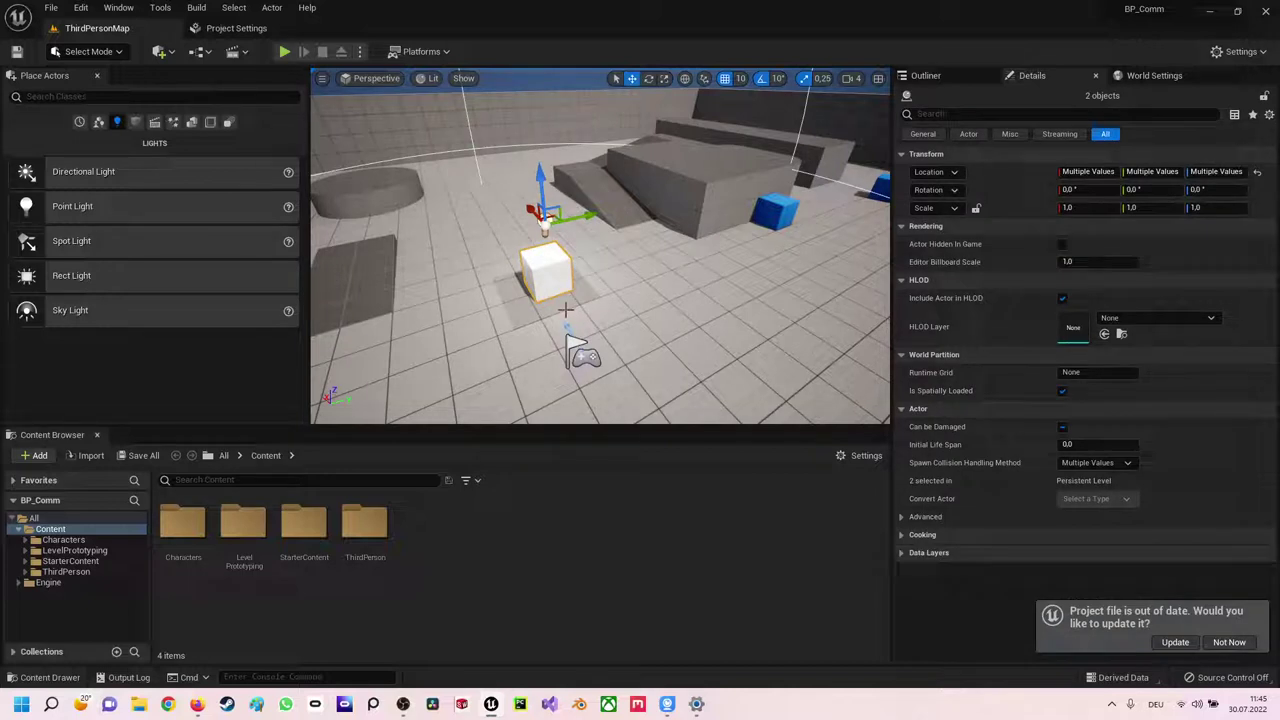
Convert the selected cube and light into a harvested Blueprint class BP_light in /All/Game
{"action": "left_click", "coordinate": [204, 54]}
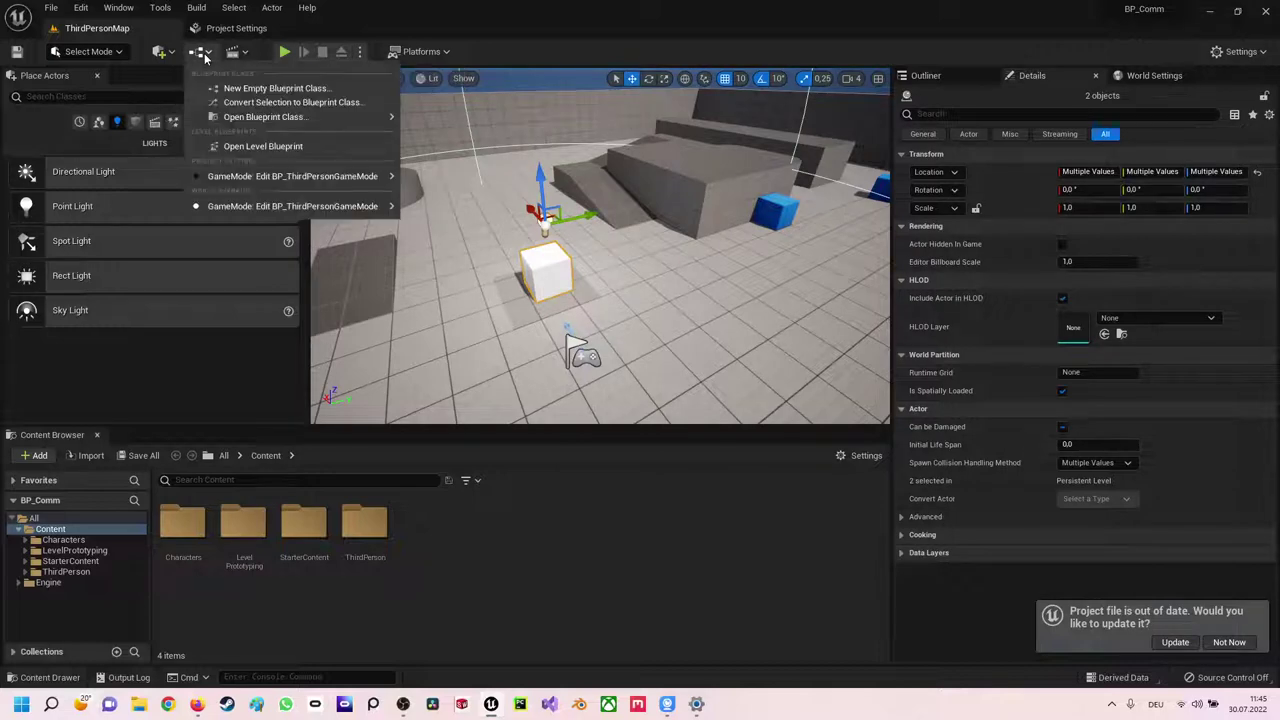
{"action": "left_click", "coordinate": [259, 103]}
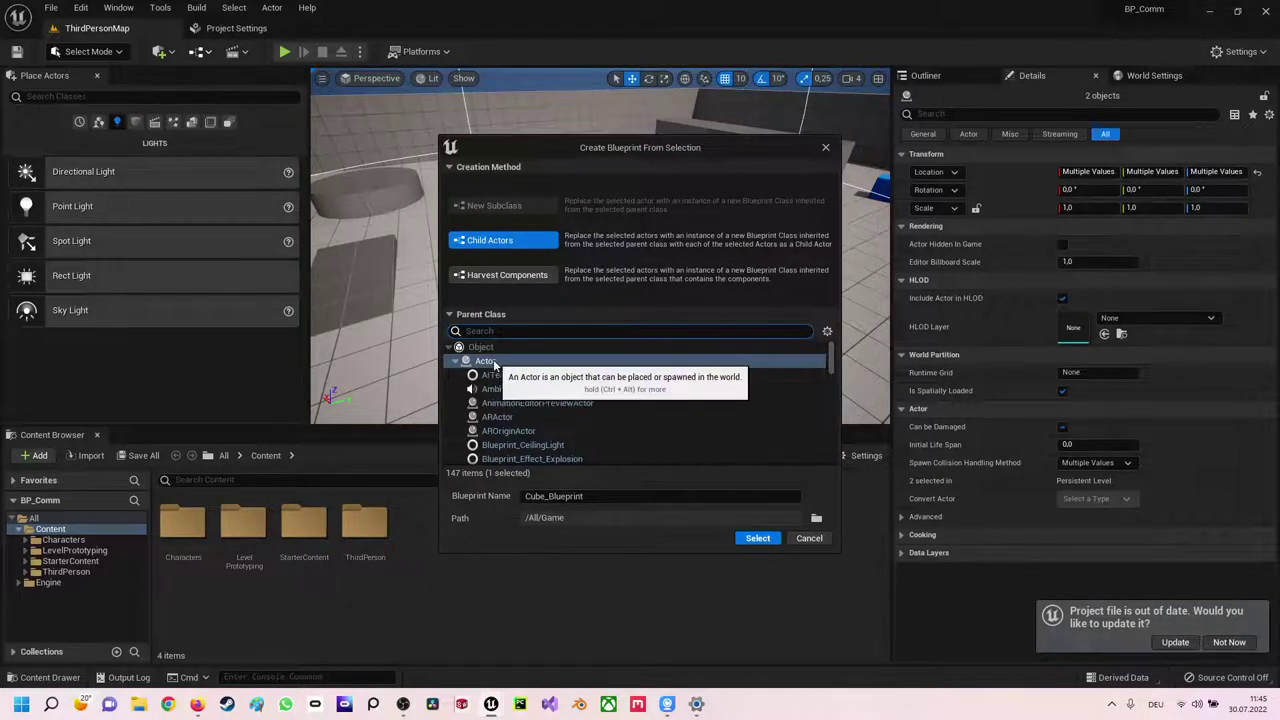
{"action": "left_click", "coordinate": [490, 281]}
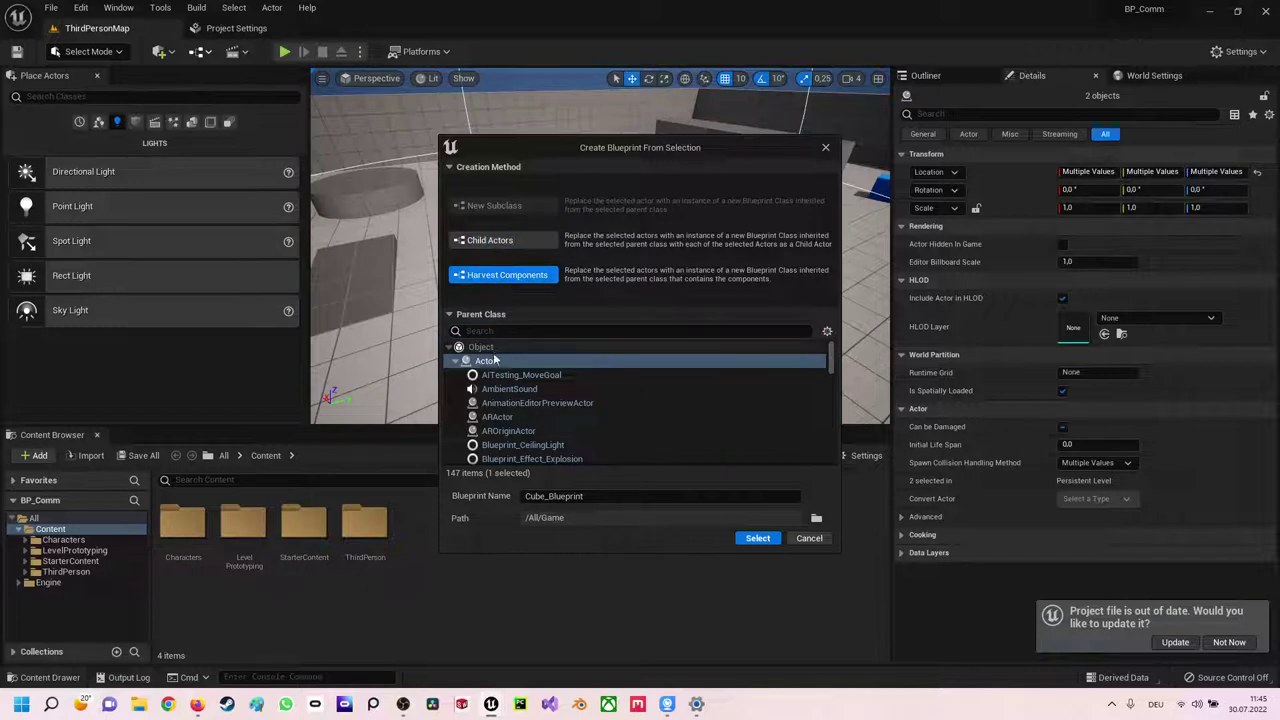
{"action": "double_click", "coordinate": [553, 495]}
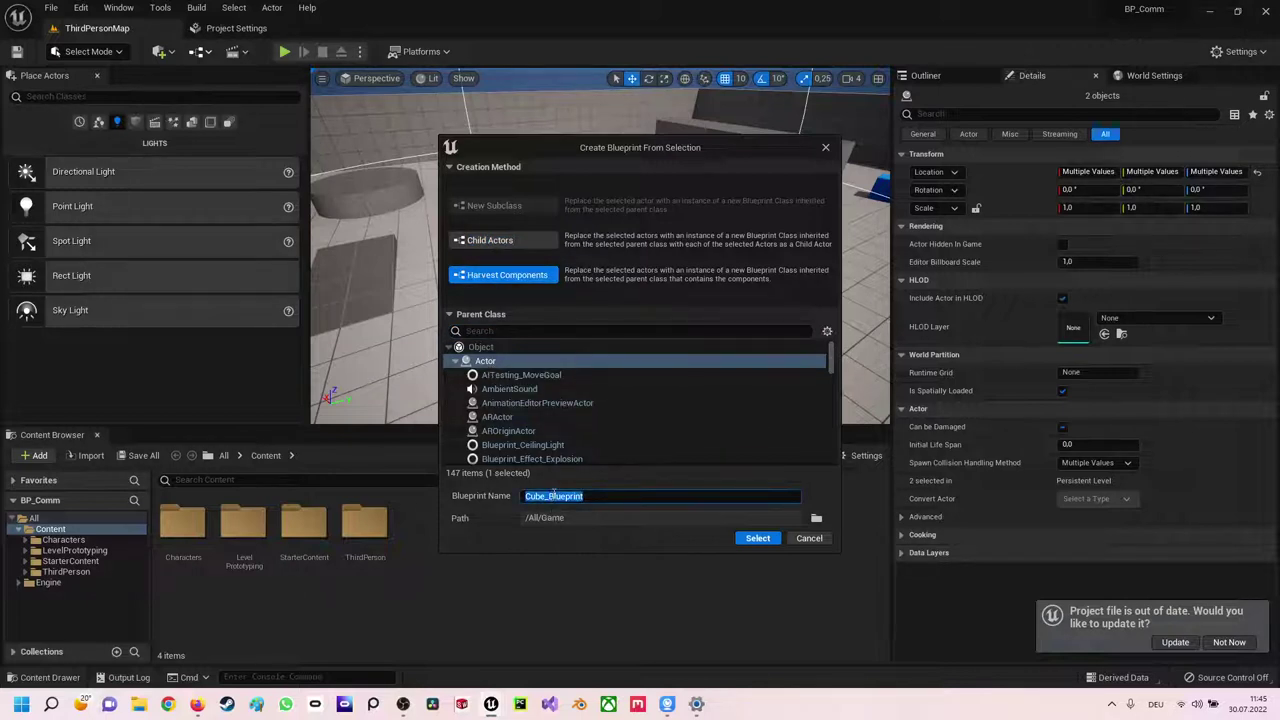
{"action": "type", "text": "BP_l"}
{"action": "type", "text": "ight"}
{"action": "left_click", "coordinate": [815, 519]}
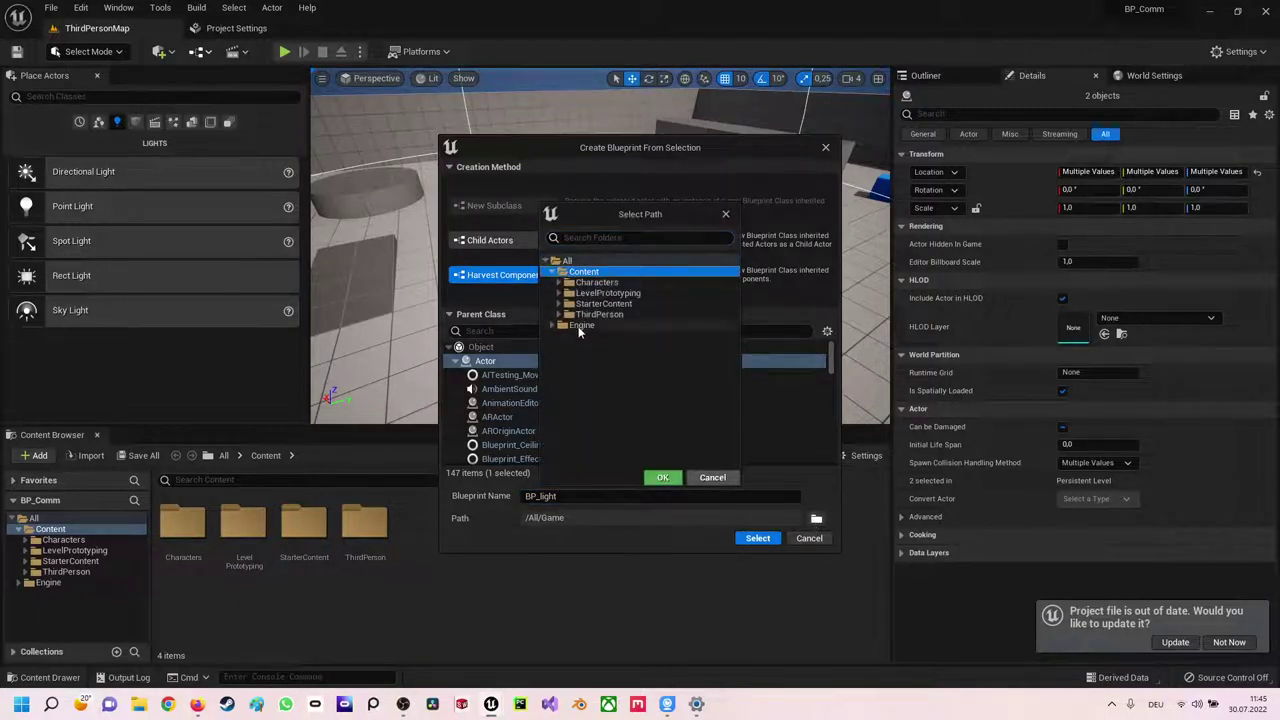
{"action": "left_click", "coordinate": [661, 481]}
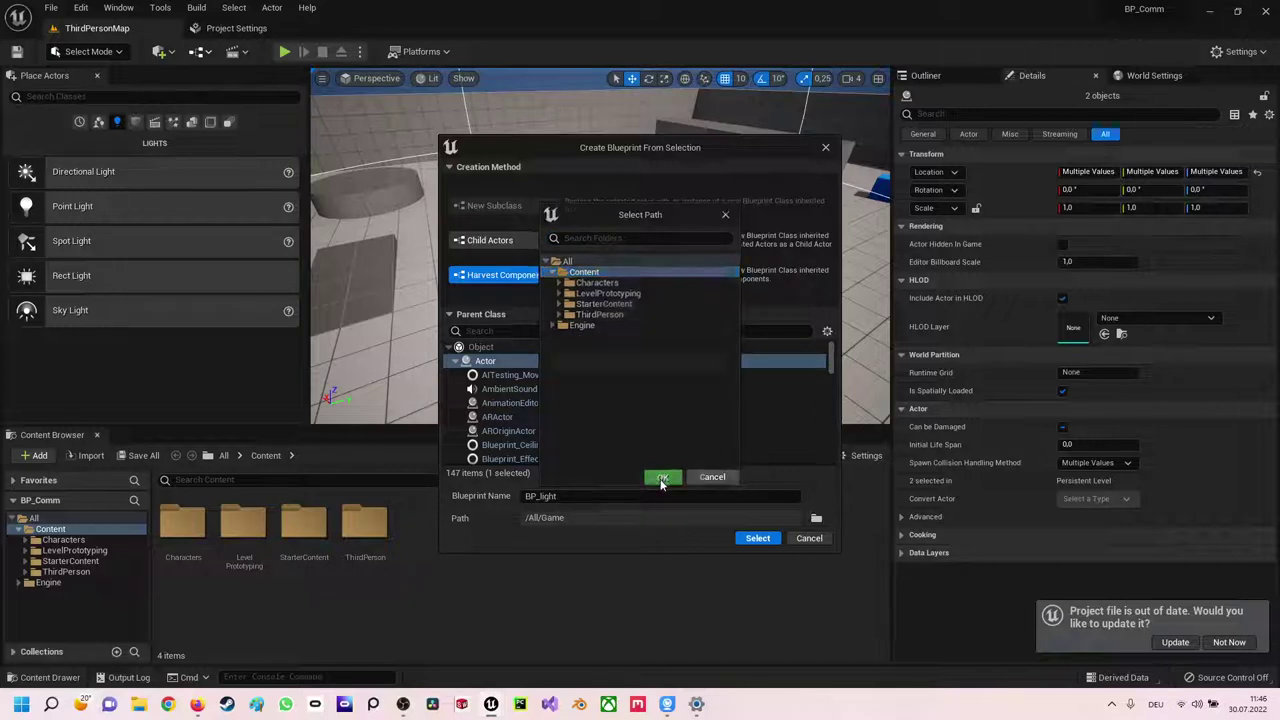
{"action": "left_click", "coordinate": [757, 539]}
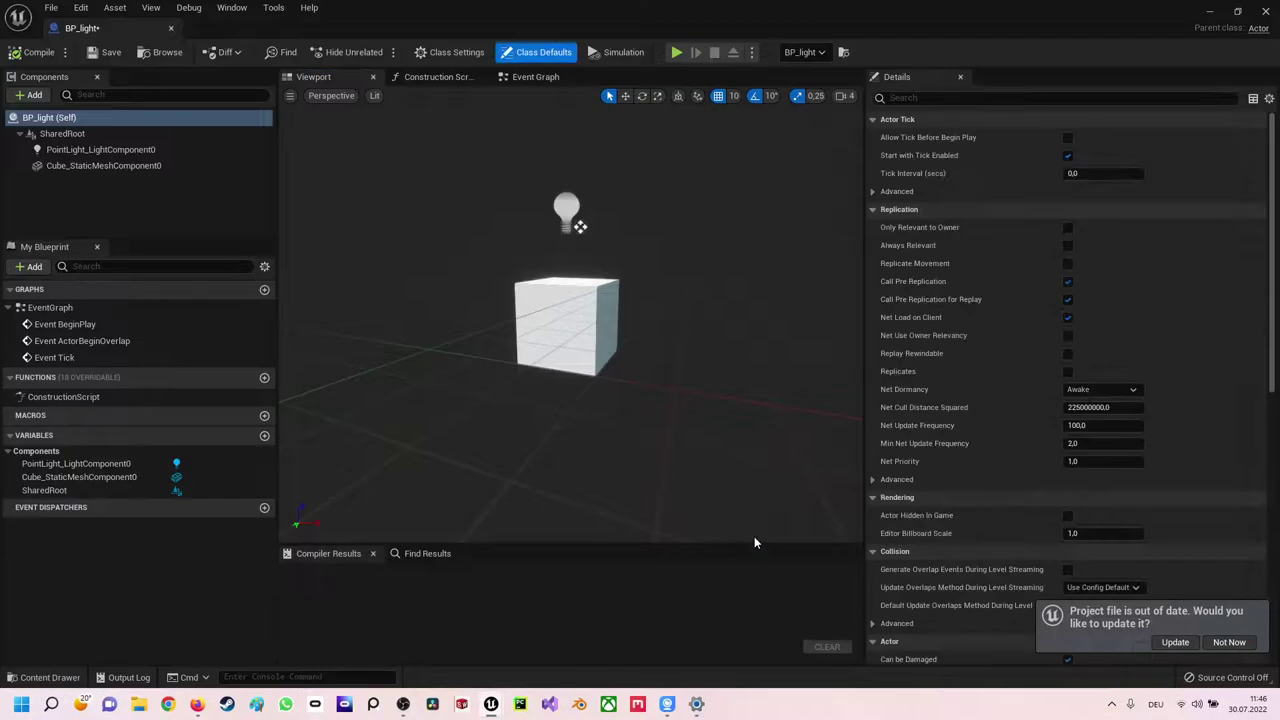
Check the cube and PointLight components, dock the BP_light tab, and return to ThirdPersonMap
{"action": "left_click", "coordinate": [549, 311]}
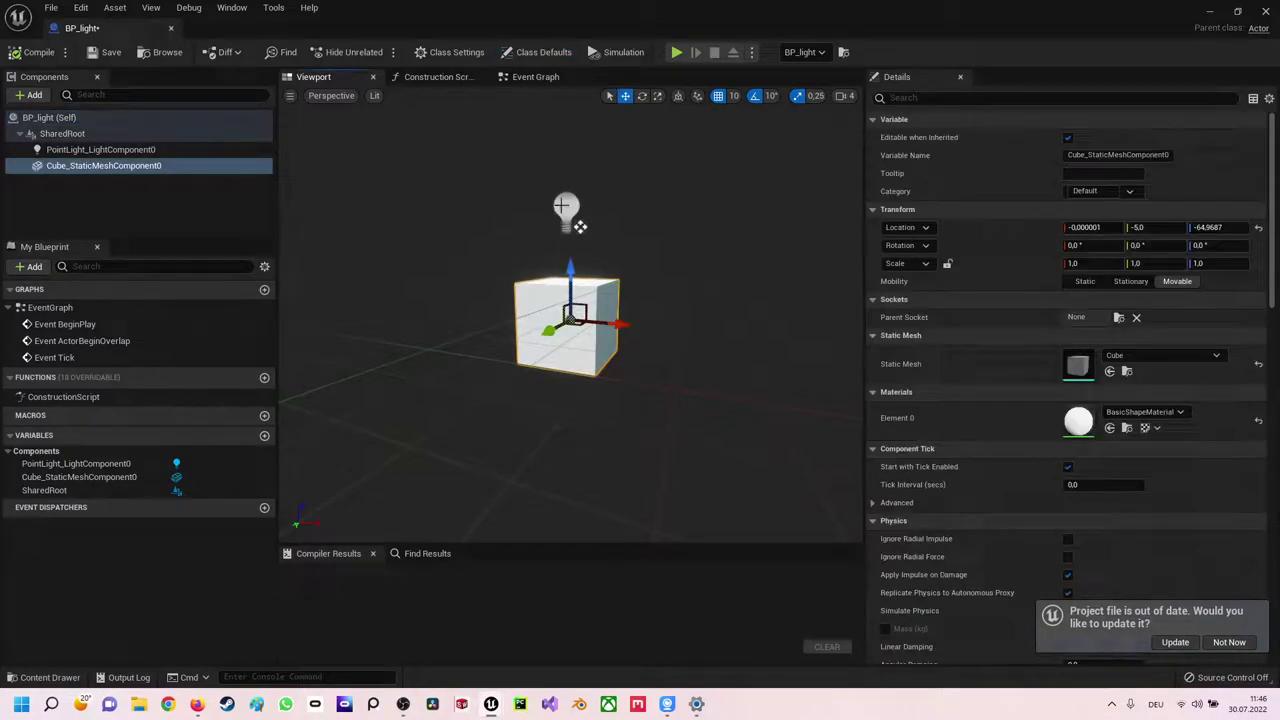
{"action": "left_click", "coordinate": [566, 207]}
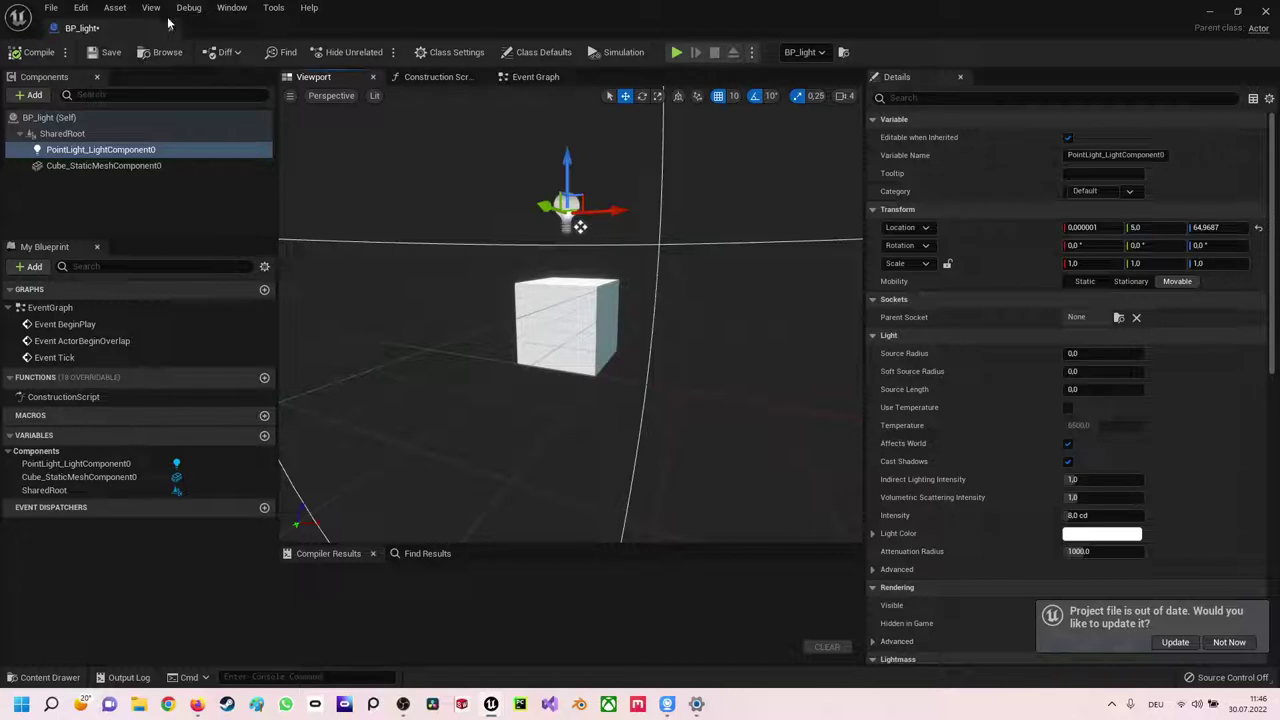
{"action": "left_click_drag", "start_coordinate": [145, 35], "coordinate": [366, 27]}
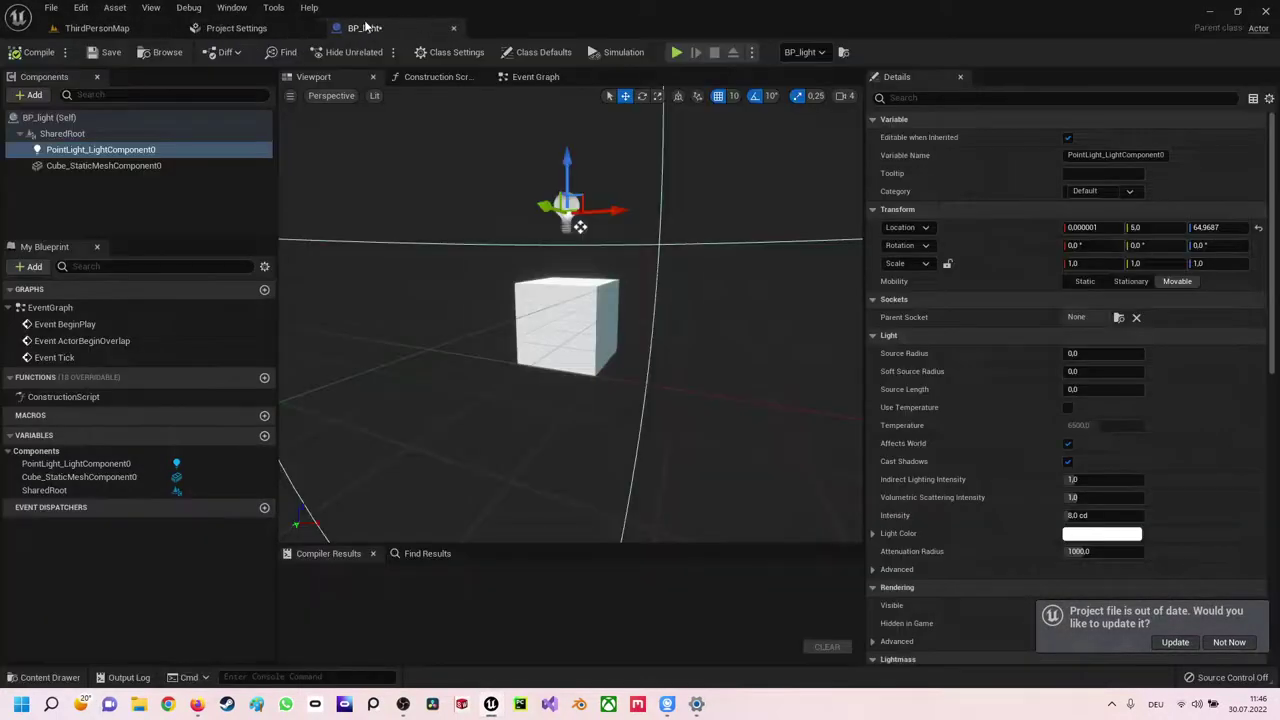
{"action": "left_click", "coordinate": [236, 30]}
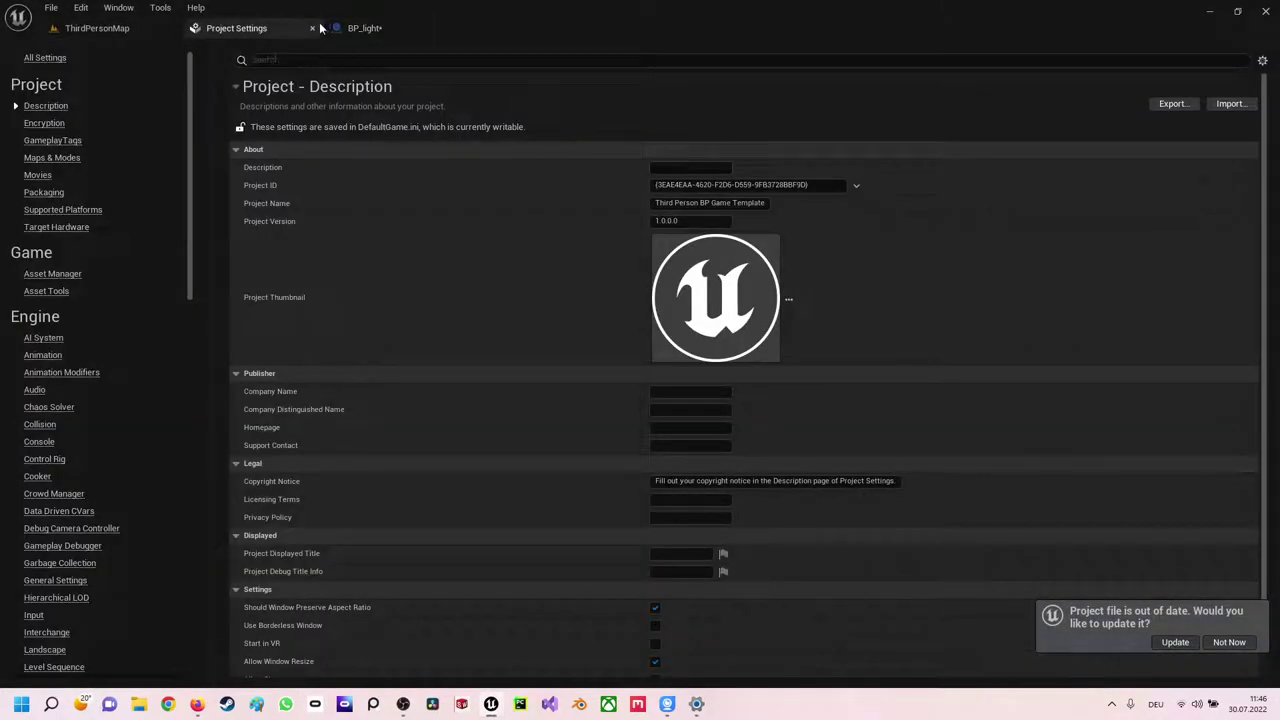
{"action": "left_click", "coordinate": [365, 28]}
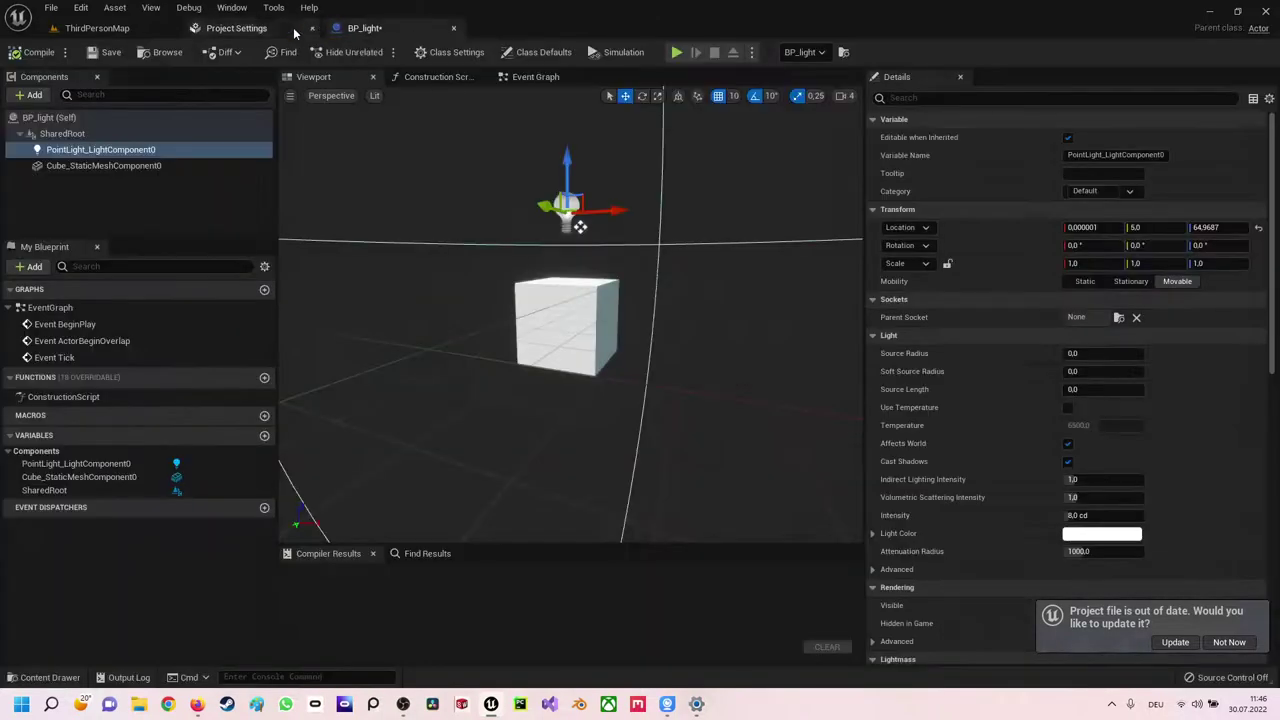
{"action": "left_click", "coordinate": [97, 28]}
{"action": "left_click_drag", "start_coordinate": [563, 278], "coordinate": [612, 276]}
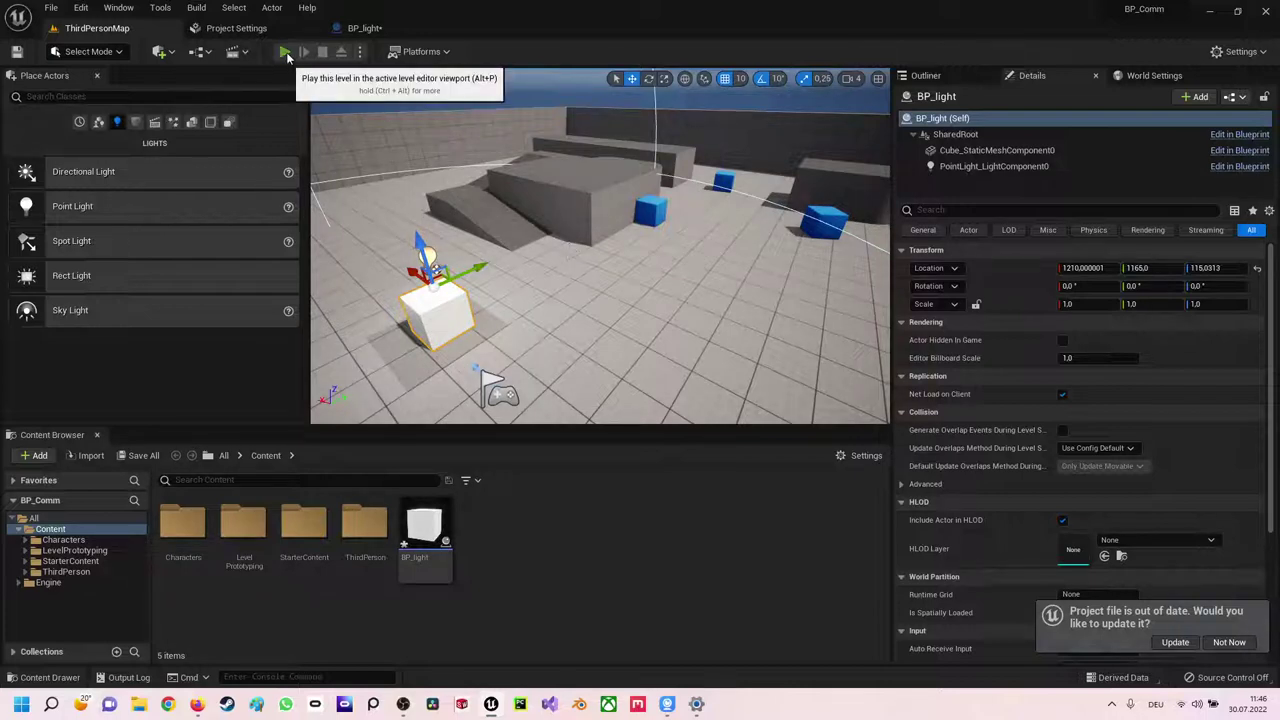
{"action": "left_click", "coordinate": [284, 51]}
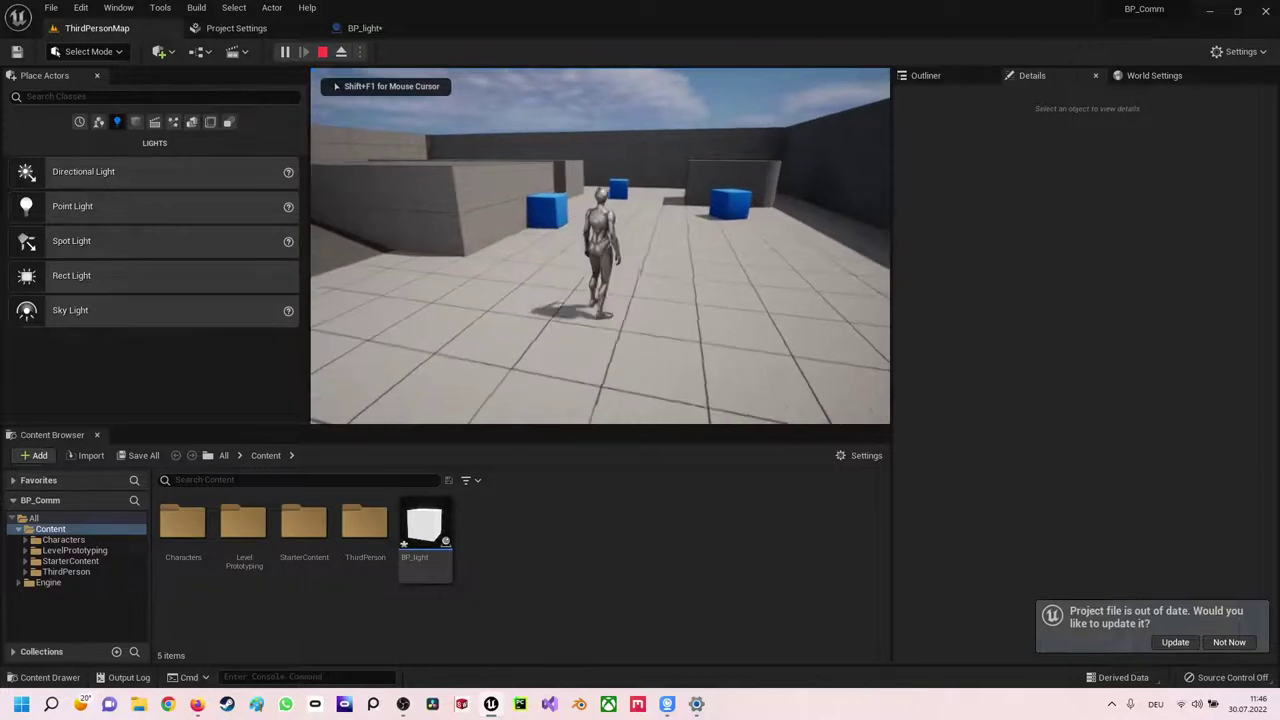
{"action": "key", "text": "Escape"}
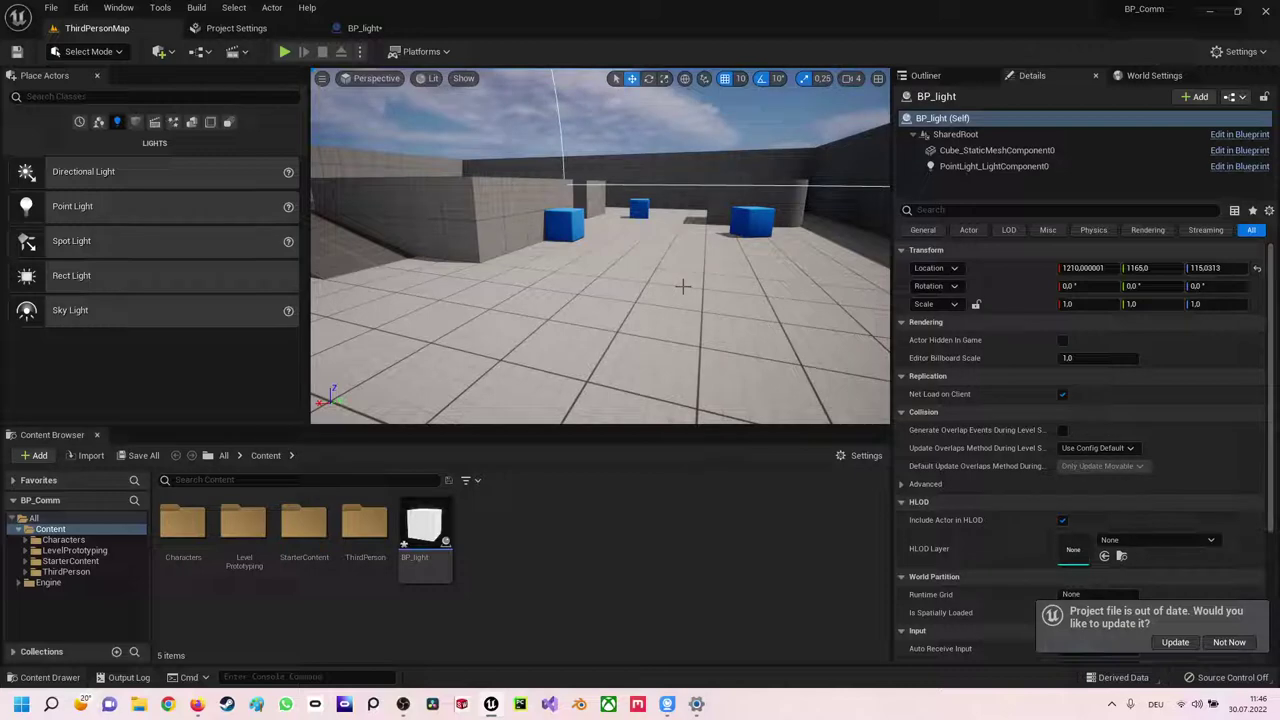
{"action": "key", "text": "f"}
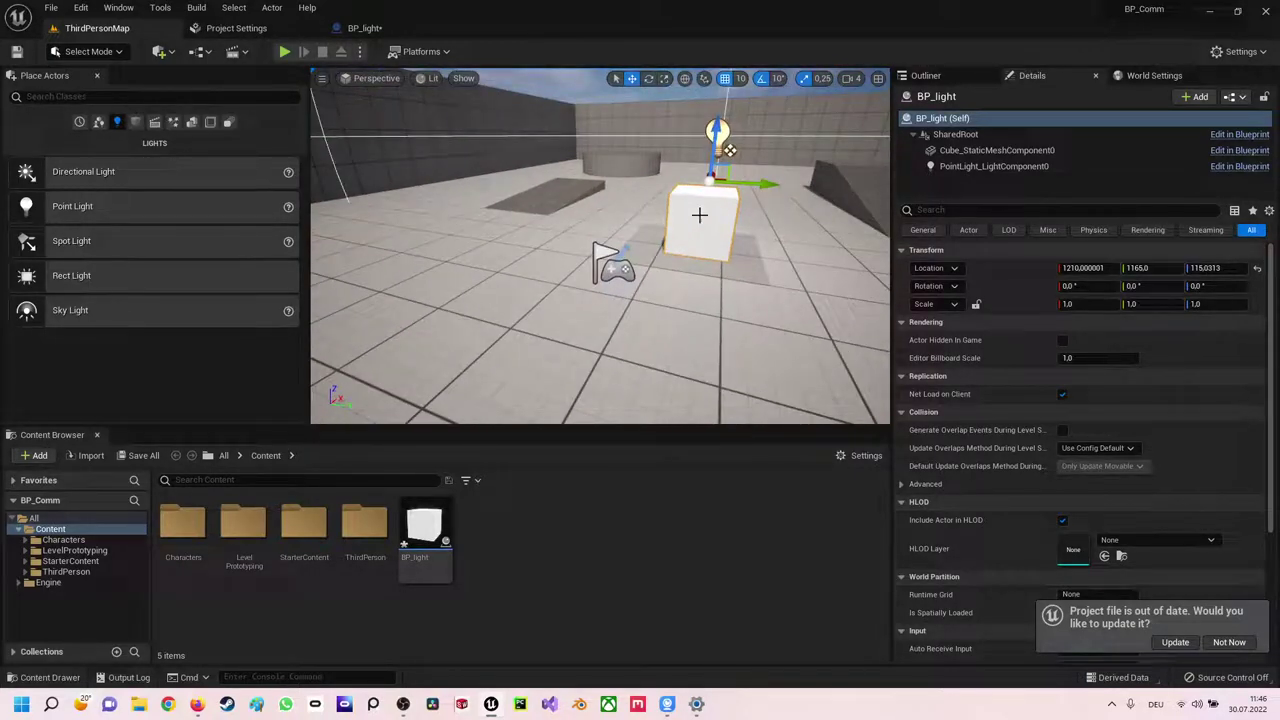
Show Project Settings' Maps & Modes page with Selected GameMode expanded to Default Pawn Class
{"action": "left_click", "coordinate": [77, 8]}
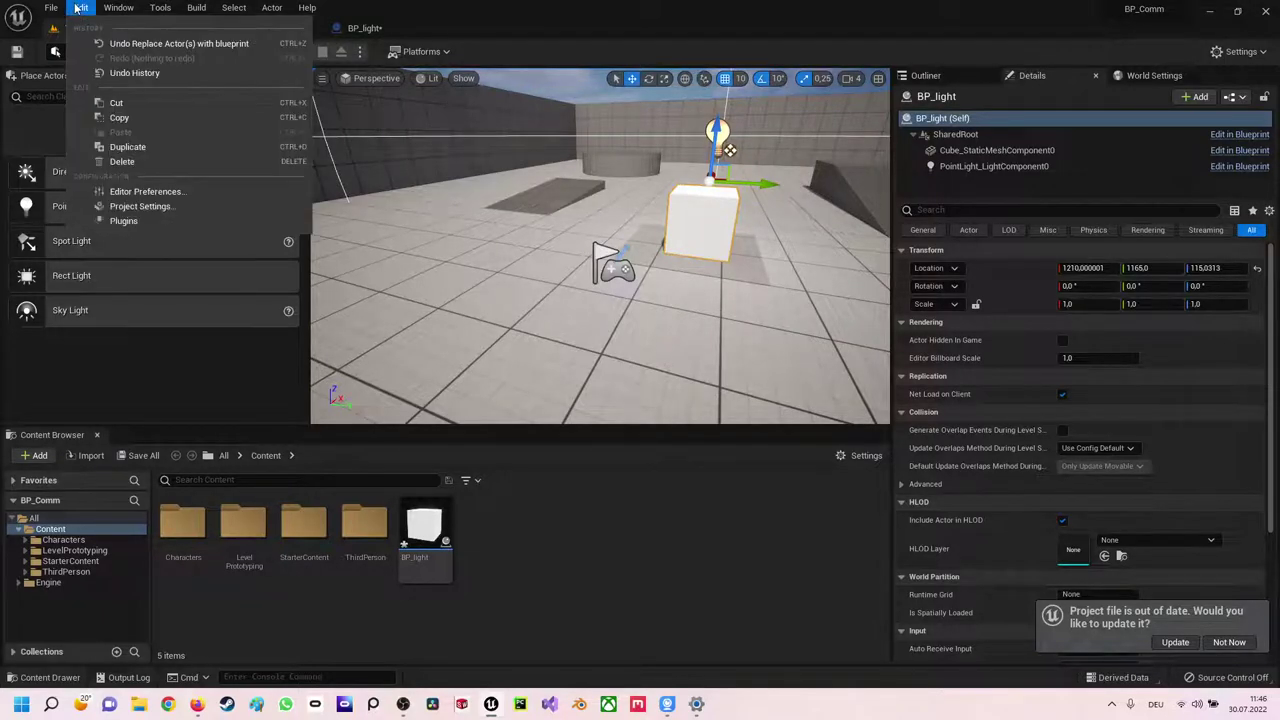
{"action": "left_click", "coordinate": [150, 207]}
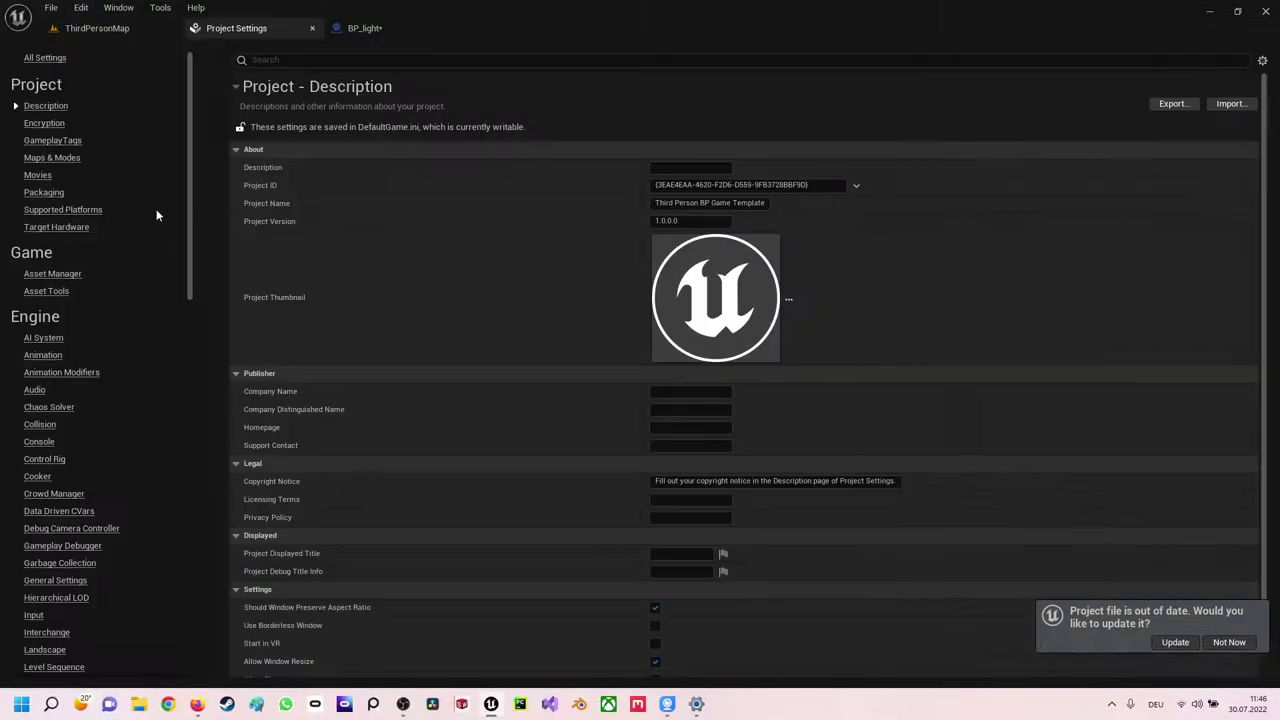
{"action": "left_click", "coordinate": [52, 158]}
{"action": "left_click", "coordinate": [236, 186]}
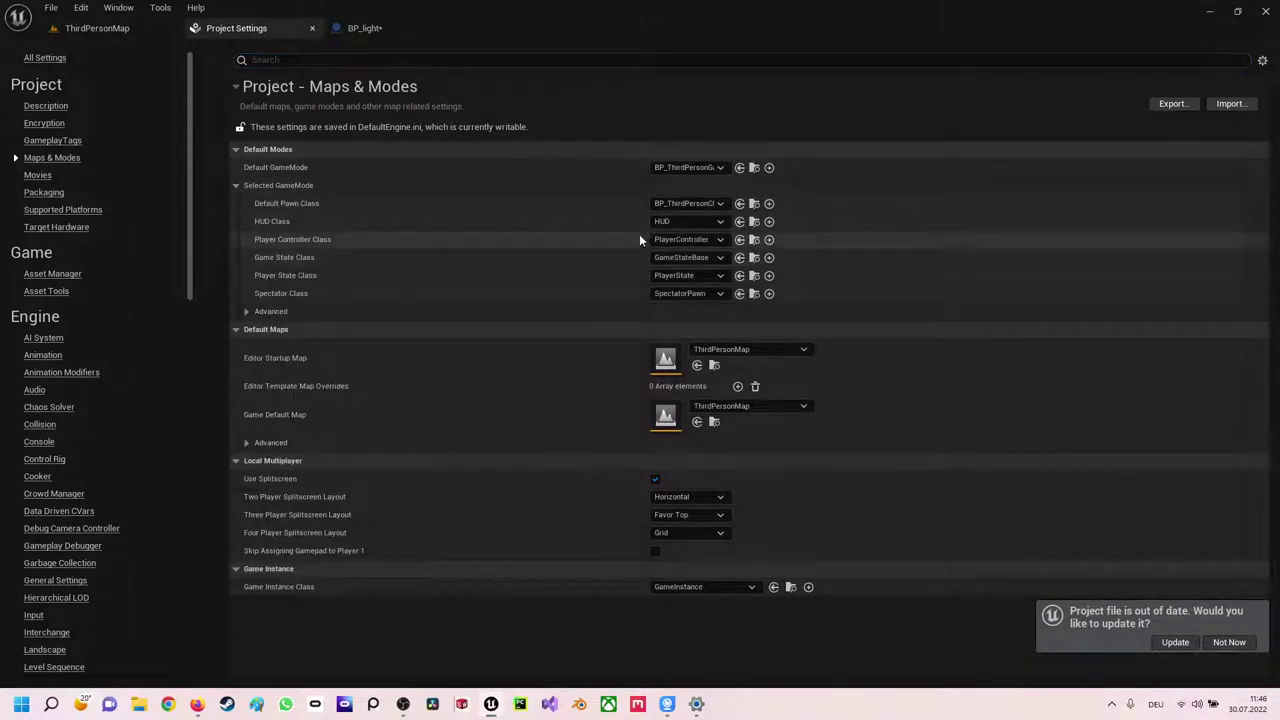
Browse to the default pawn asset and open BP_ThirdPersonCharacter's Event Graph
{"action": "left_click", "coordinate": [754, 204]}
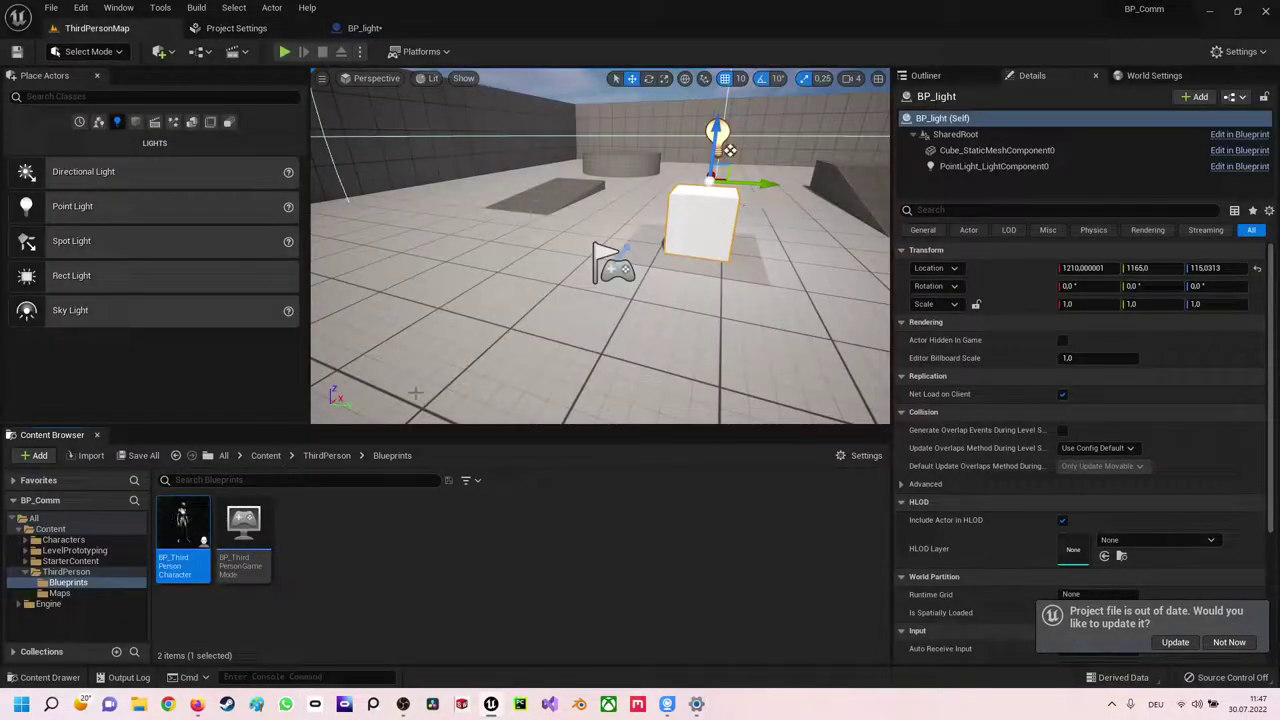
{"action": "mouse_move", "coordinate": [192, 519]}
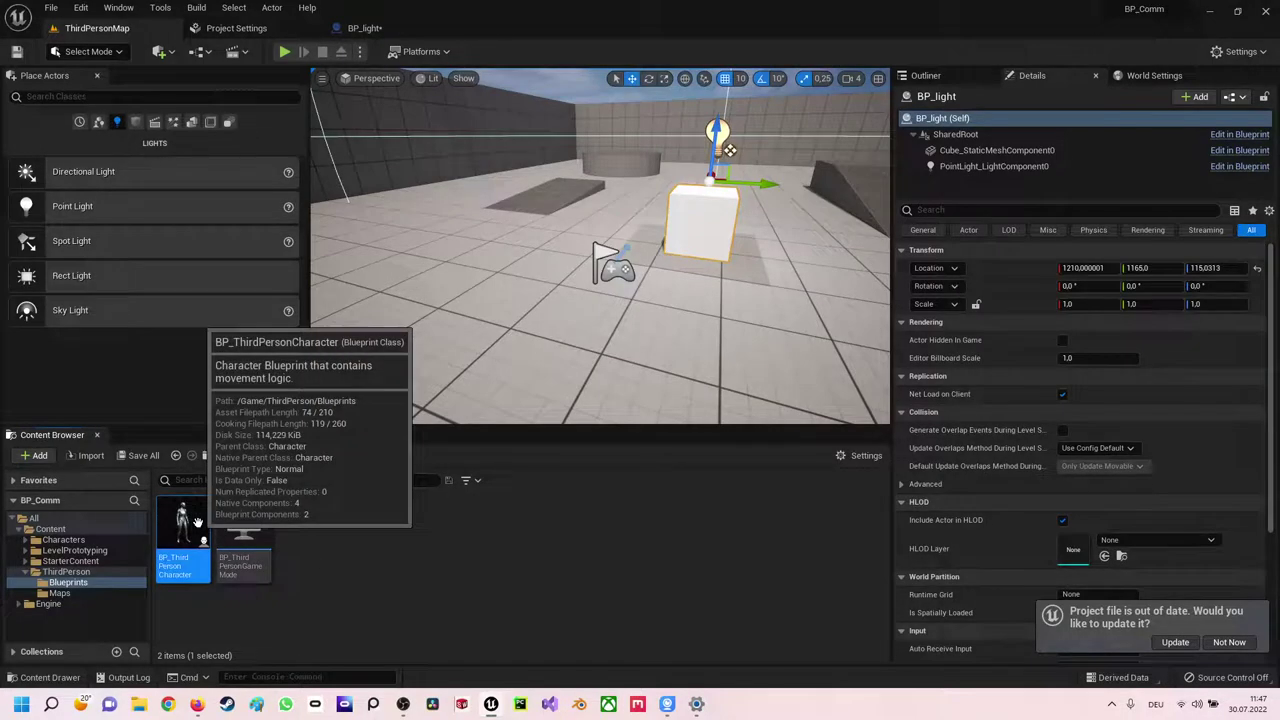
{"action": "double_click", "coordinate": [192, 519]}
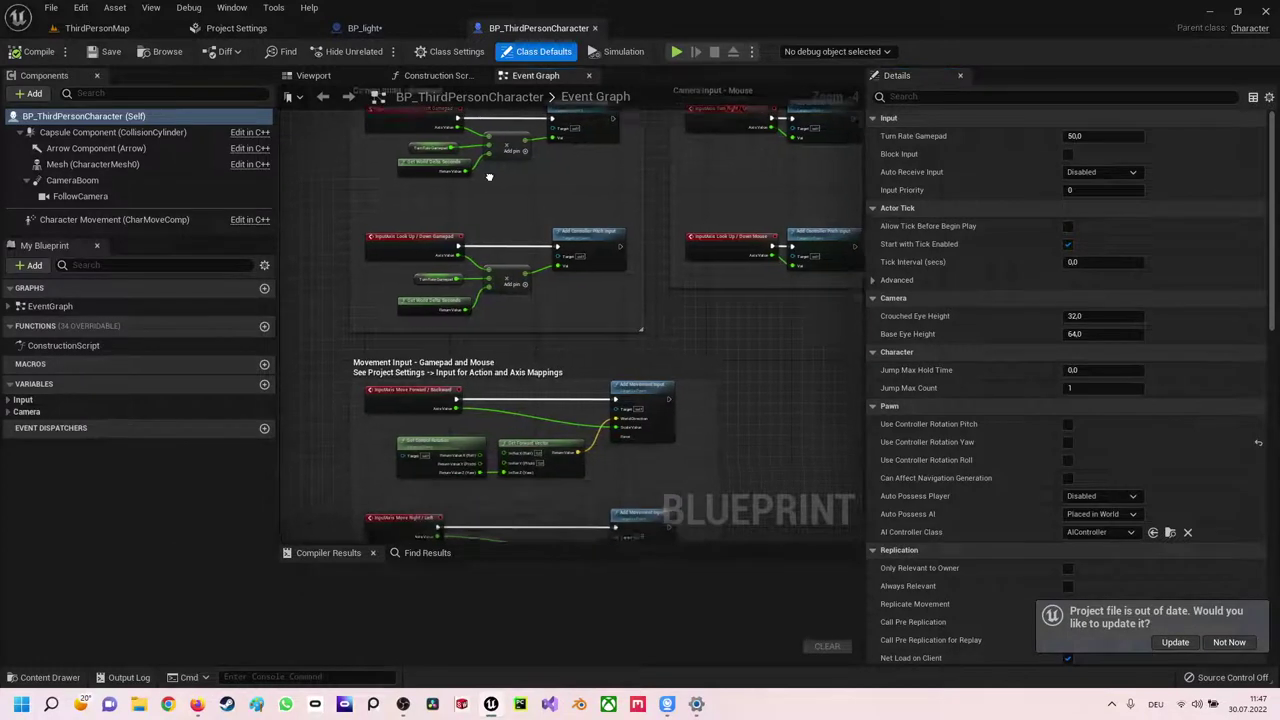
{"action": "scroll", "coordinate": [478, 254], "scroll_direction": "down", "scroll_amount": 2}
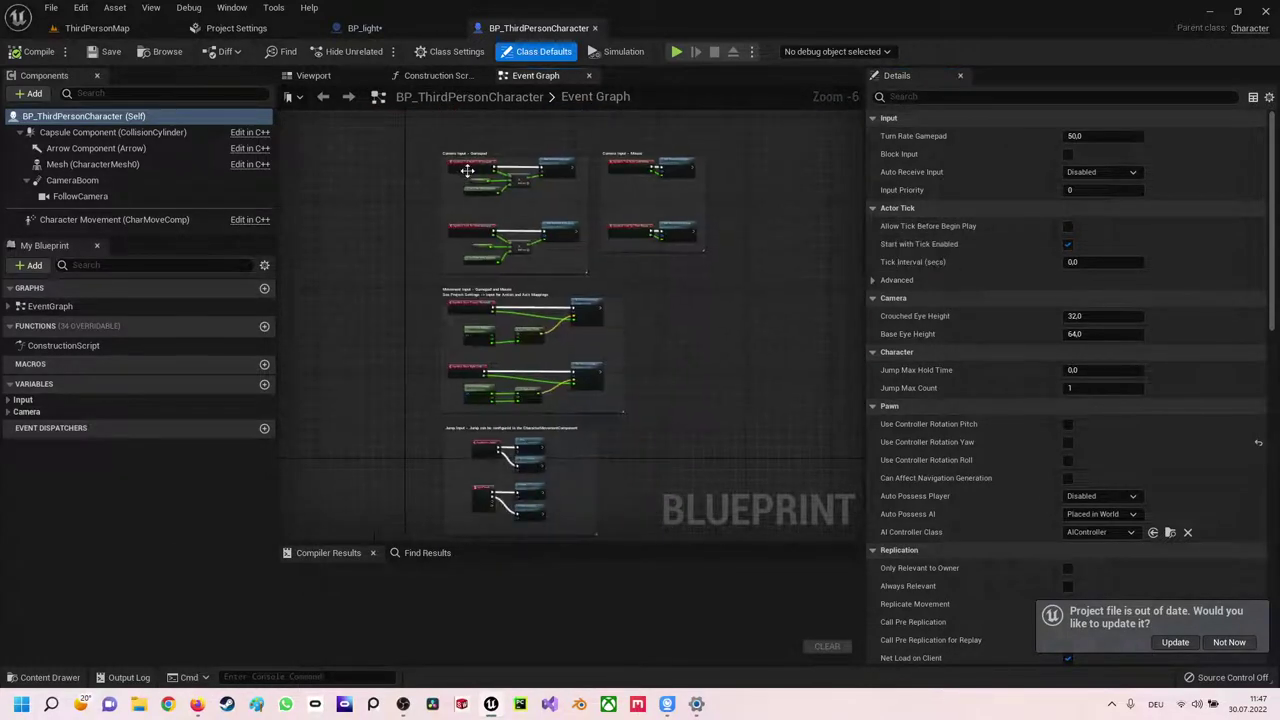
{"action": "scroll", "coordinate": [437, 210], "scroll_direction": "up", "scroll_amount": 1}
{"action": "scroll", "coordinate": [440, 189], "scroll_direction": "down", "scroll_amount": 1}
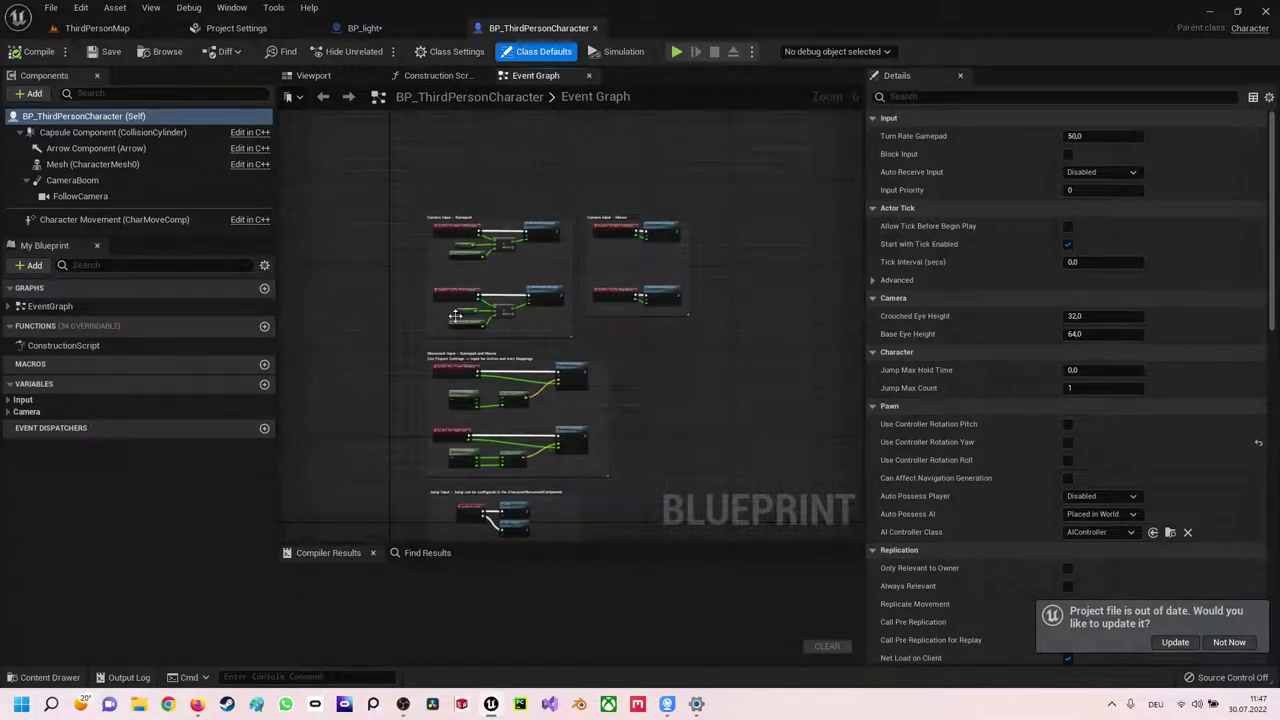
{"action": "mouse_move", "coordinate": [488, 244]}
{"action": "right_mouse_down"}
{"action": "mouse_move", "coordinate": [488, 303]}
{"action": "mouse_move", "coordinate": [450, 456]}
{"action": "right_mouse_up"}
{"action": "scroll", "coordinate": [488, 303], "scroll_direction": "up", "scroll_amount": 3}
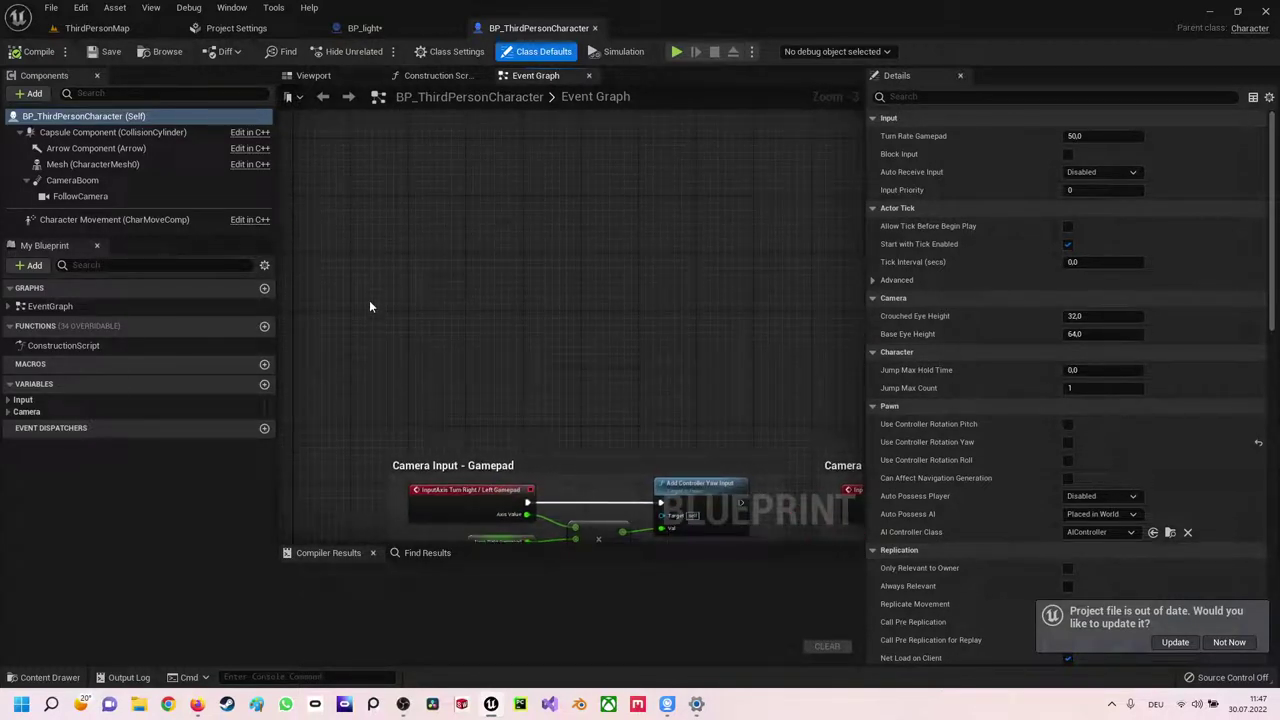
Add a variable named BP_Light under Variables in My Blueprint
{"action": "left_click", "coordinate": [264, 384]}
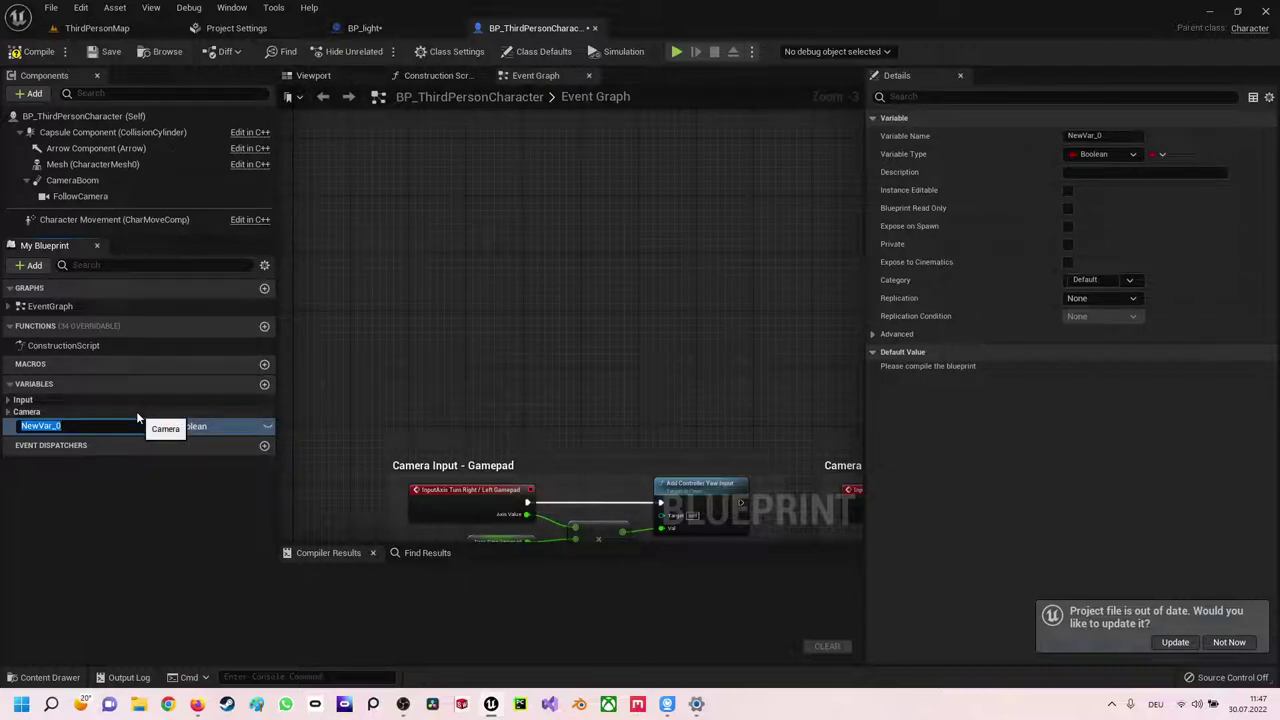
{"action": "type", "text": "BP_L"}
{"action": "type", "text": "ight"}
{"action": "key", "text": "Return"}
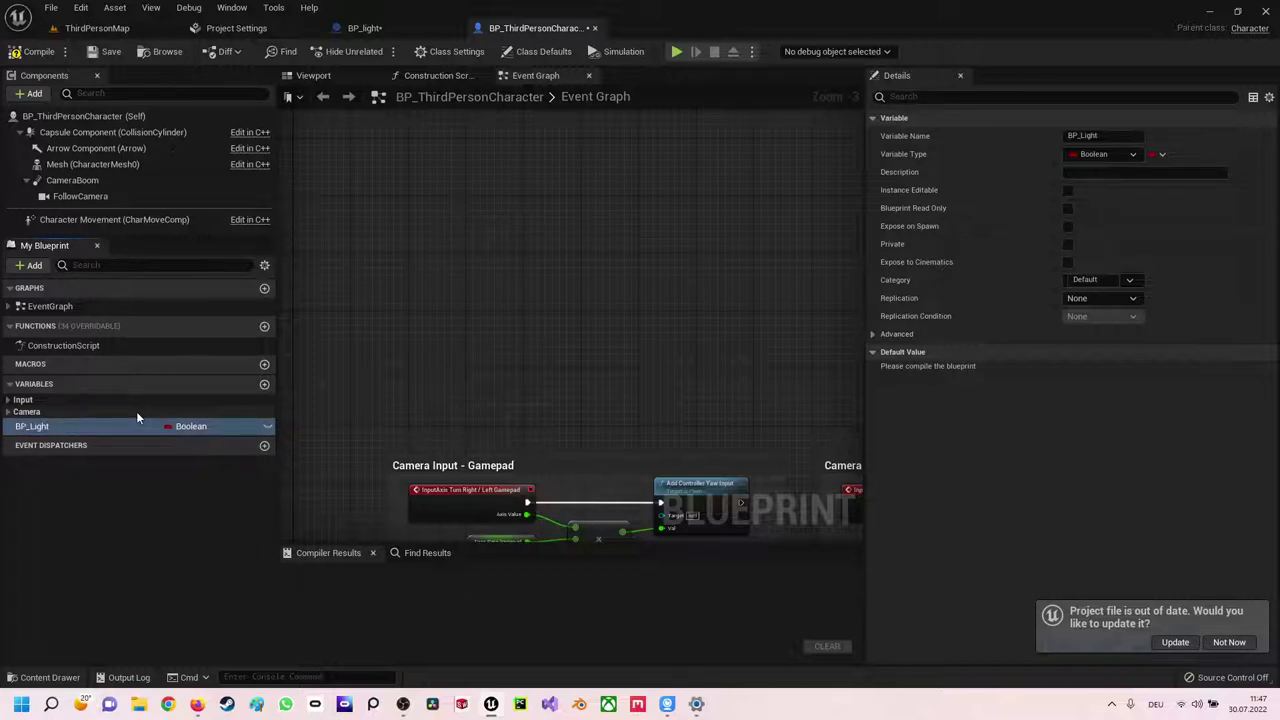
Change the variable's type to a BP Light Object Reference
{"action": "left_click", "coordinate": [195, 429]}
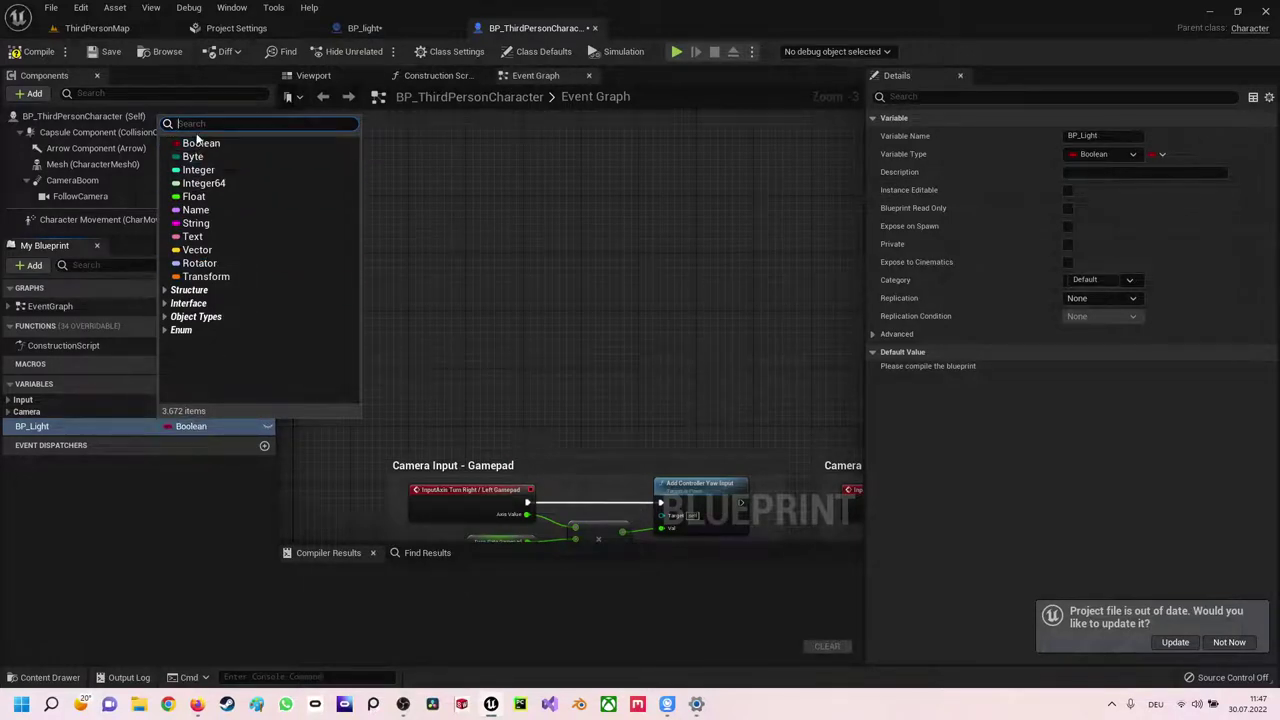
{"action": "type", "text": "B"}
{"action": "type", "text": "P_"}
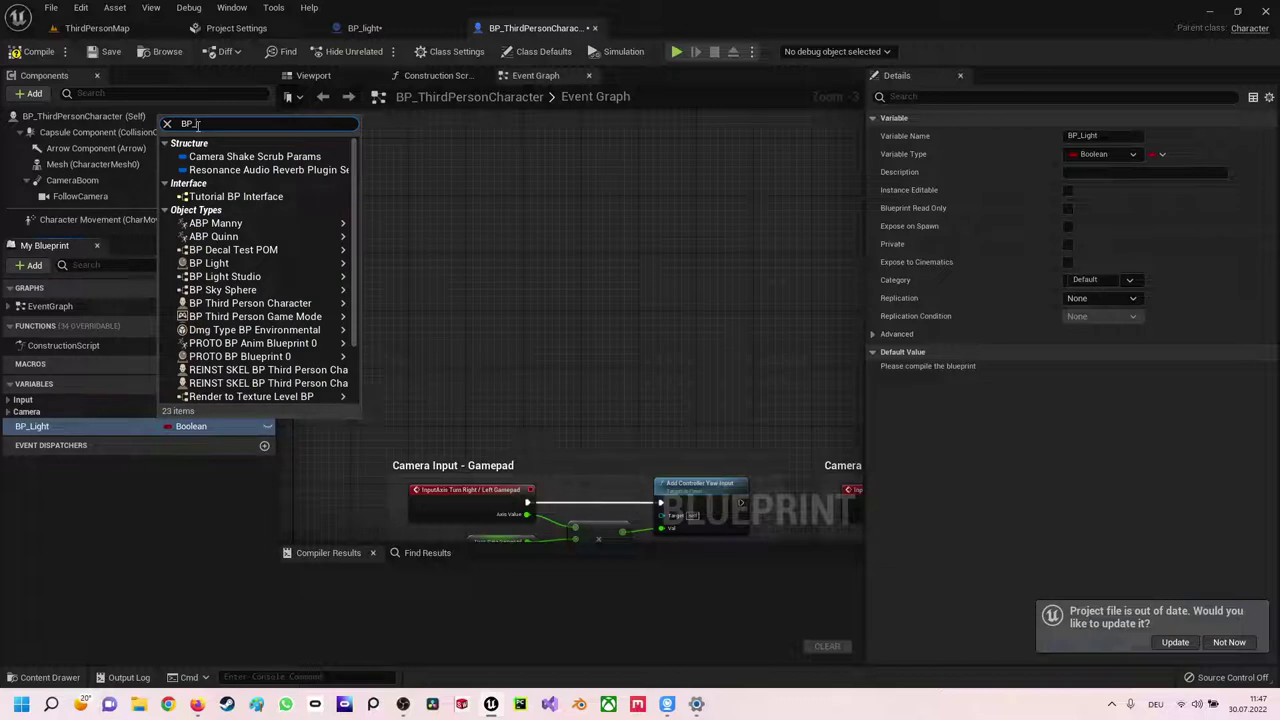
{"action": "type", "text": "light"}
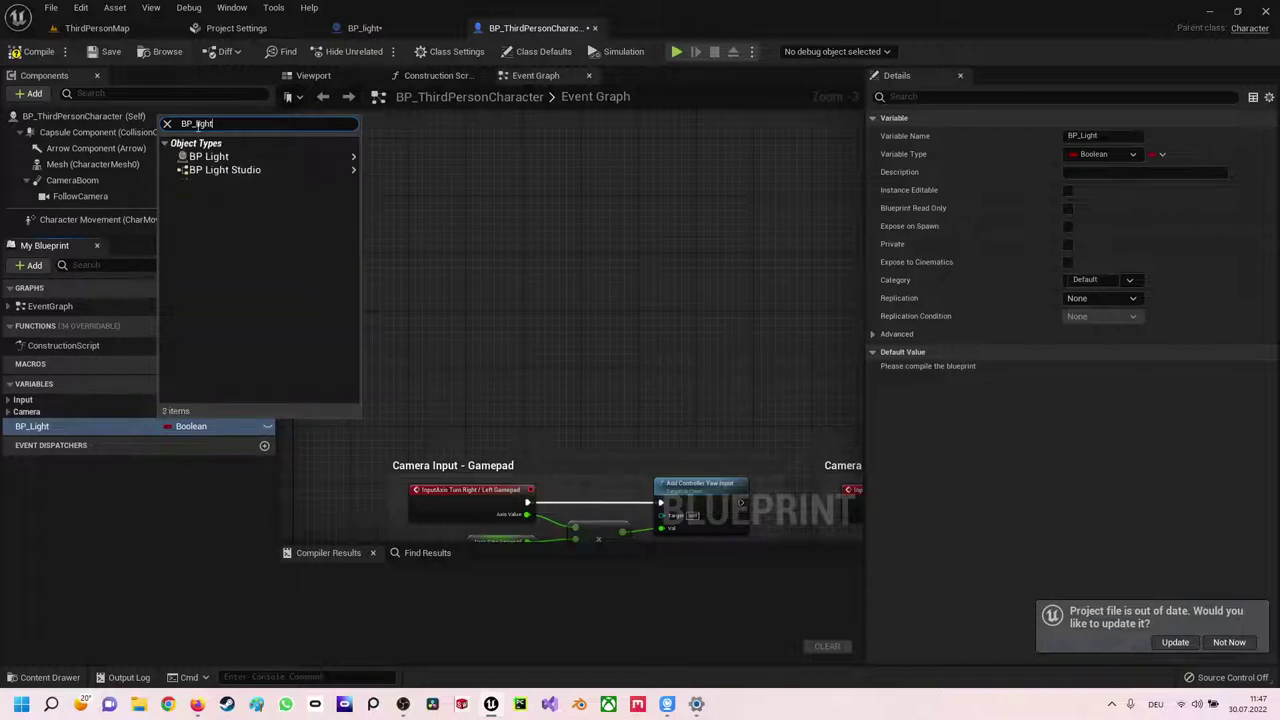
{"action": "mouse_move", "coordinate": [300, 157]}
{"action": "left_click", "coordinate": [400, 156]}
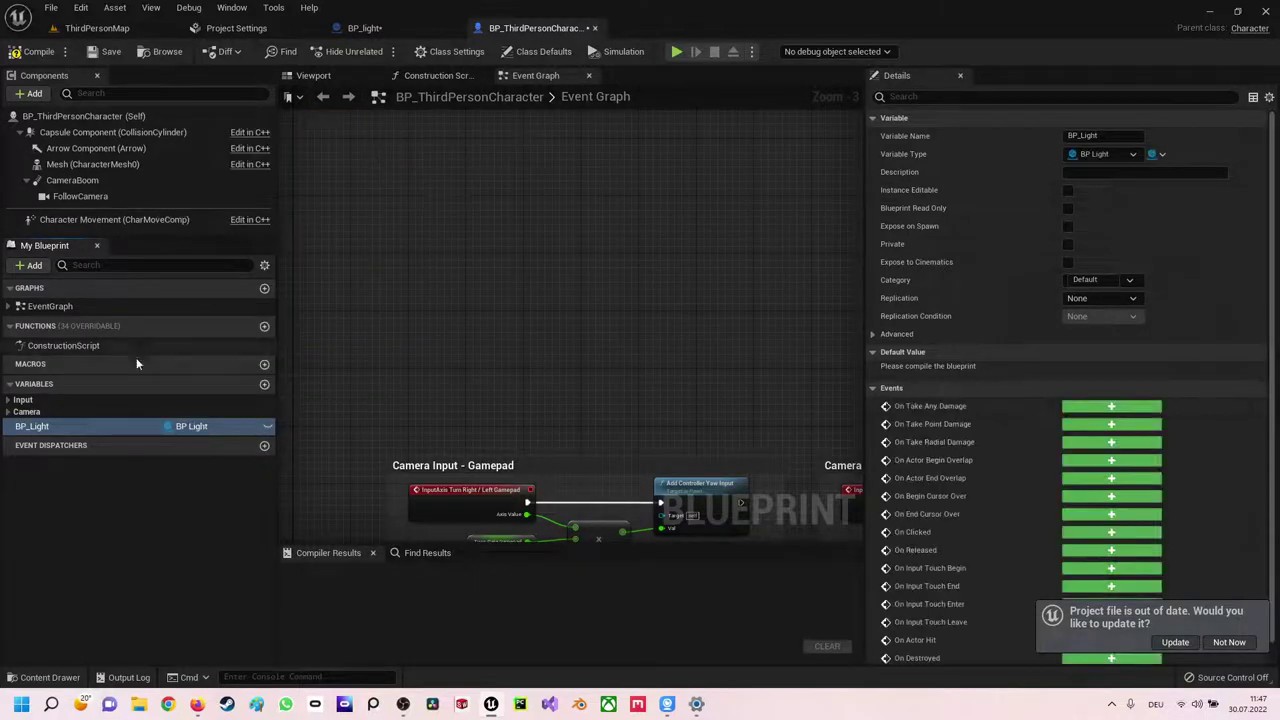
Rename the variable to Licht and make it instance editable
{"action": "left_click", "coordinate": [36, 428]}
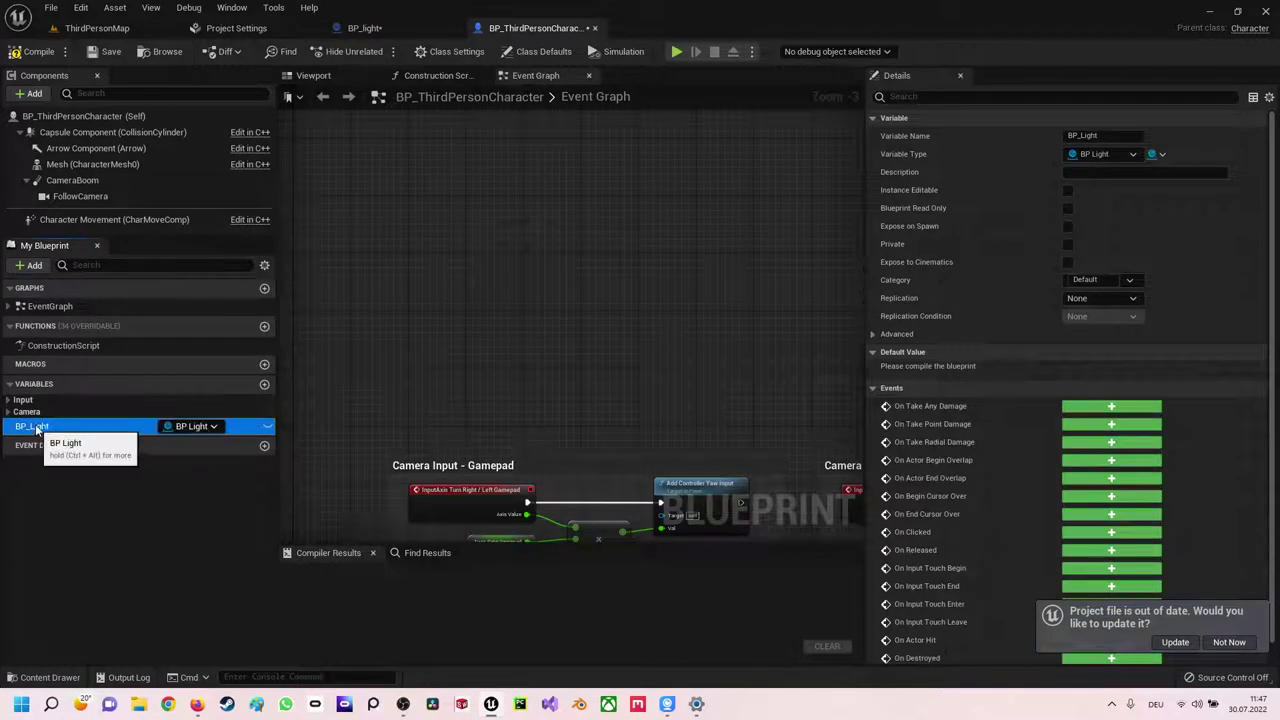
{"action": "left_click", "coordinate": [36, 428]}
{"action": "type", "text": "Ligh"}
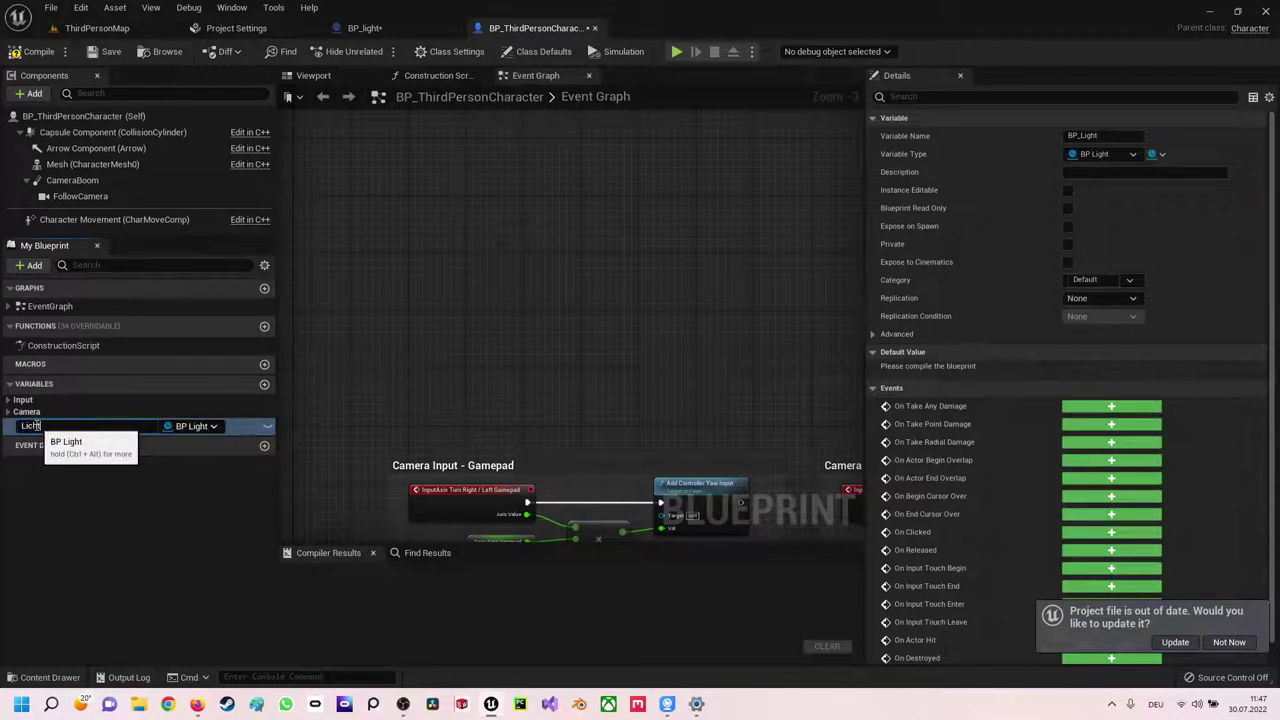
{"action": "key", "text": "Return"}
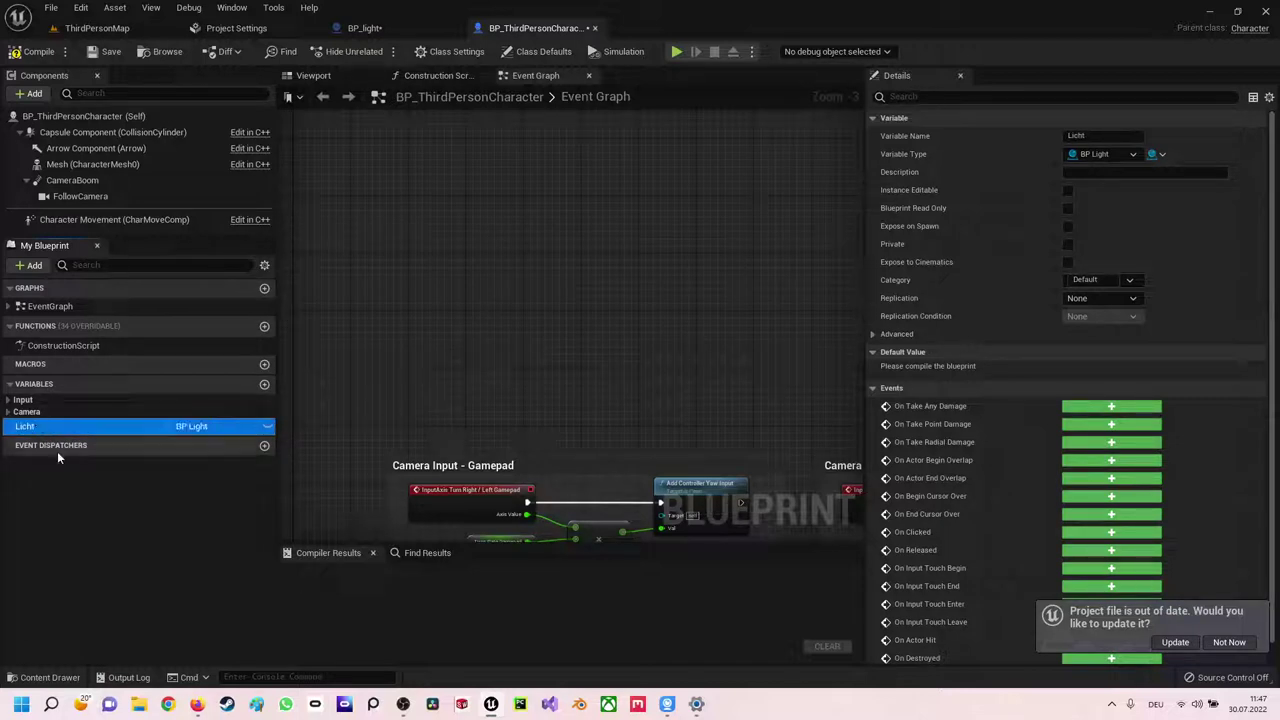
{"action": "right_click_drag", "start_coordinate": [377, 273], "coordinate": [370, 338]}
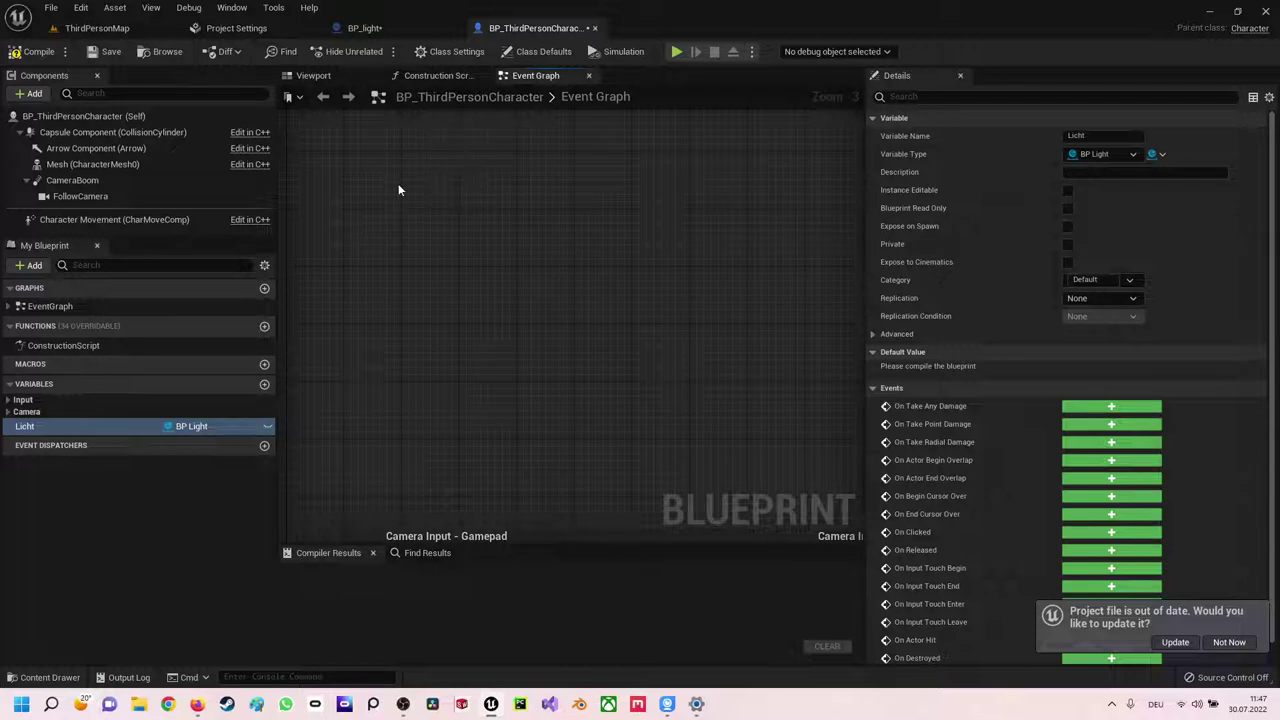
{"action": "left_click", "coordinate": [268, 428]}
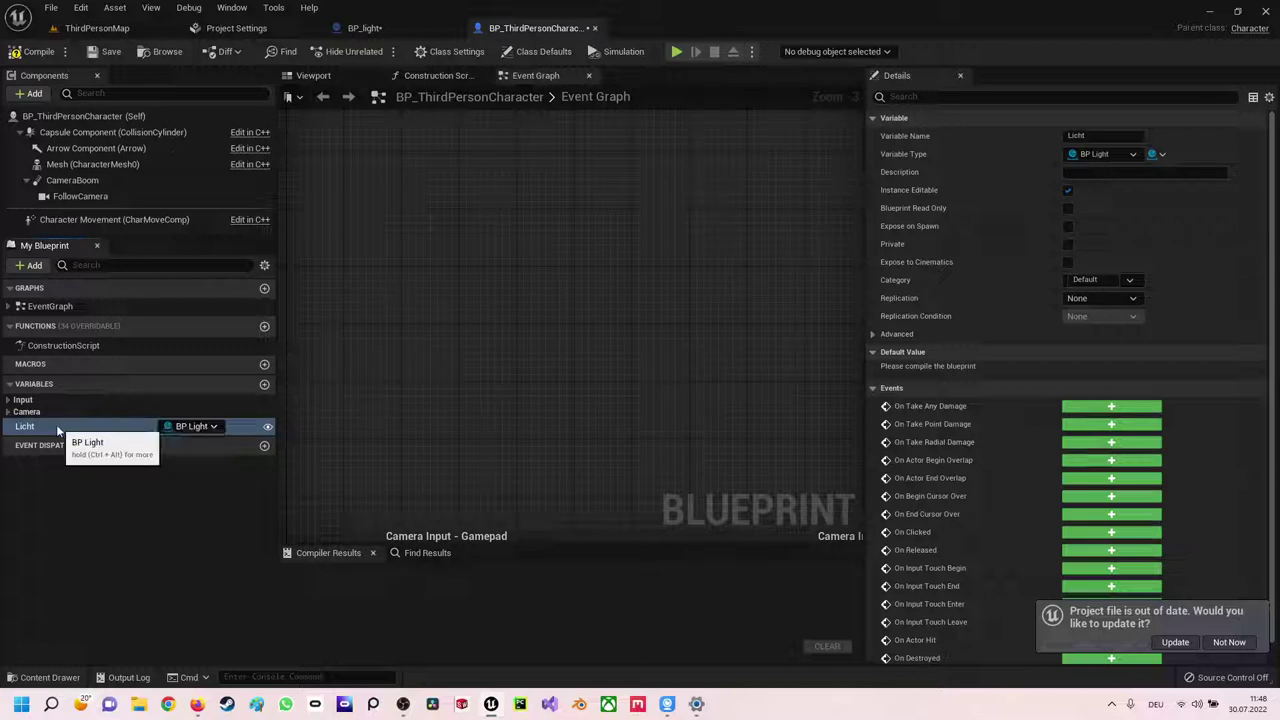
Add a keyboard 1 key input event node to the Event Graph
{"action": "right_click", "coordinate": [355, 246]}
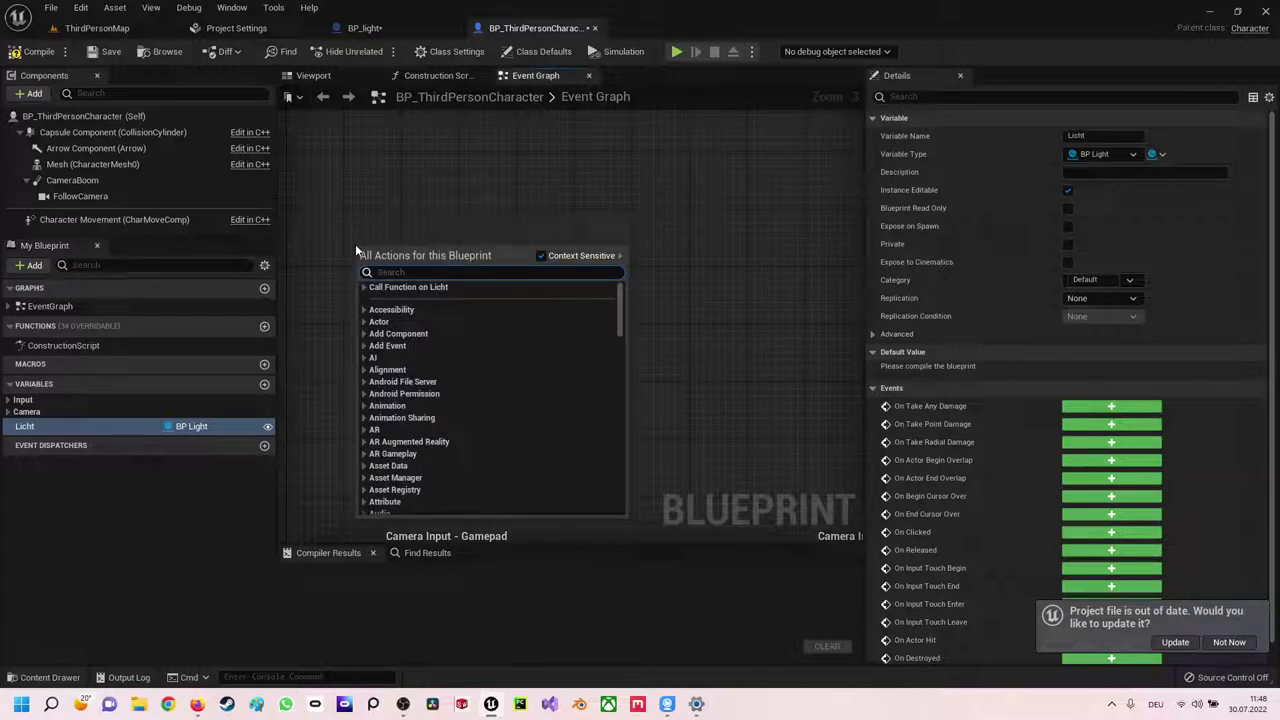
{"action": "type", "text": "keybo"}
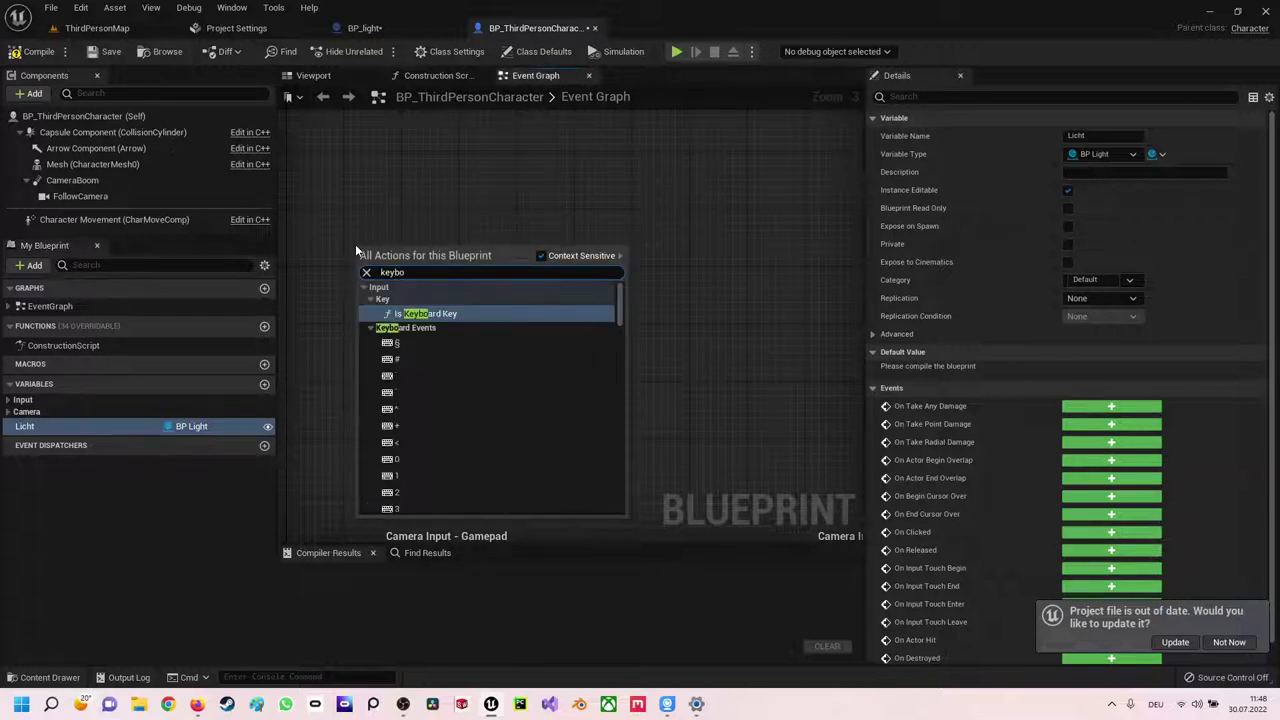
{"action": "type", "text": " 1"}
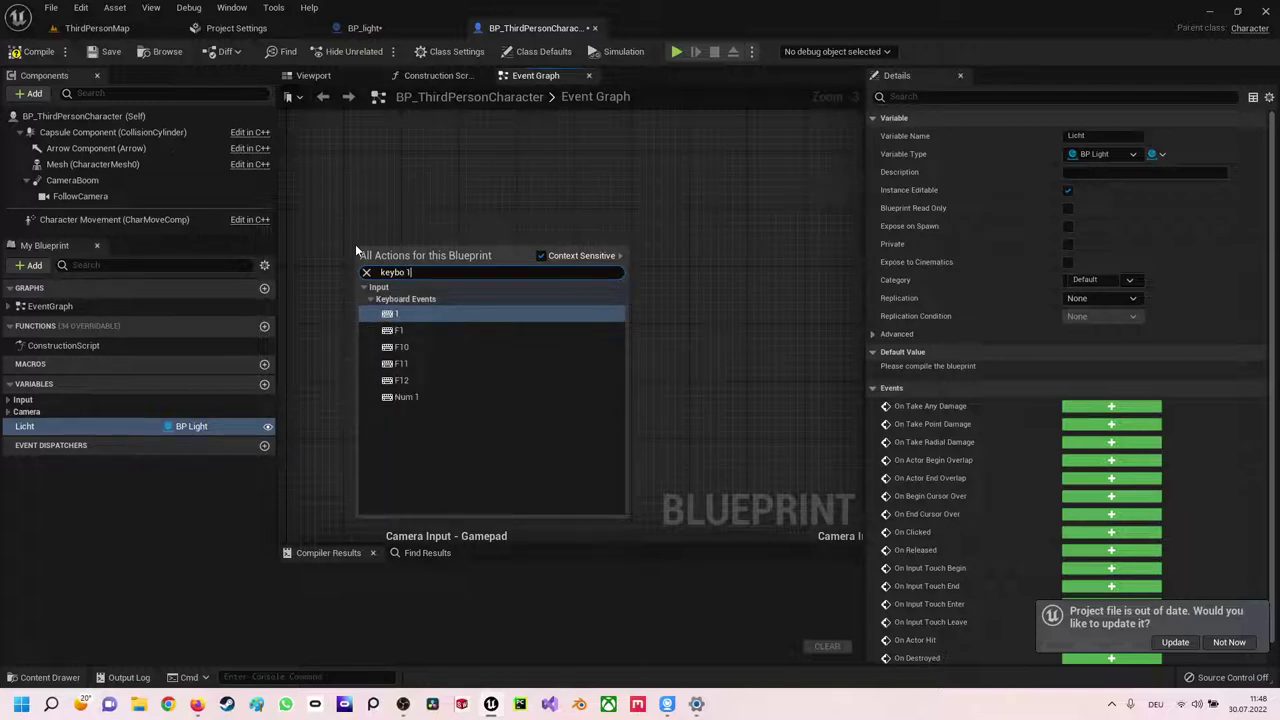
{"action": "key", "text": "Return"}
{"action": "scroll", "coordinate": [517, 297], "scroll_direction": "up", "scroll_amount": 3}
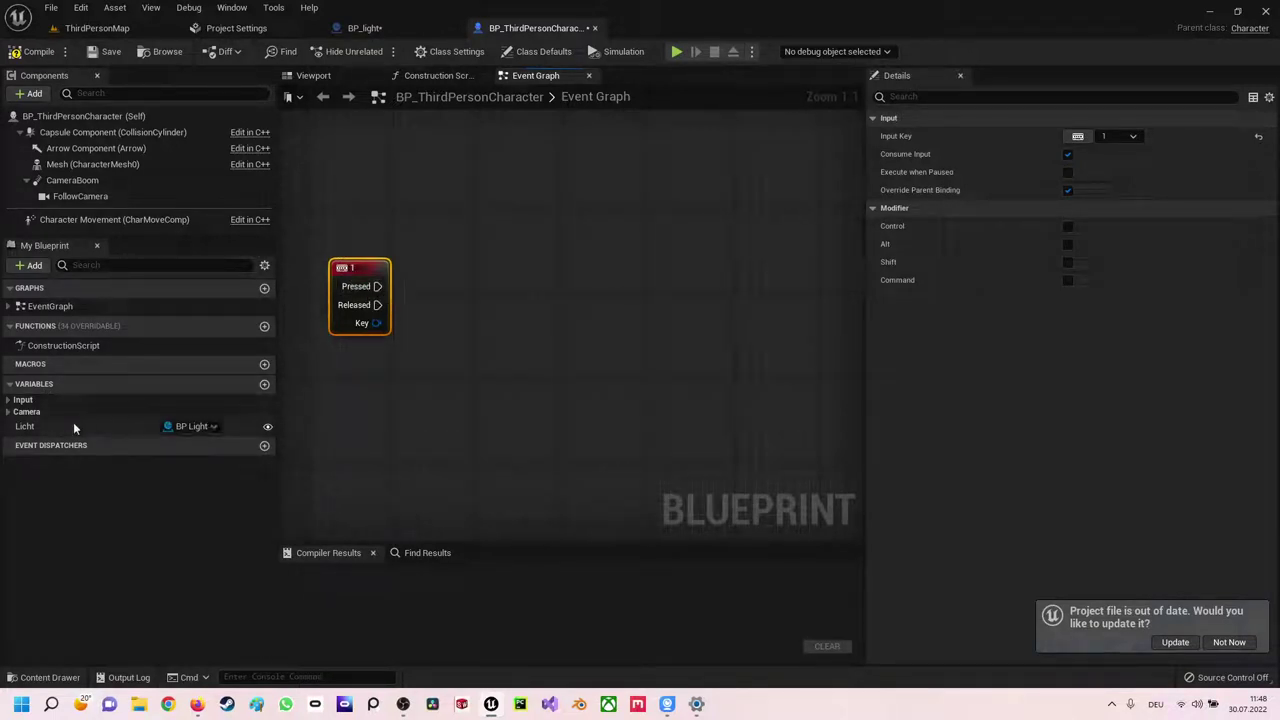
Place a Get Licht node beside the key event
{"action": "left_click", "coordinate": [25, 427]}
{"action": "left_click_drag", "start_coordinate": [25, 427], "coordinate": [328, 355]}
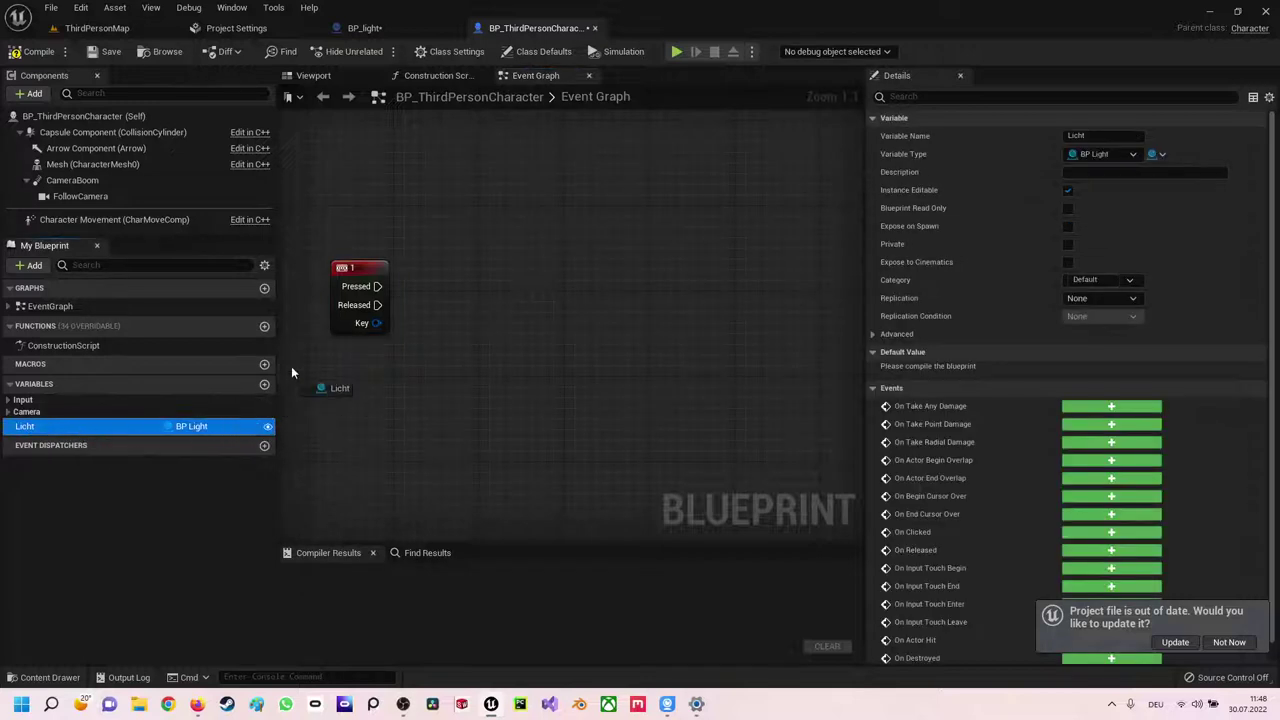
{"action": "left_click", "coordinate": [343, 383]}
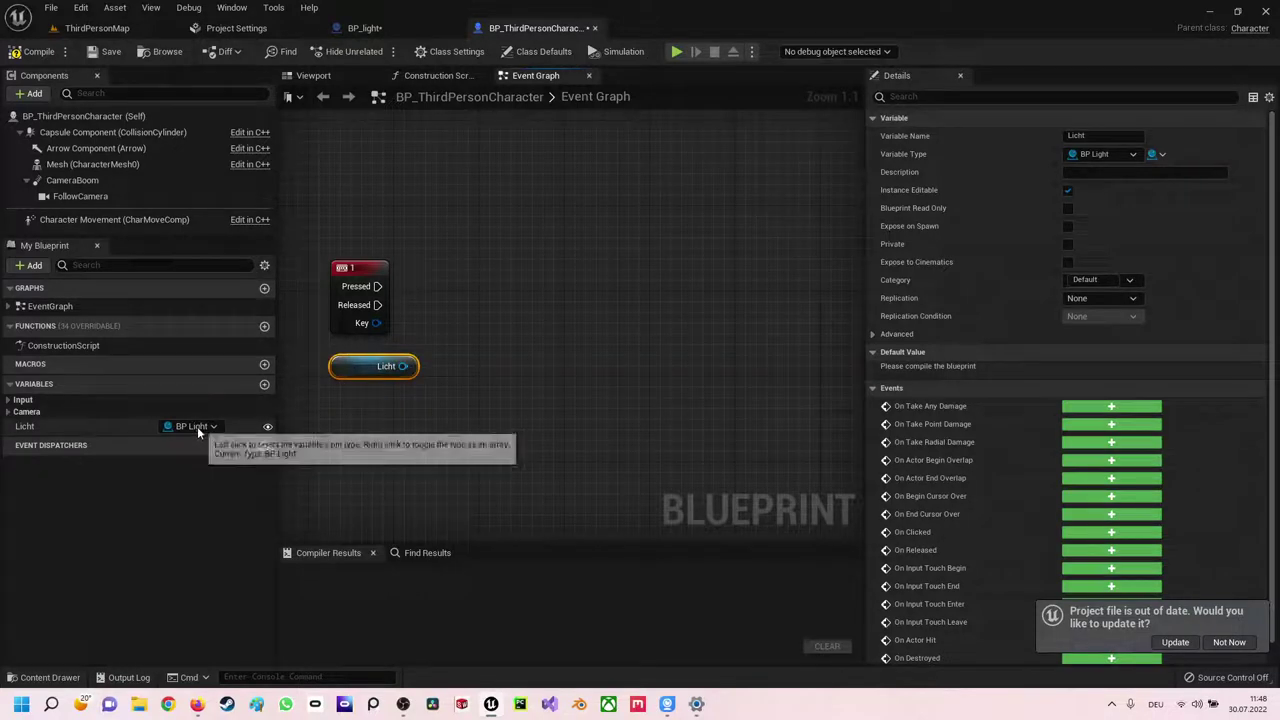
In BP_light, select the point light component and scroll to its intensity setting
{"action": "left_click", "coordinate": [411, 29]}
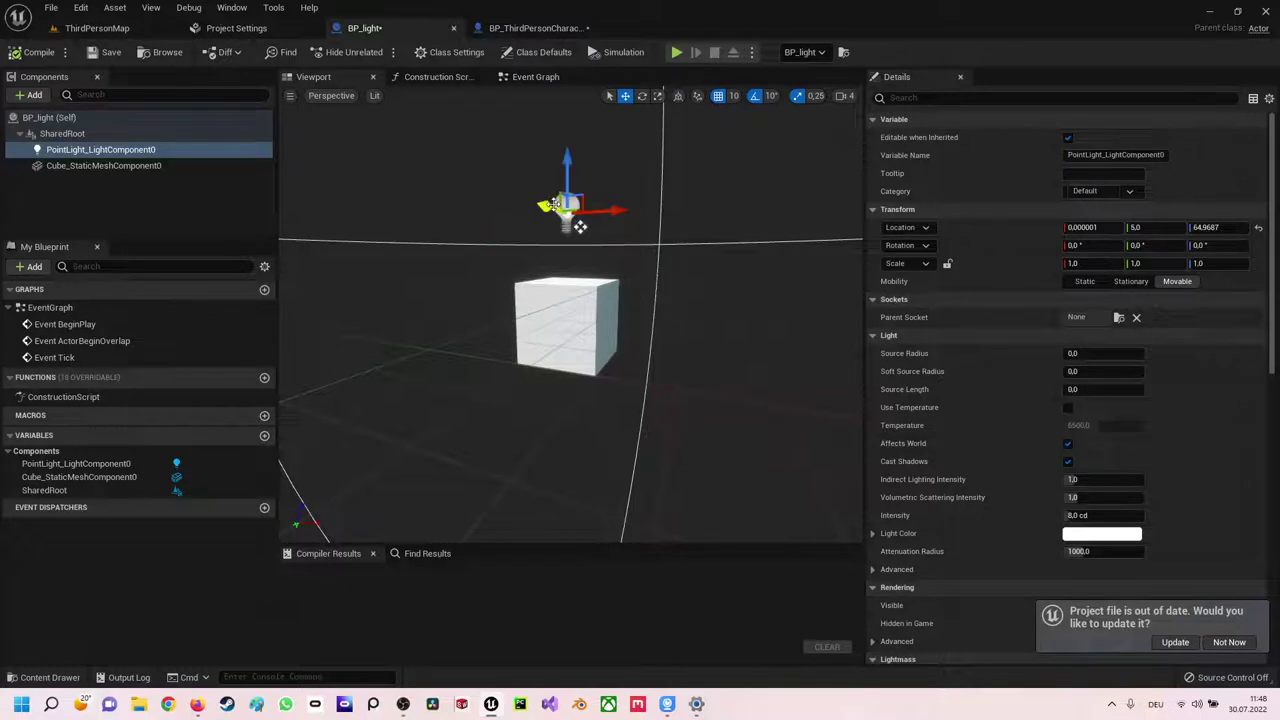
{"action": "left_click", "coordinate": [124, 150]}
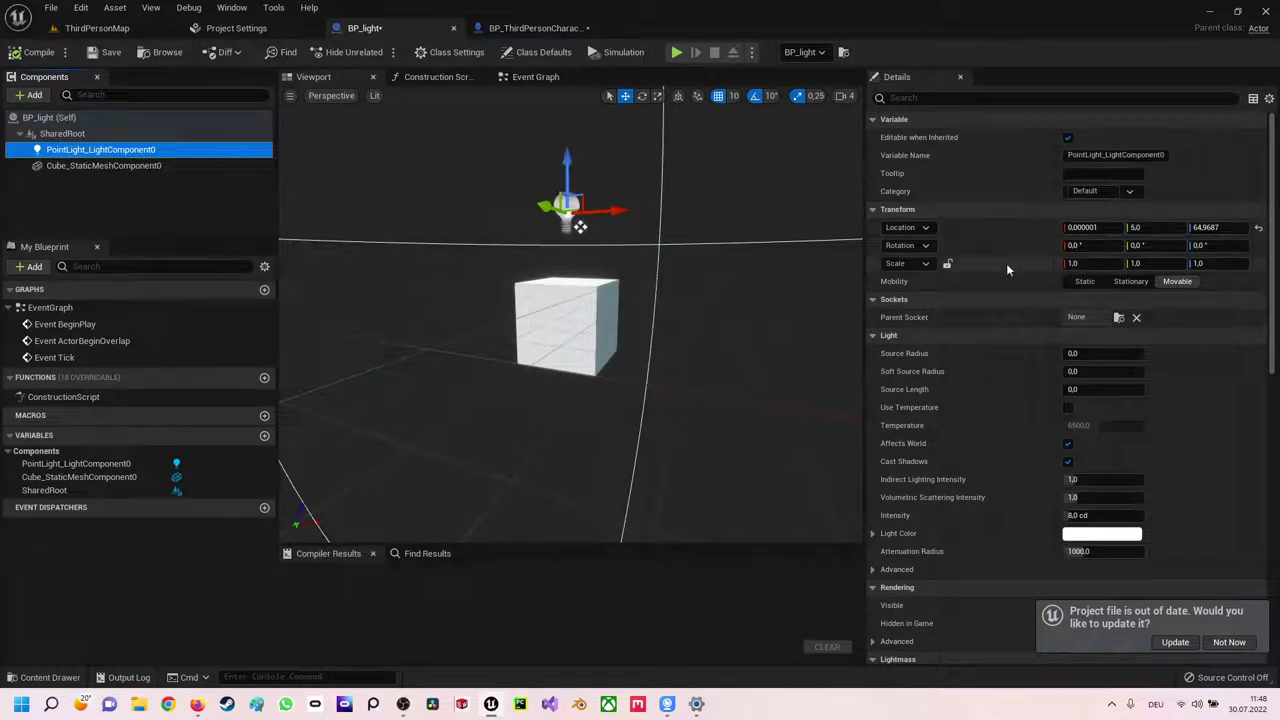
{"action": "scroll", "coordinate": [1000, 276], "scroll_direction": "down", "scroll_amount": 1}
{"action": "scroll", "coordinate": [998, 289], "scroll_direction": "down", "scroll_amount": 1}
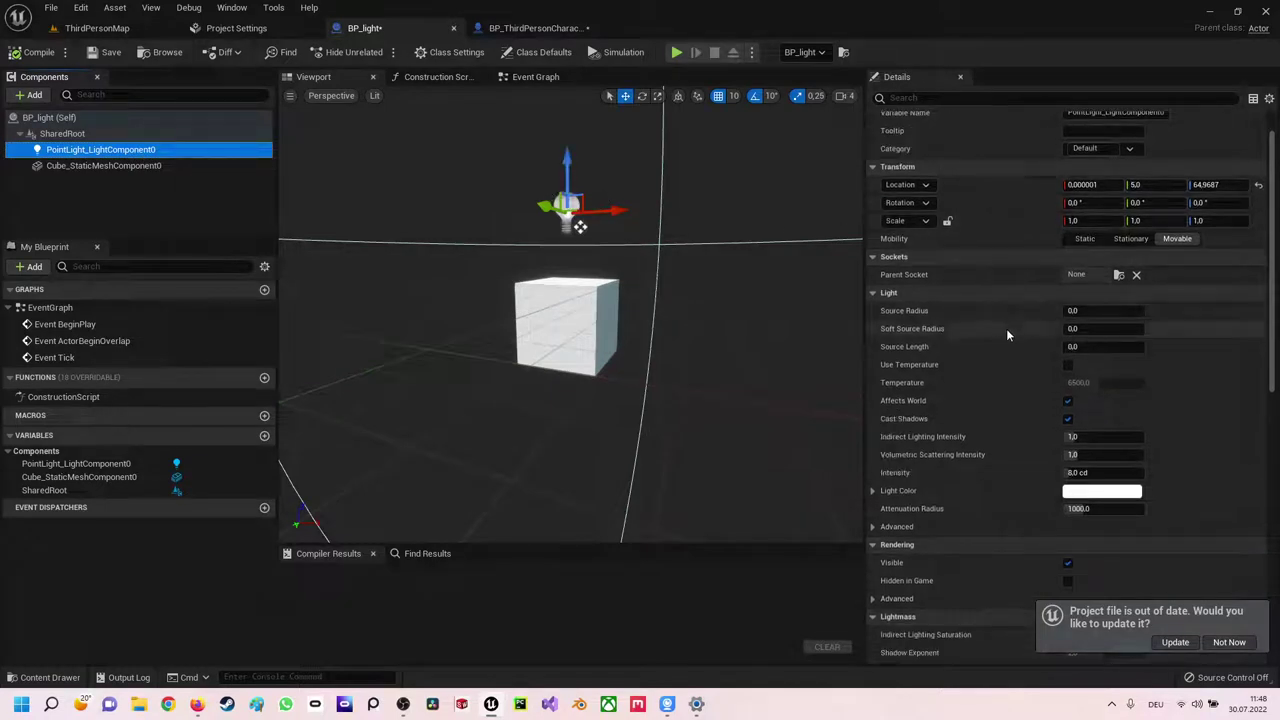
{"action": "scroll", "coordinate": [1006, 330], "scroll_direction": "down", "scroll_amount": 1}
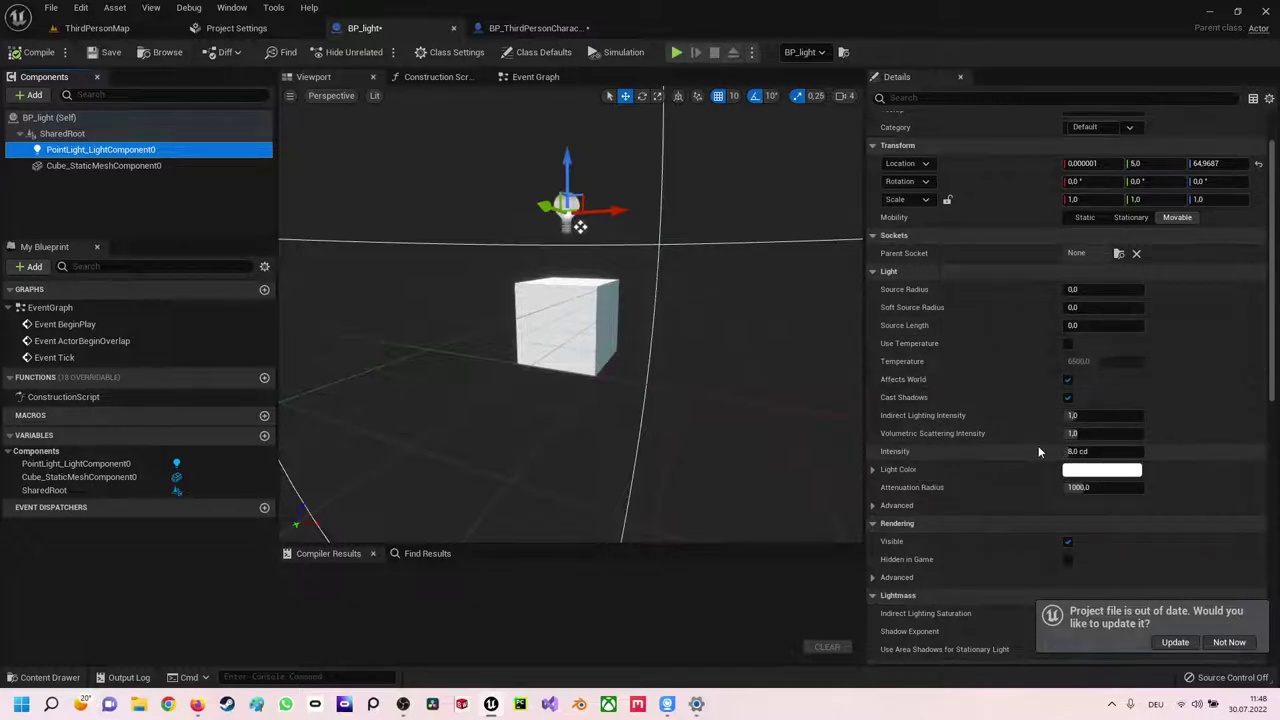
Try a point light intensity of 1, then undo it back to 8,0 cd
{"action": "mouse_move", "coordinate": [1076, 451]}
{"action": "left_mouse_down"}
{"action": "mouse_move", "coordinate": [1040, 451]}
{"action": "mouse_move", "coordinate": [1083, 452]}
{"action": "left_mouse_up"}
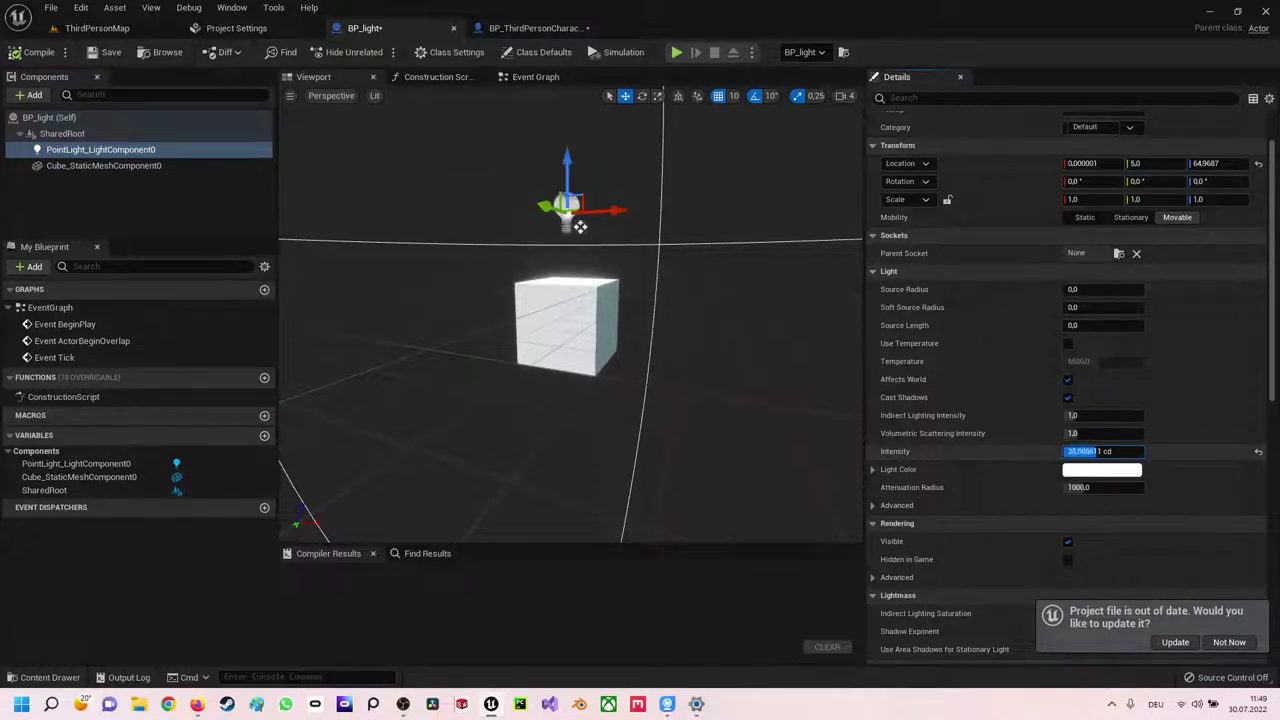
{"action": "left_click", "coordinate": [1083, 452]}
{"action": "type", "text": "1"}
{"action": "key", "text": "Return"}
{"action": "key", "text": "ctrl+z"}
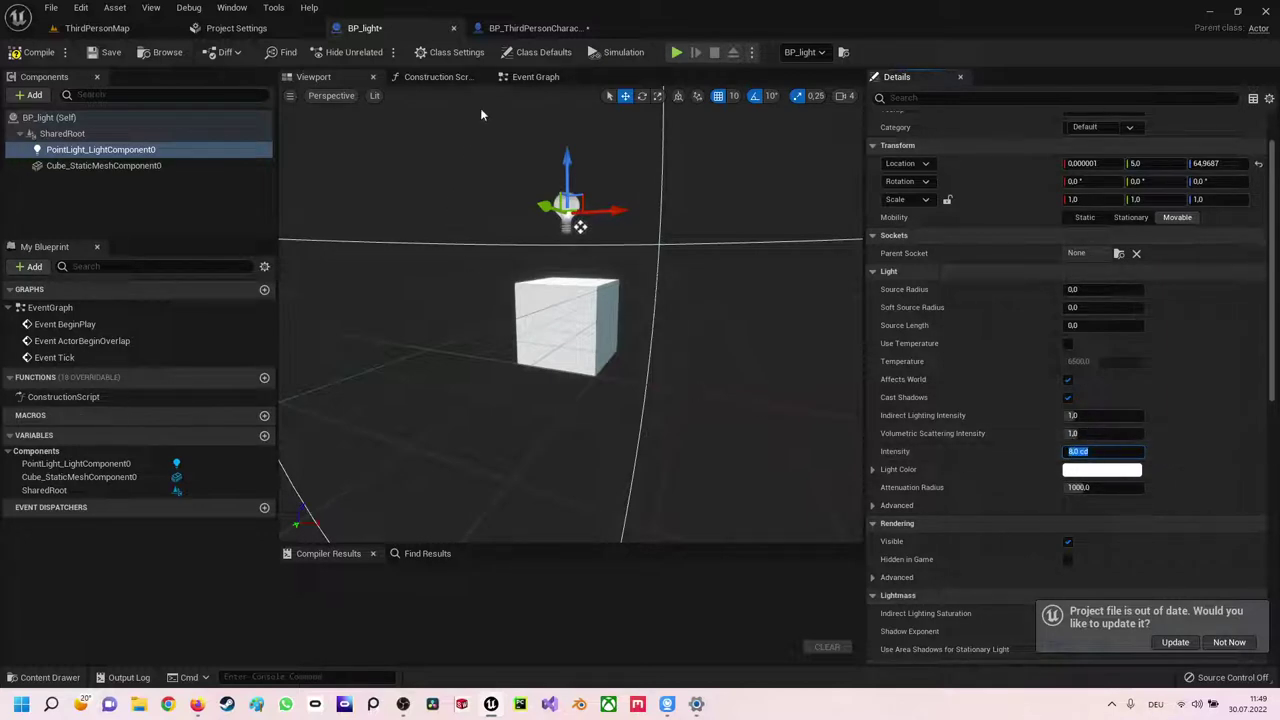
{"action": "left_click", "coordinate": [530, 28]}
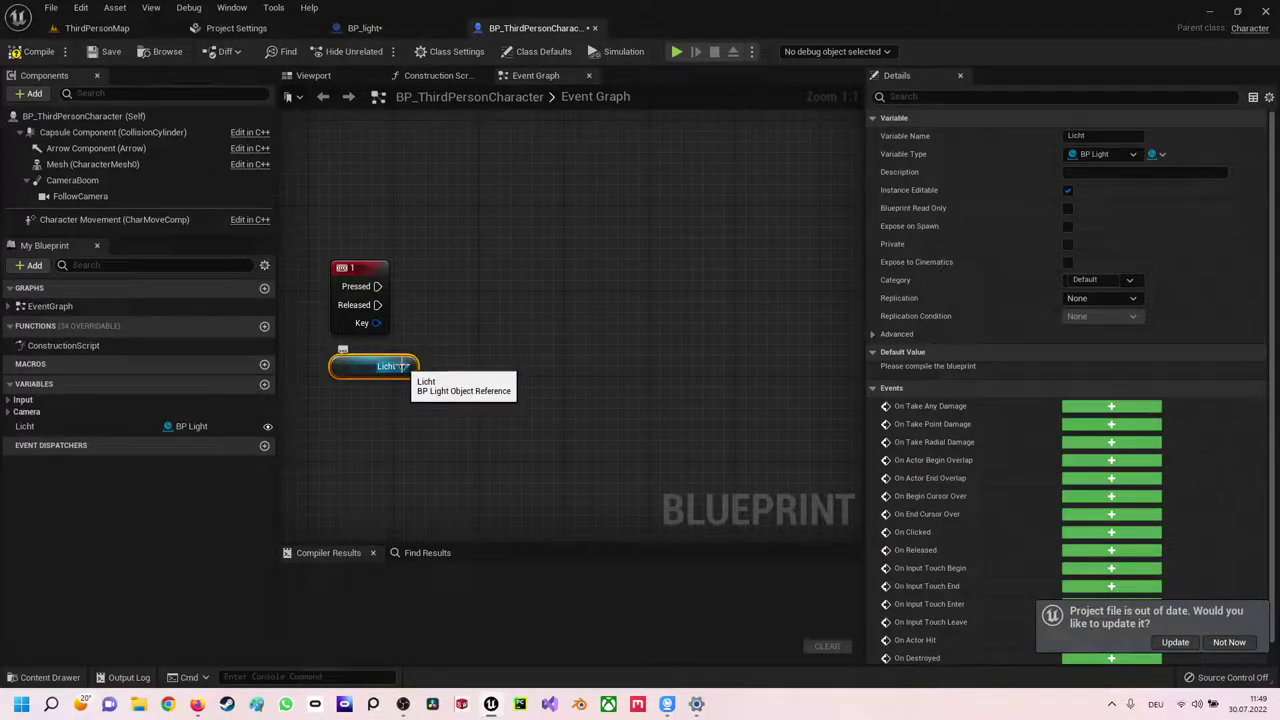
Add a Set Intensity node for the point light from the Licht reference, searching 'setin'
{"action": "left_click_drag", "start_coordinate": [402, 366], "coordinate": [519, 316]}
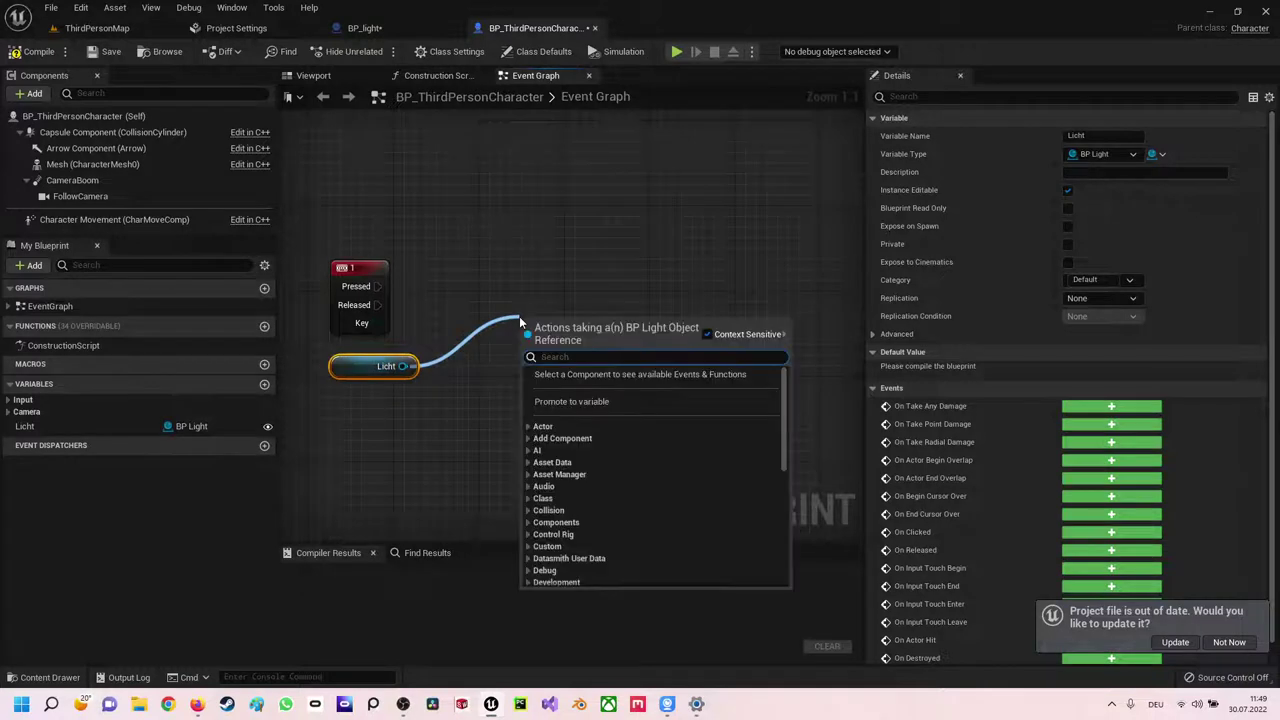
{"action": "type", "text": "seti"}
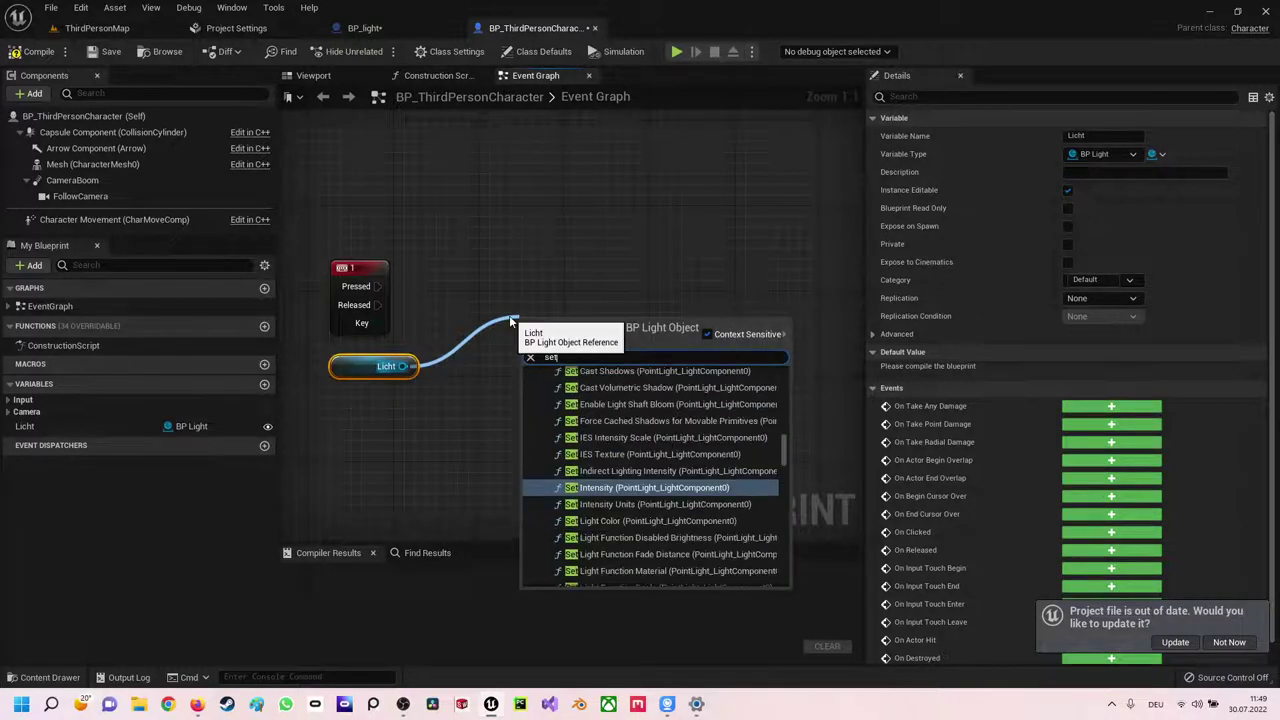
{"action": "type", "text": "n"}
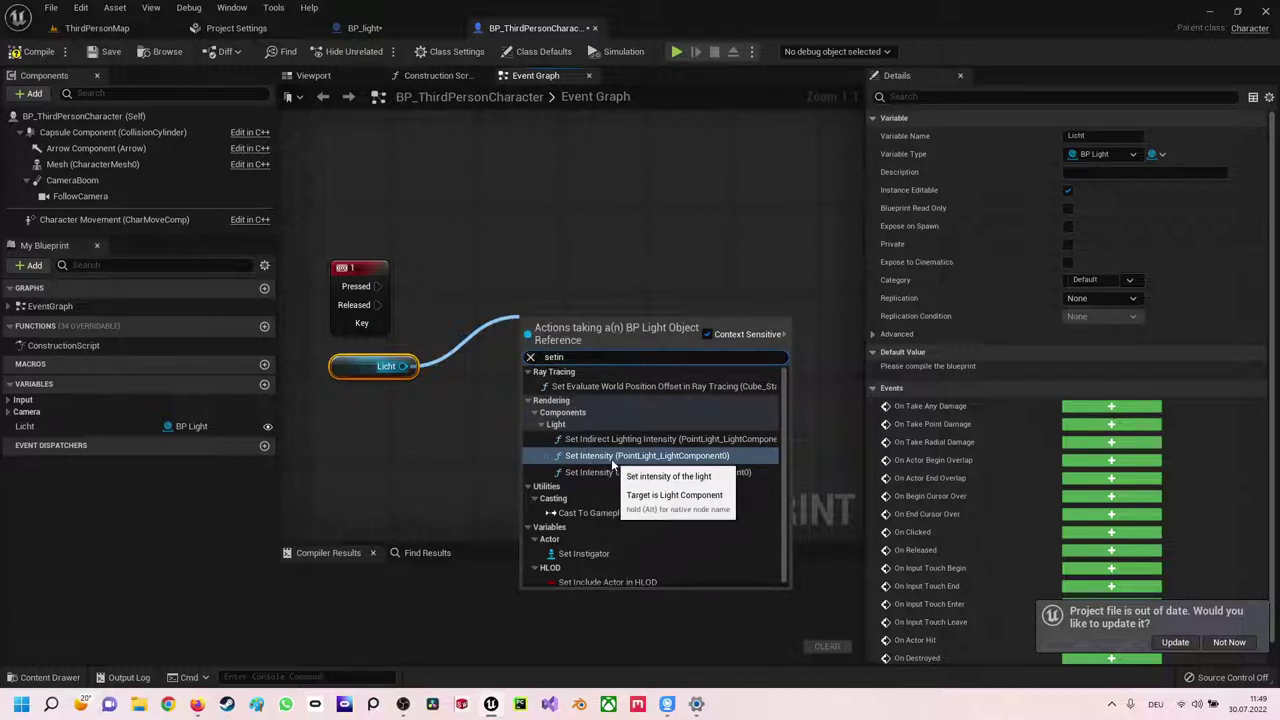
{"action": "left_click", "coordinate": [676, 456]}
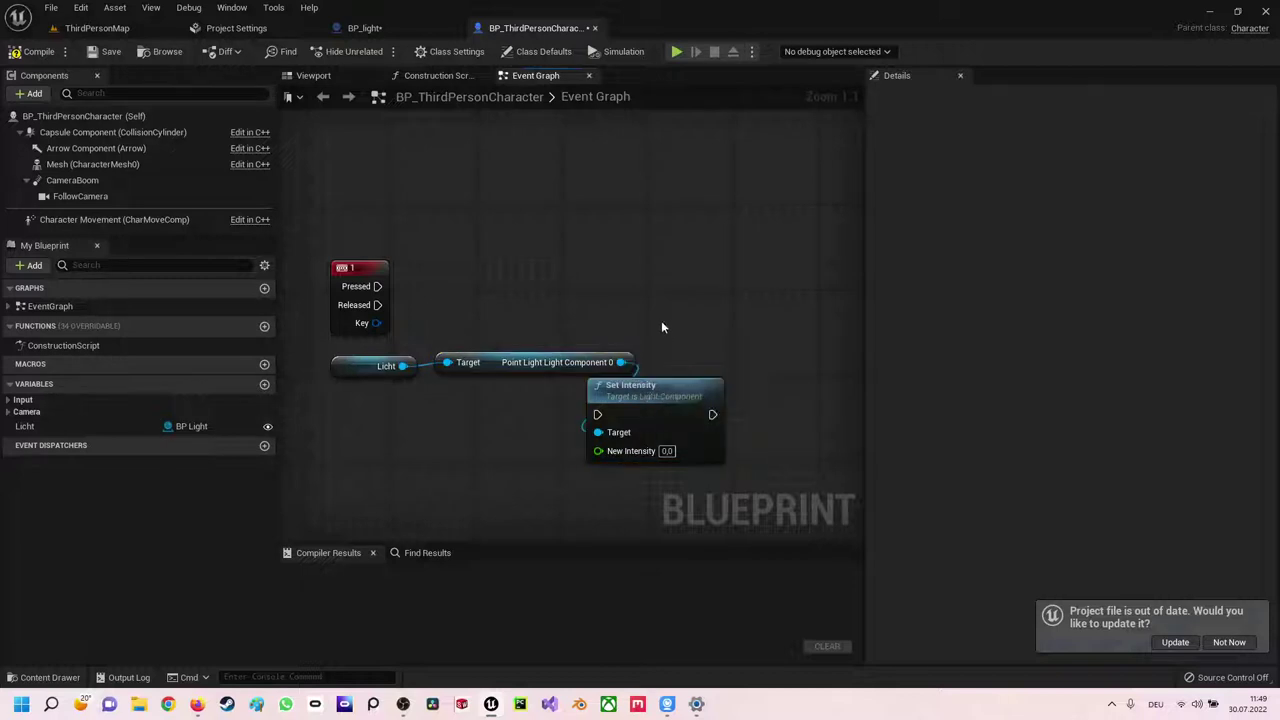
{"action": "mouse_move", "coordinate": [649, 391]}
{"action": "left_mouse_down"}
{"action": "mouse_move", "coordinate": [710, 279]}
{"action": "mouse_move", "coordinate": [720, 289]}
{"action": "left_mouse_up"}
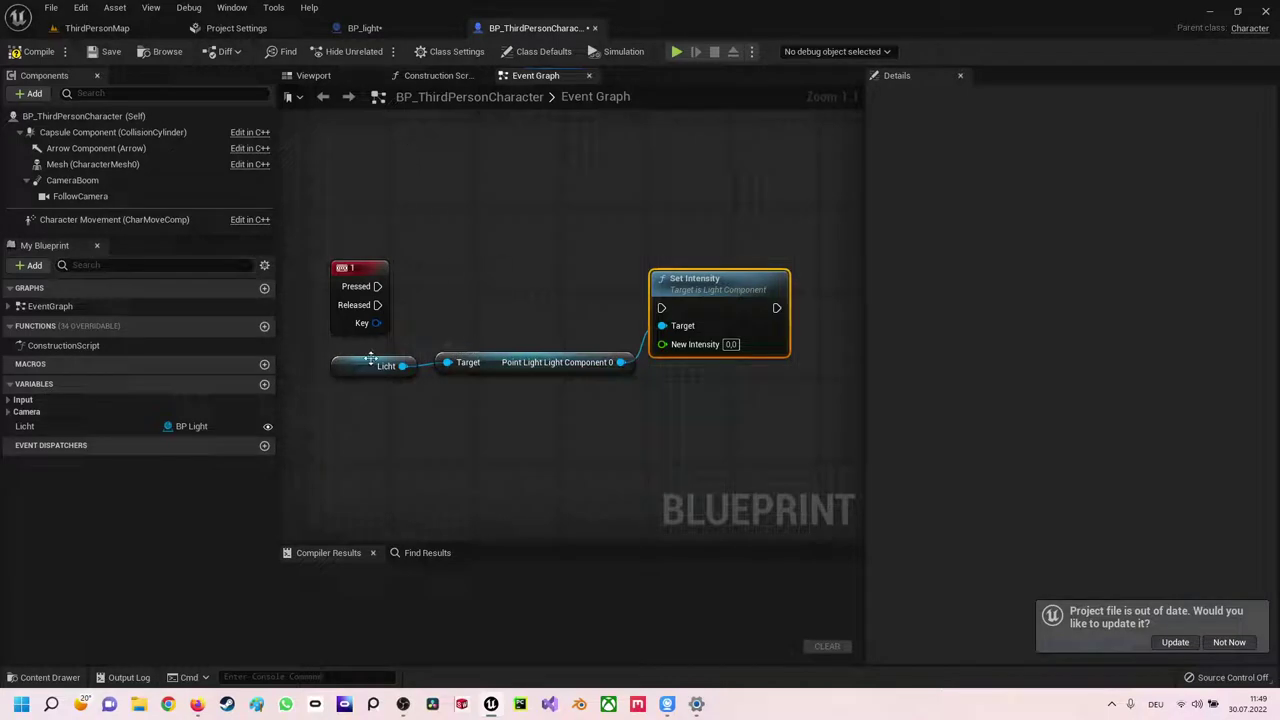
Wire the key 1 Pressed event to the Set Intensity node's exec input
{"action": "left_click", "coordinate": [363, 28]}
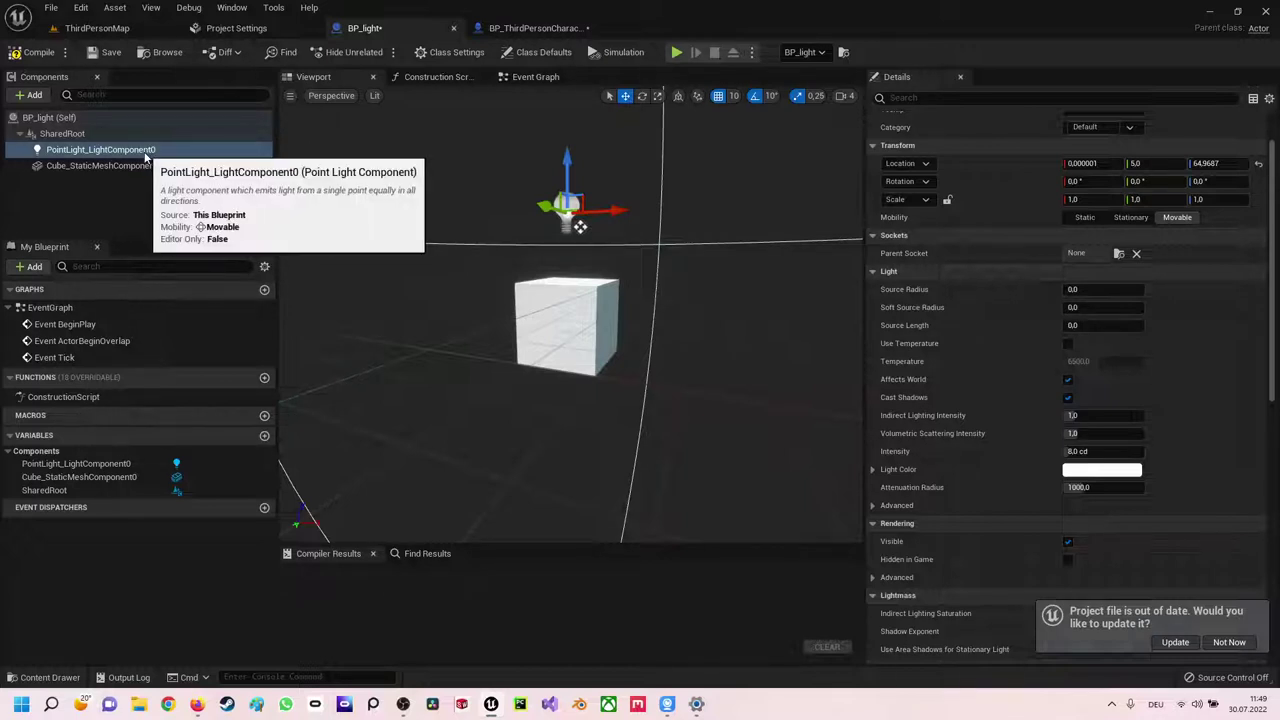
{"action": "left_click", "coordinate": [532, 28]}
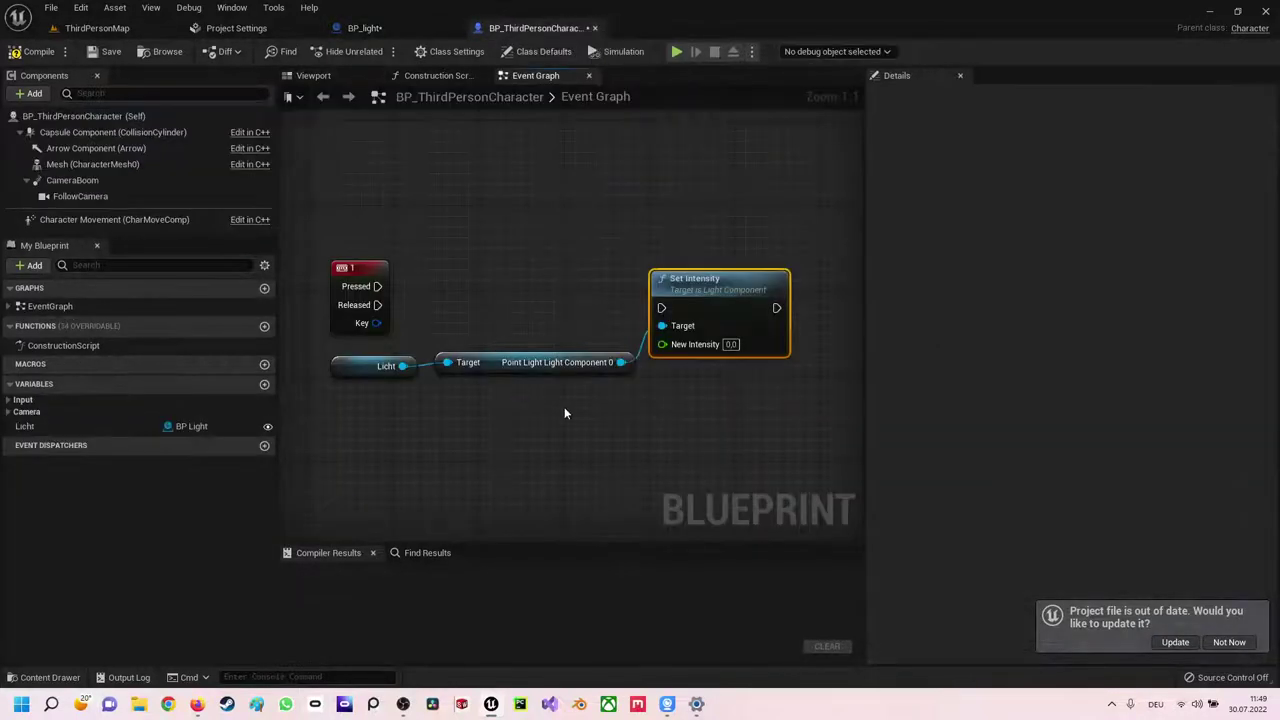
{"action": "left_click_drag", "start_coordinate": [679, 266], "coordinate": [679, 255]}
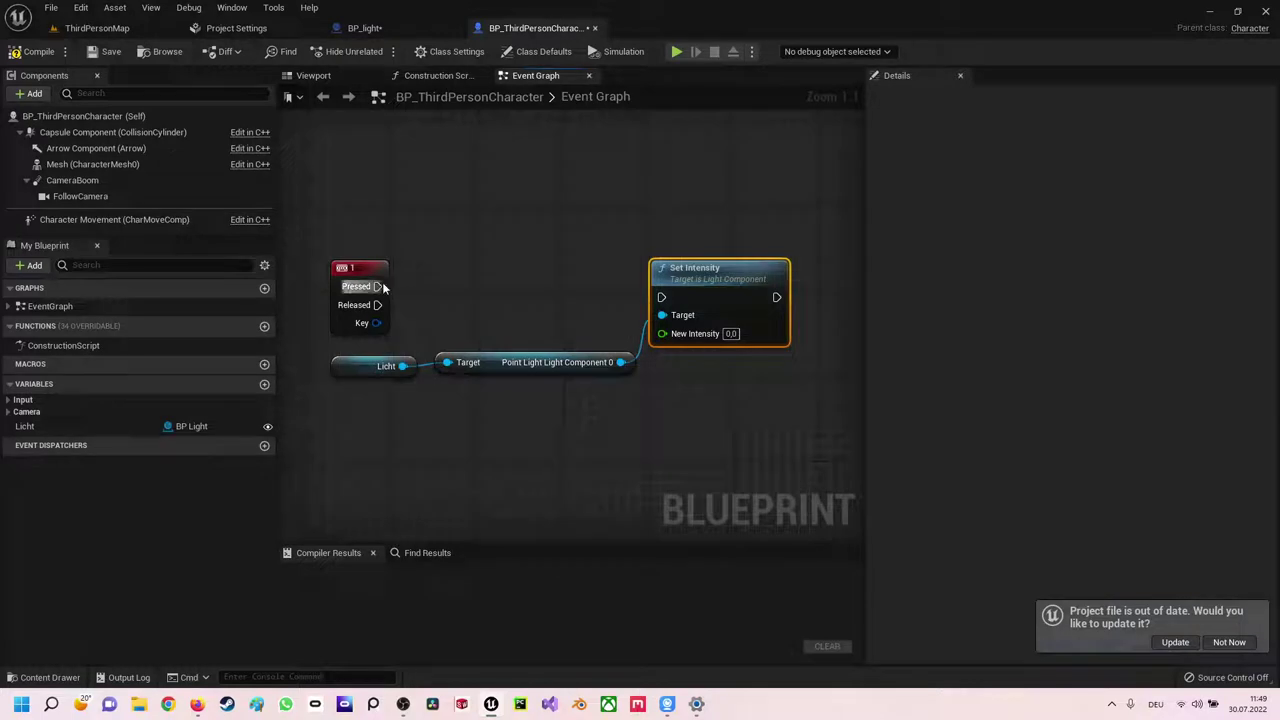
{"action": "left_click_drag", "start_coordinate": [377, 286], "coordinate": [661, 297]}
{"action": "left_click_drag", "start_coordinate": [620, 362], "coordinate": [661, 304]}
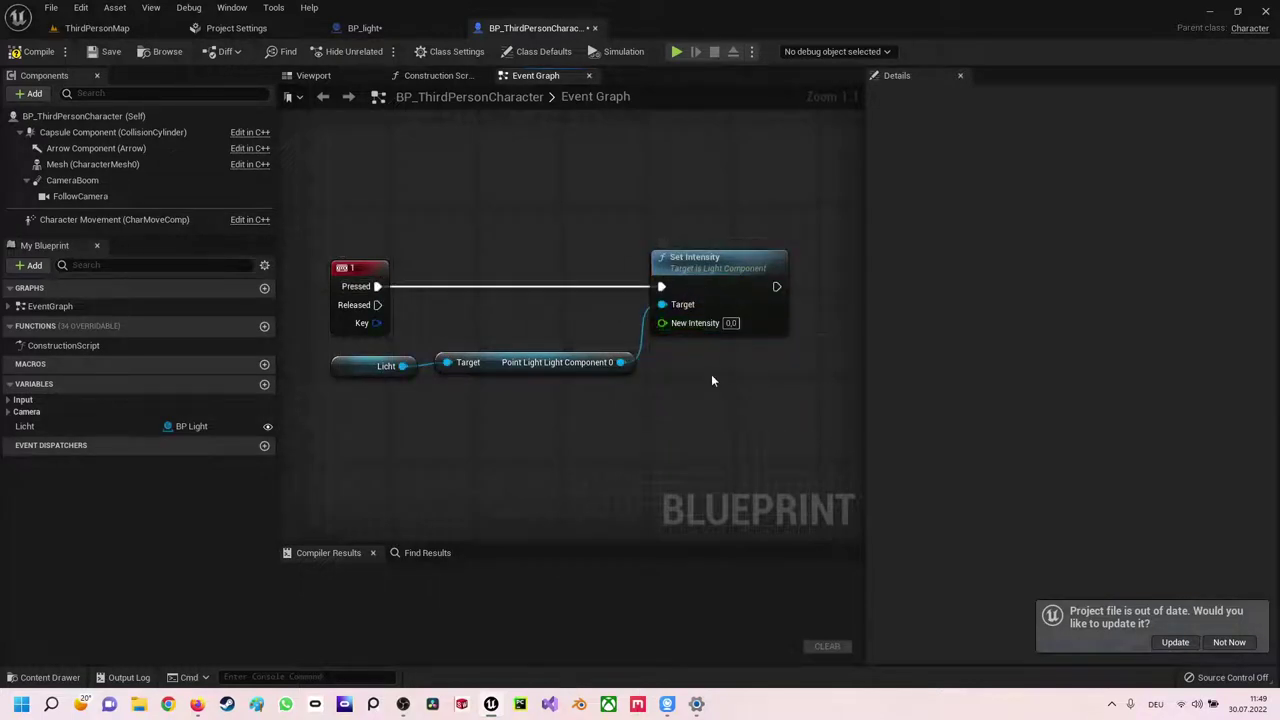
{"action": "right_click_drag", "start_coordinate": [711, 374], "coordinate": [704, 393]}
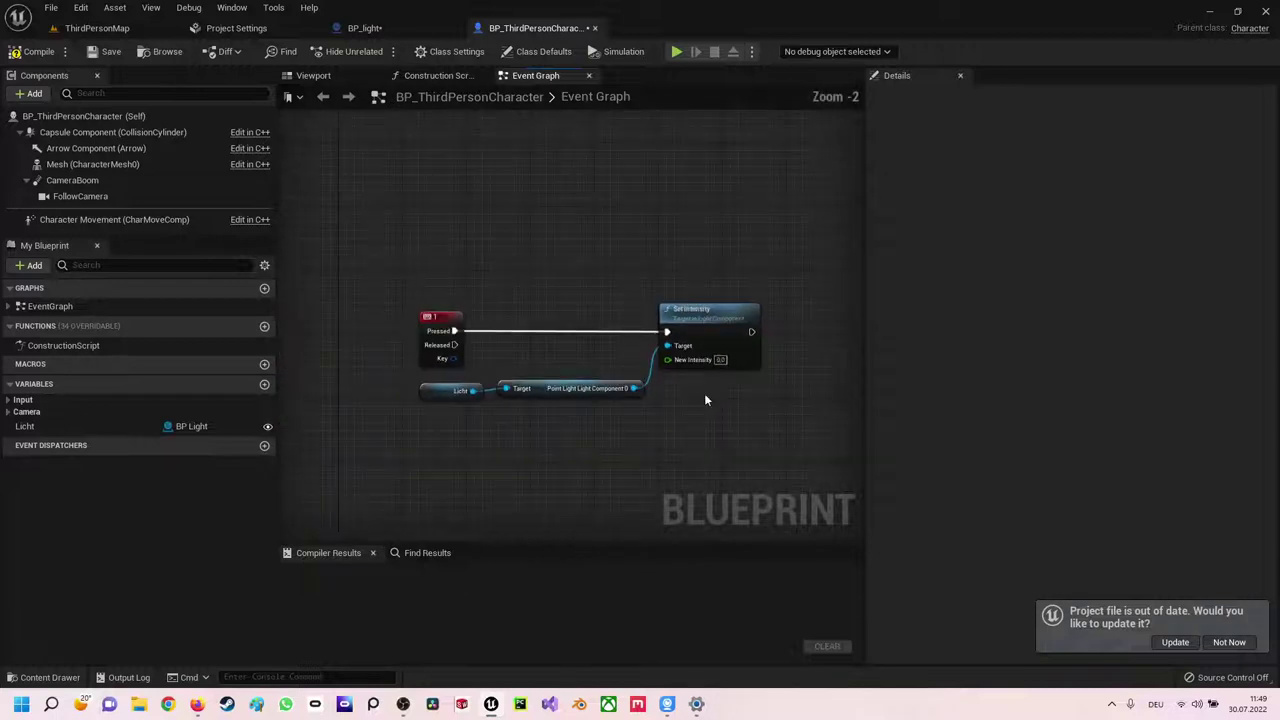
{"action": "scroll", "coordinate": [704, 400], "scroll_direction": "down", "scroll_amount": 2}
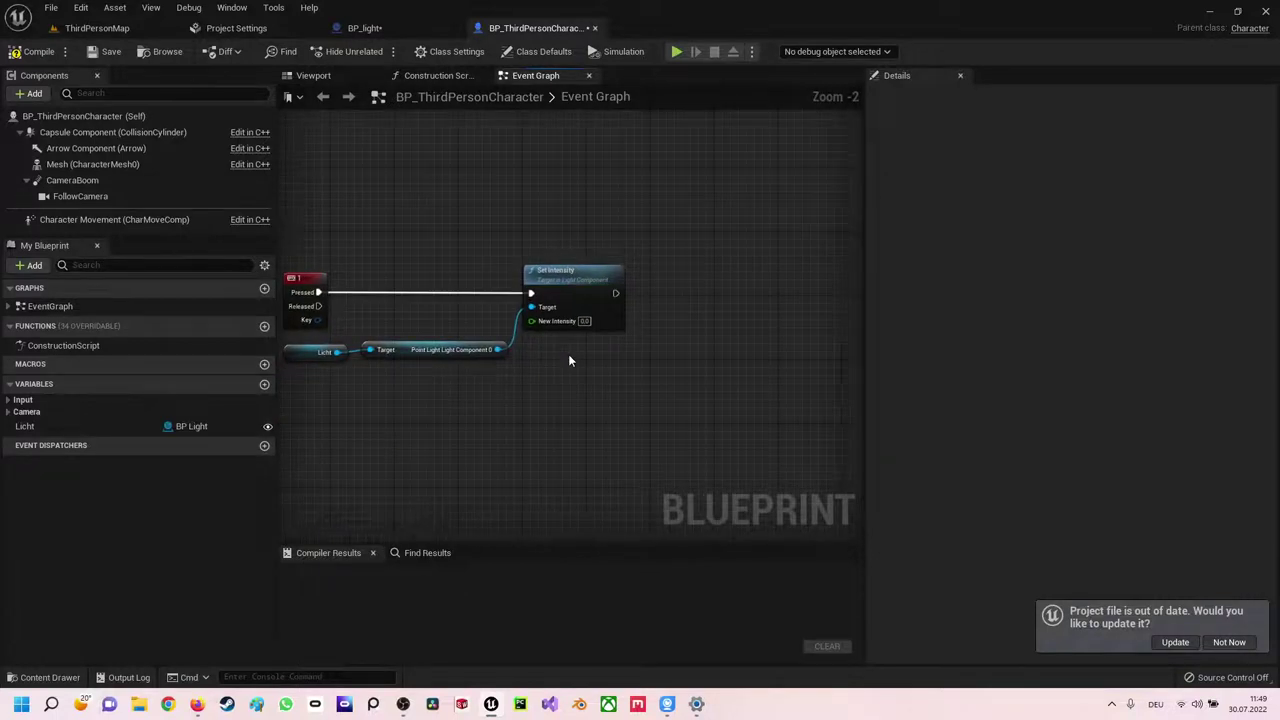
Add a 1-second Delay node that runs after the first Set Intensity
{"action": "right_click", "coordinate": [663, 296]}
{"action": "type", "text": "delay"}
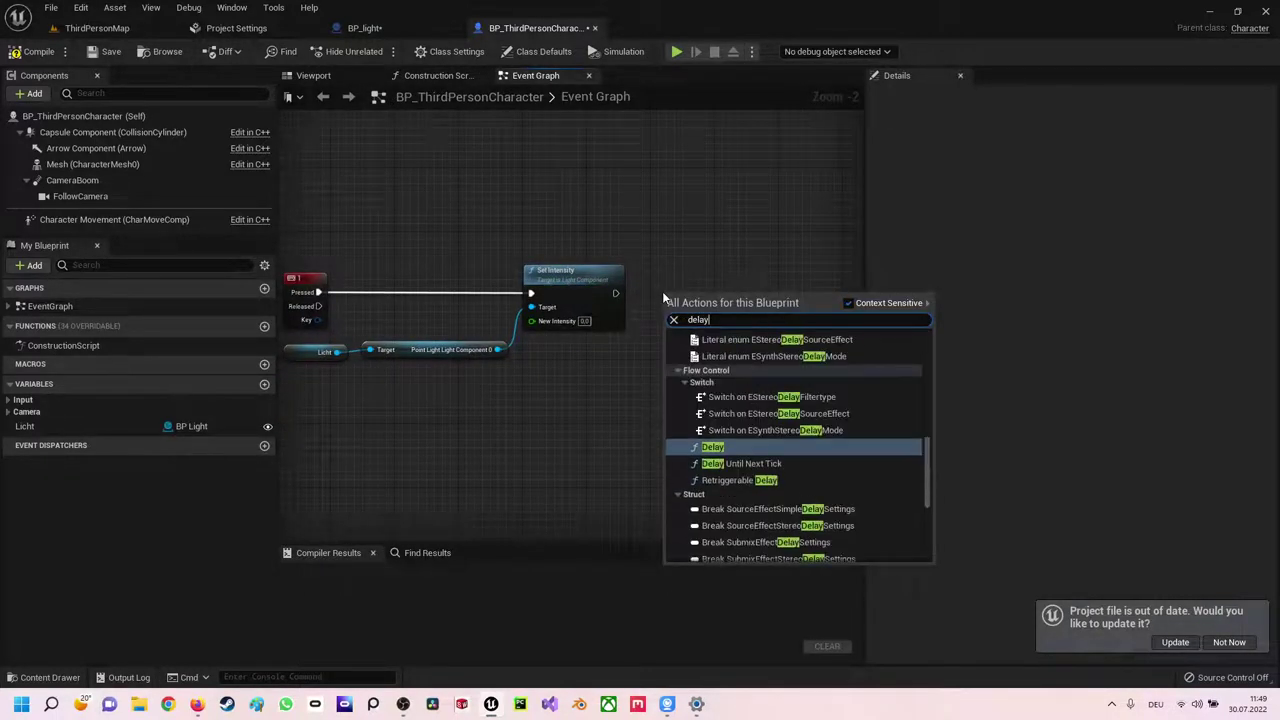
{"action": "key", "text": "Return"}
{"action": "mouse_move", "coordinate": [708, 300]}
{"action": "left_mouse_down"}
{"action": "mouse_move", "coordinate": [685, 276]}
{"action": "mouse_move", "coordinate": [651, 292]}
{"action": "left_mouse_up"}
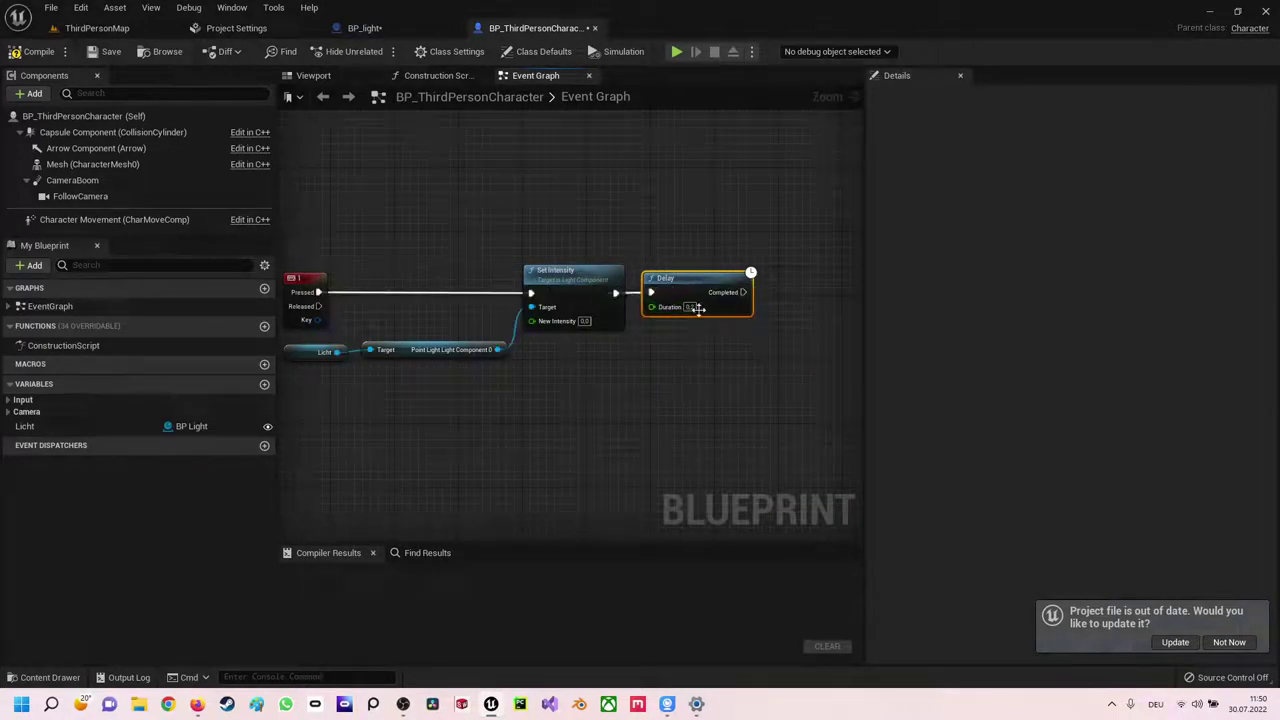
{"action": "left_click", "coordinate": [689, 307]}
{"action": "right_click_drag", "start_coordinate": [713, 313], "coordinate": [493, 320]}
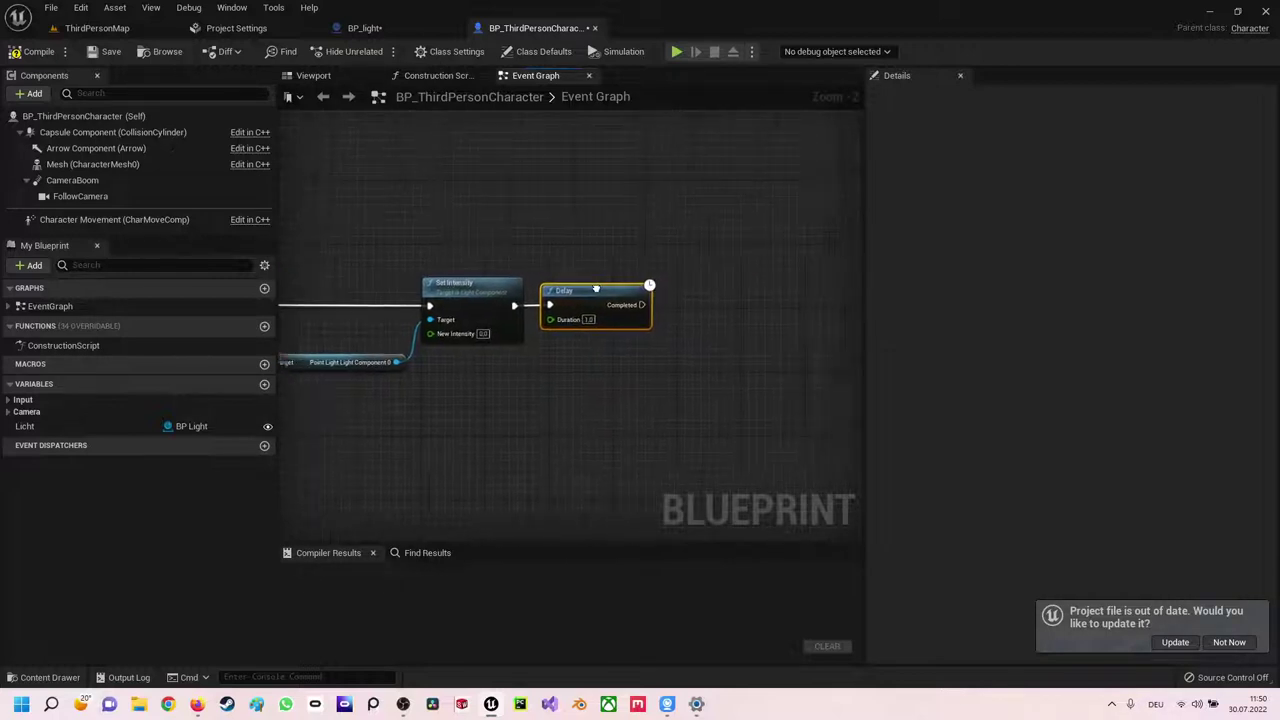
{"action": "right_click_drag", "start_coordinate": [340, 290], "coordinate": [440, 245]}
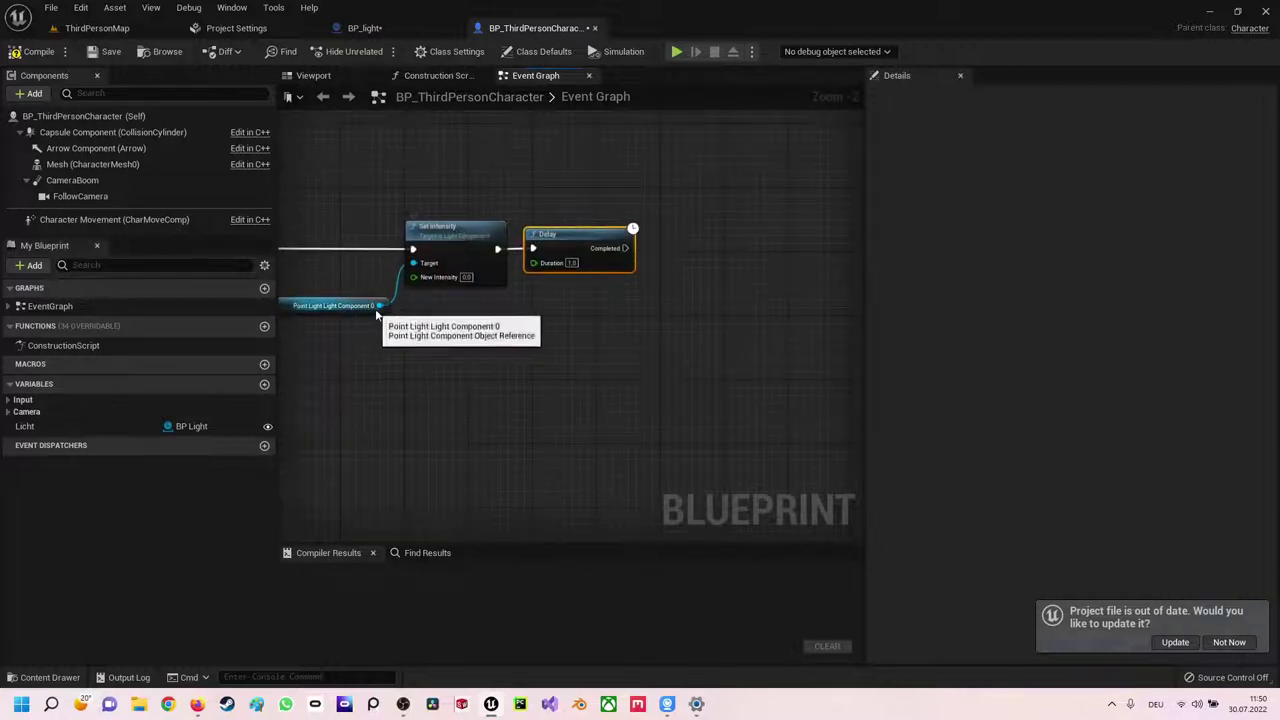
Add a second Set Intensity node with New Intensity 50, run when Delay completes
{"action": "left_click_drag", "start_coordinate": [379, 305], "coordinate": [691, 249]}
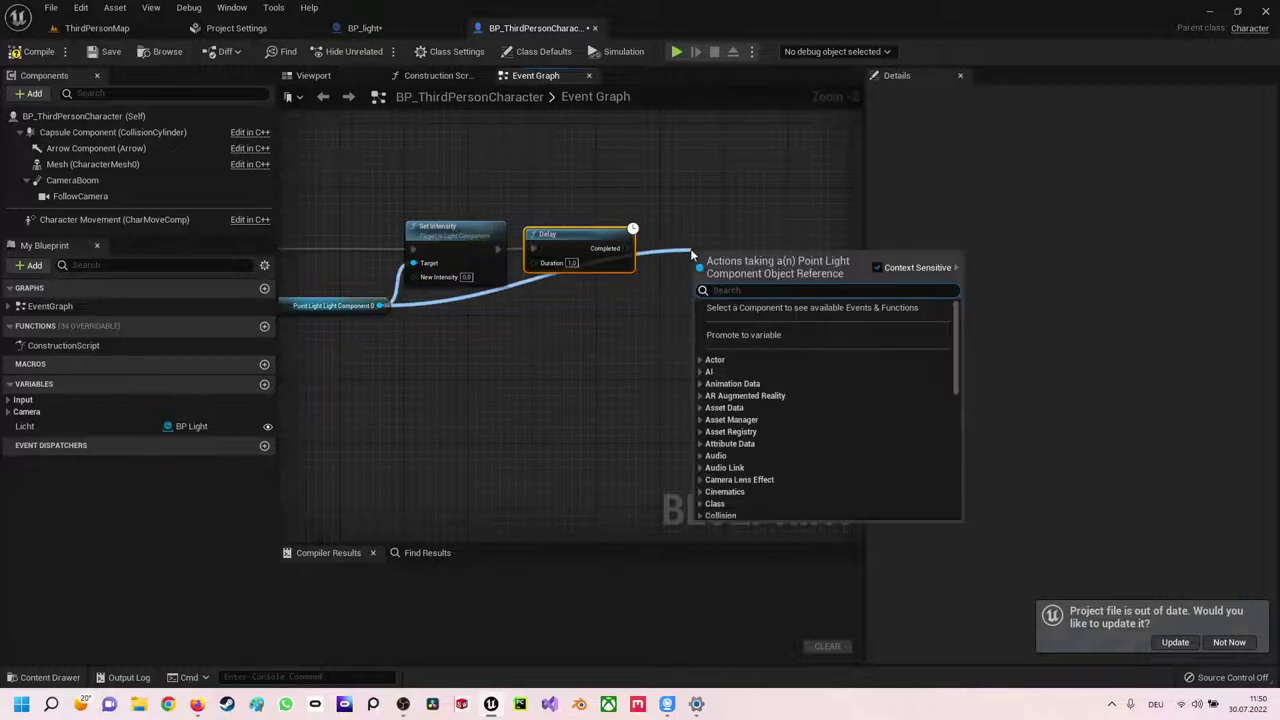
{"action": "type", "text": "setin"}
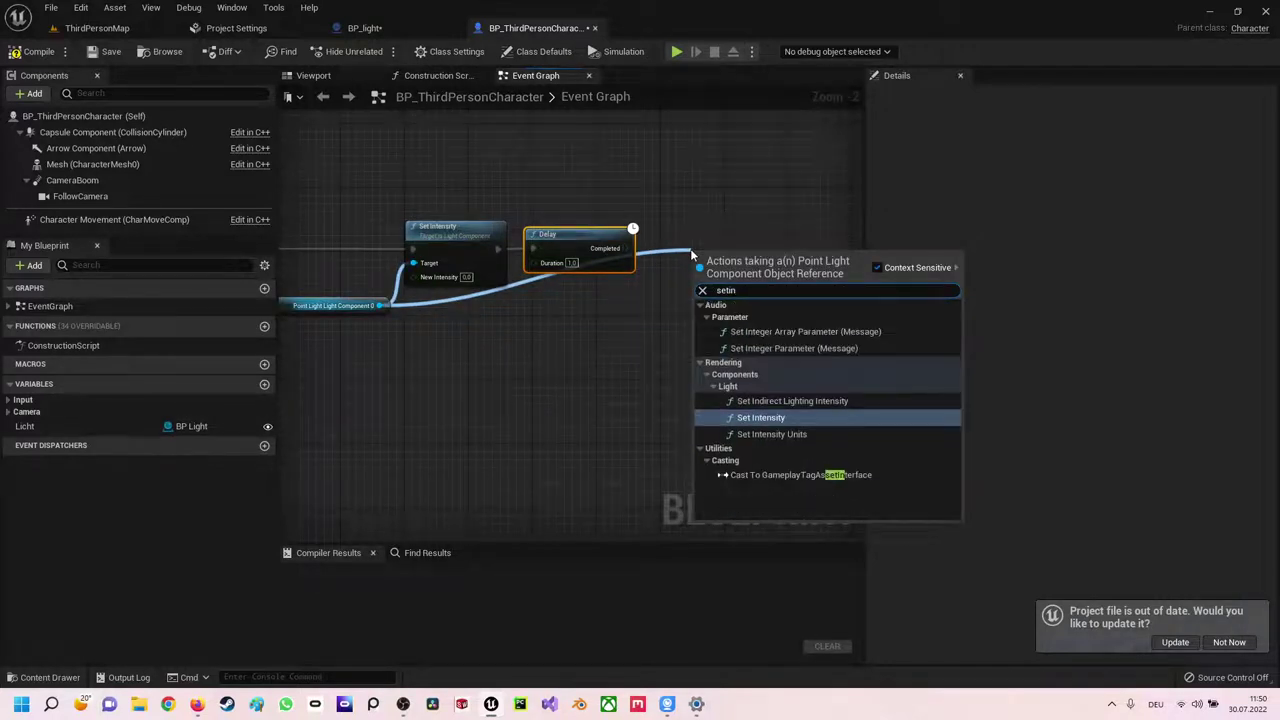
{"action": "key", "text": "Return"}
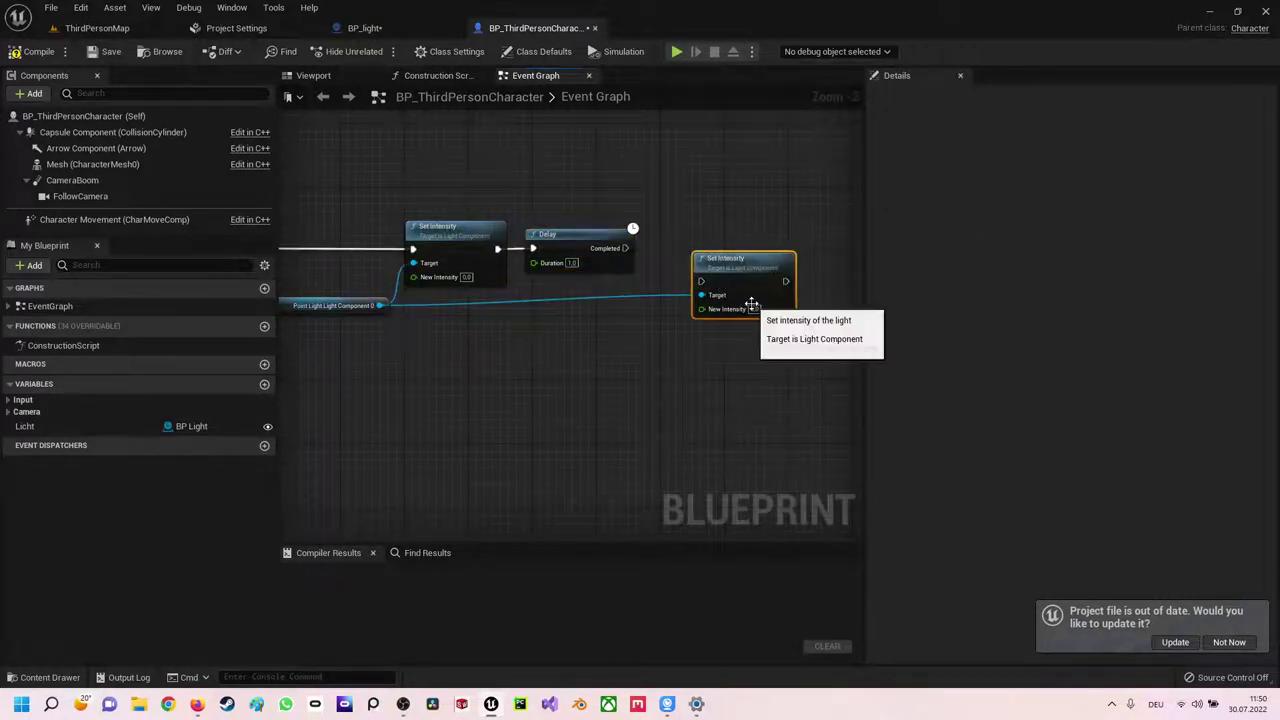
{"action": "left_click", "coordinate": [754, 309]}
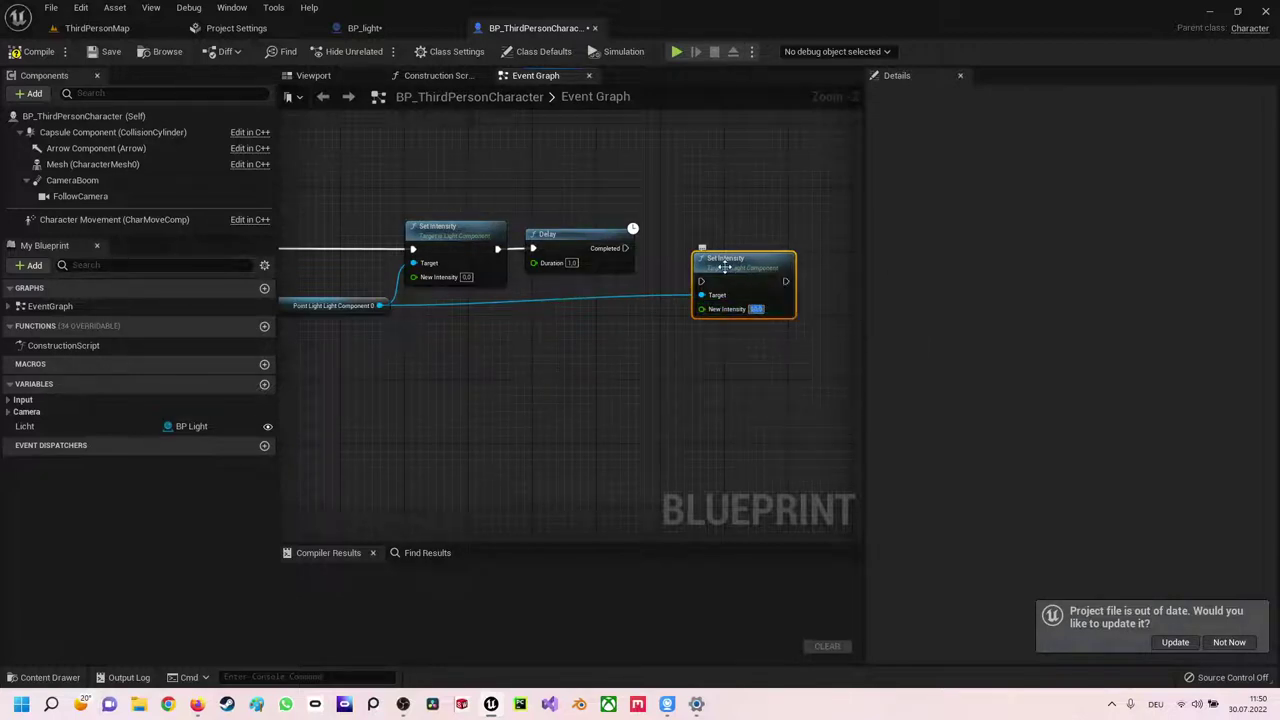
{"action": "left_click_drag", "start_coordinate": [694, 274], "coordinate": [660, 242]}
{"action": "left_click_drag", "start_coordinate": [618, 255], "coordinate": [621, 249]}
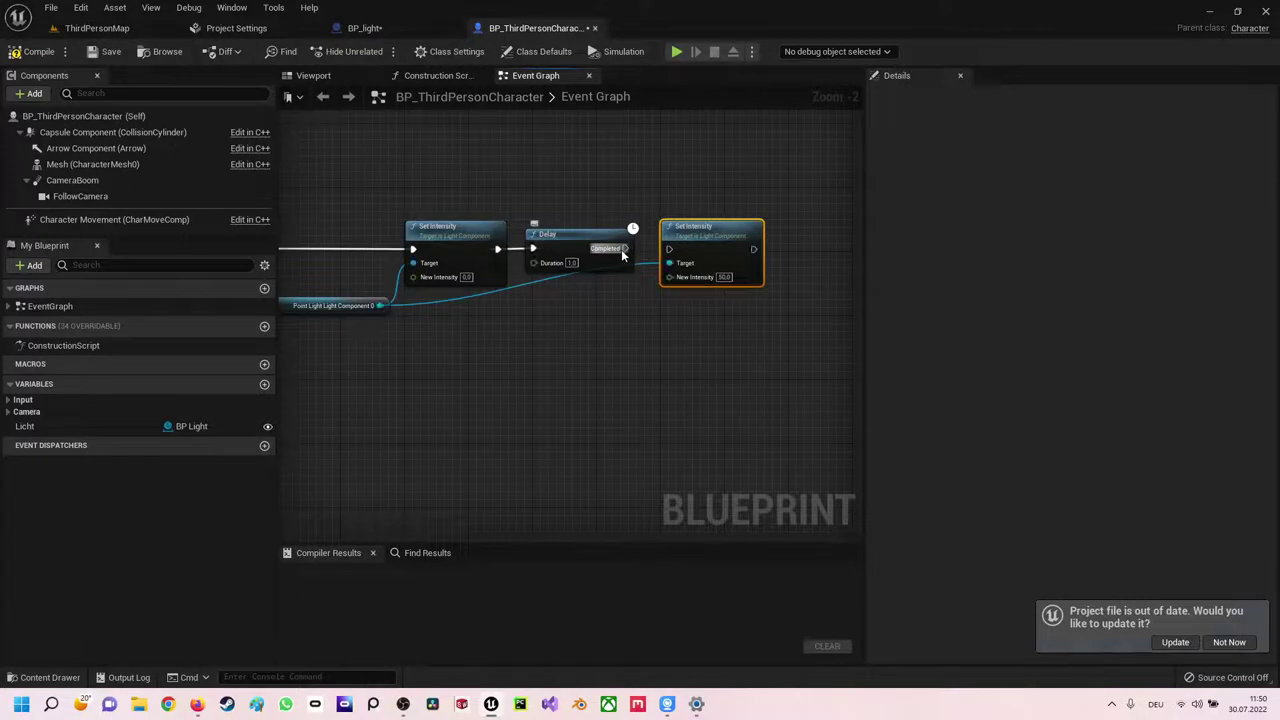
{"action": "left_click", "coordinate": [650, 333]}
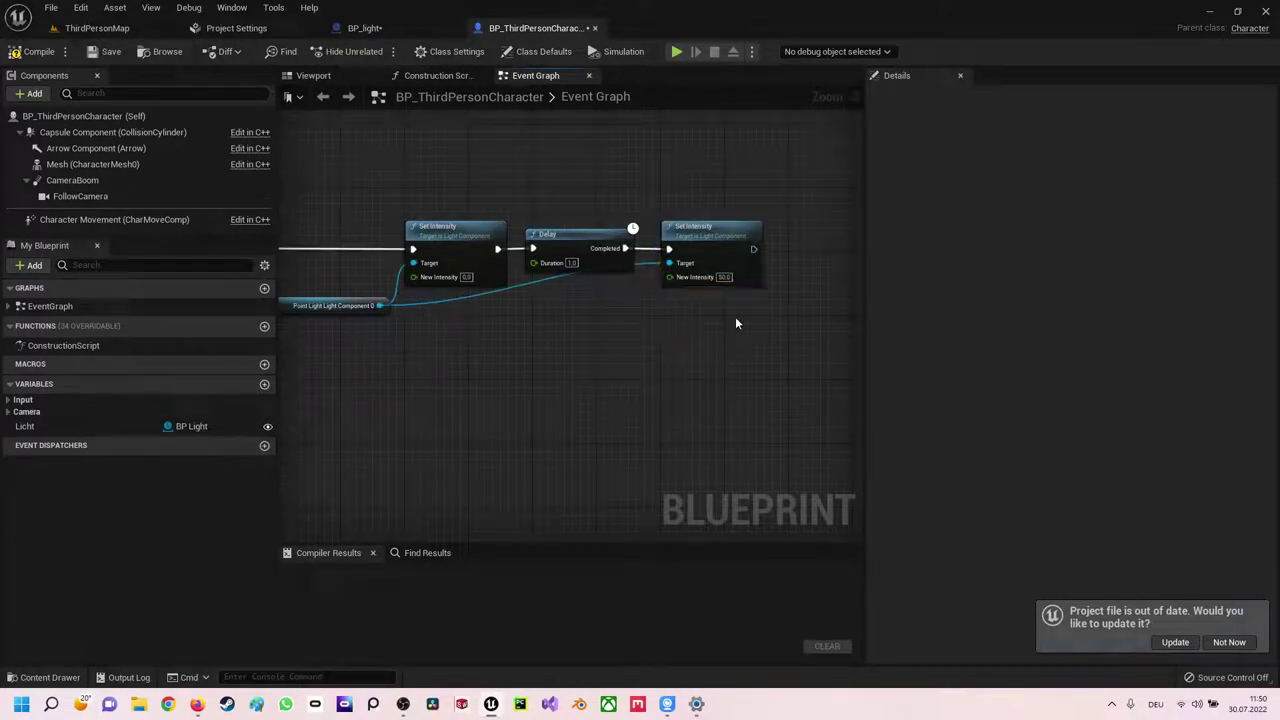
Pull a new link from the point light component to the right of the chain
{"action": "mouse_move", "coordinate": [735, 316]}
{"action": "right_mouse_down"}
{"action": "mouse_move", "coordinate": [469, 306]}
{"action": "mouse_move", "coordinate": [606, 239]}
{"action": "right_mouse_up"}
{"action": "scroll", "coordinate": [606, 239], "scroll_direction": "down", "scroll_amount": 2}
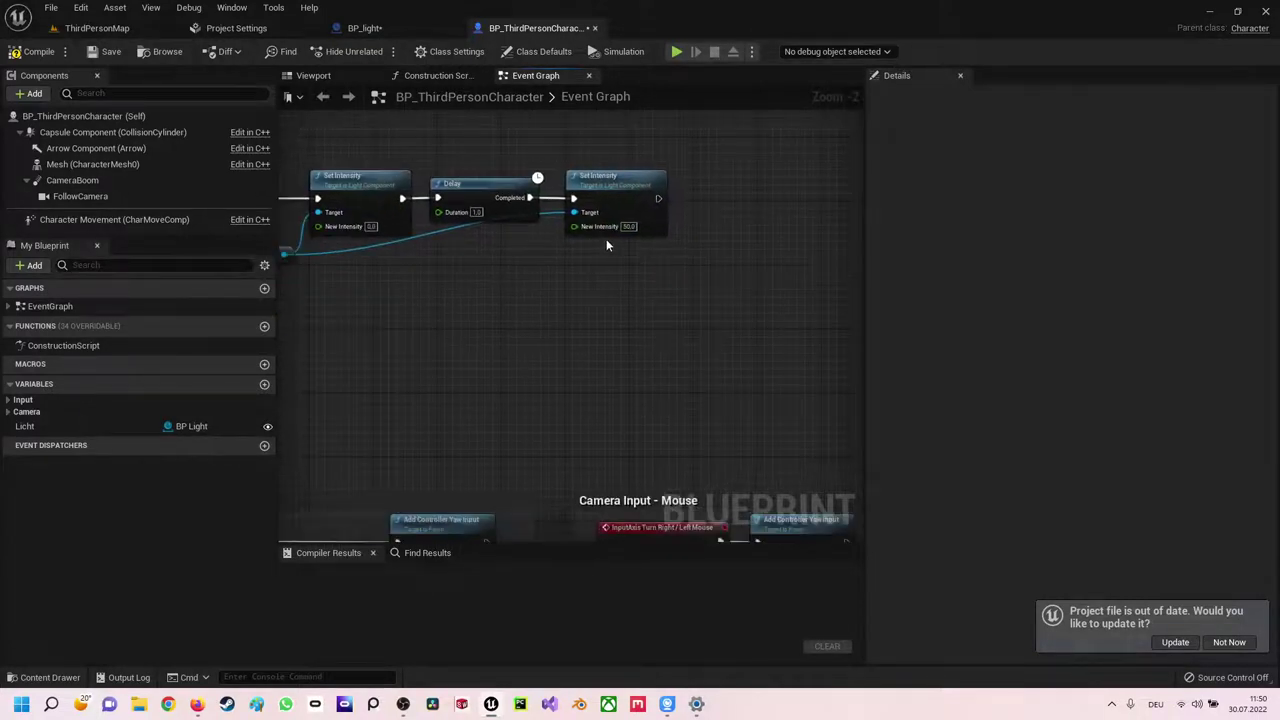
{"action": "right_click_drag", "start_coordinate": [398, 272], "coordinate": [409, 279]}
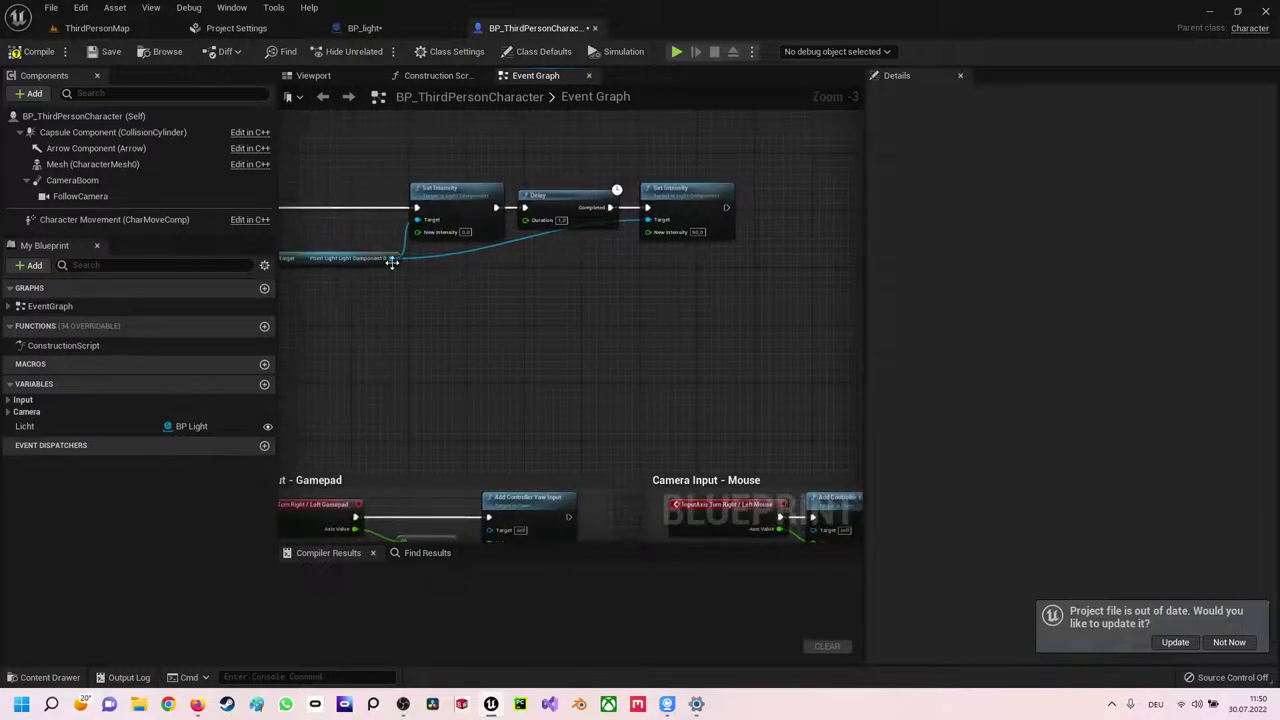
{"action": "left_click_drag", "start_coordinate": [391, 262], "coordinate": [761, 259], "text": "ctrl"}
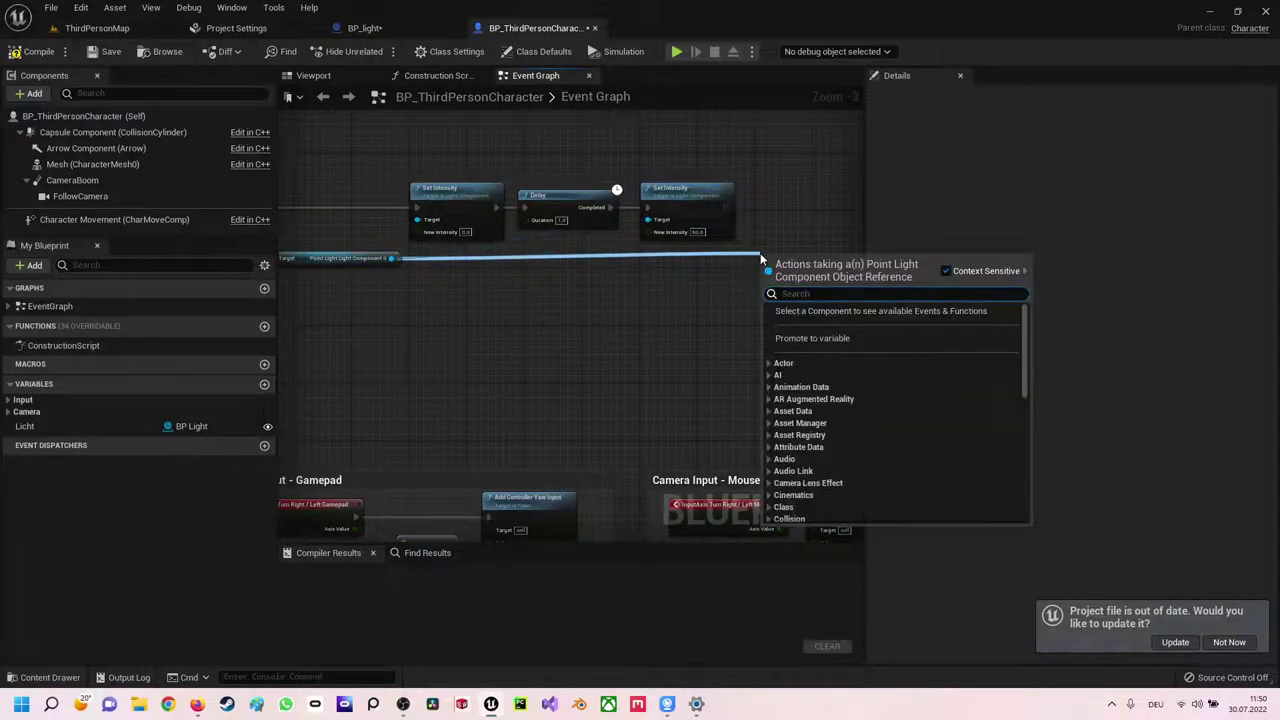
Add a Set Light Color node for the point light after the second Set Intensity
{"action": "type", "text": "setcolo"}
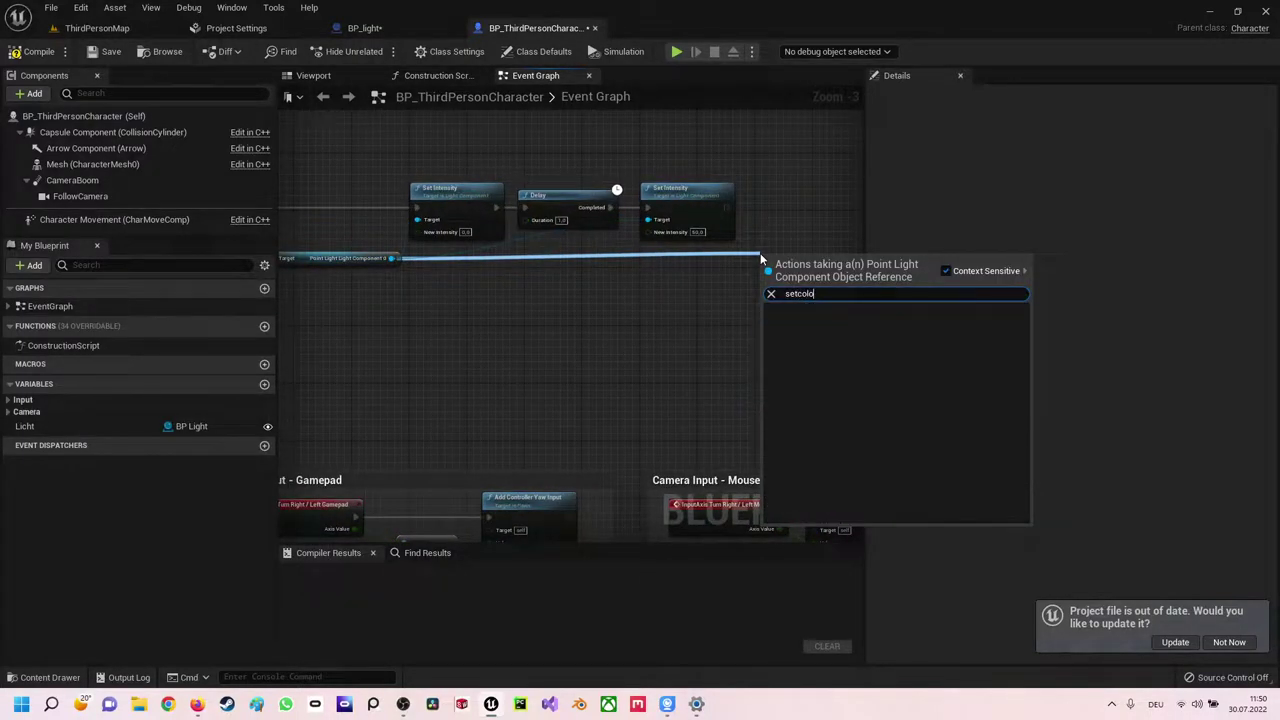
{"action": "key", "text": "BackSpace"}
{"action": "key", "text": "BackSpace"}
{"action": "key", "text": "BackSpace"}
{"action": "key", "text": "BackSpace"}
{"action": "key", "text": "BackSpace"}
{"action": "key", "text": "BackSpace"}
{"action": "key", "text": "BackSpace"}
{"action": "type", "text": "c"}
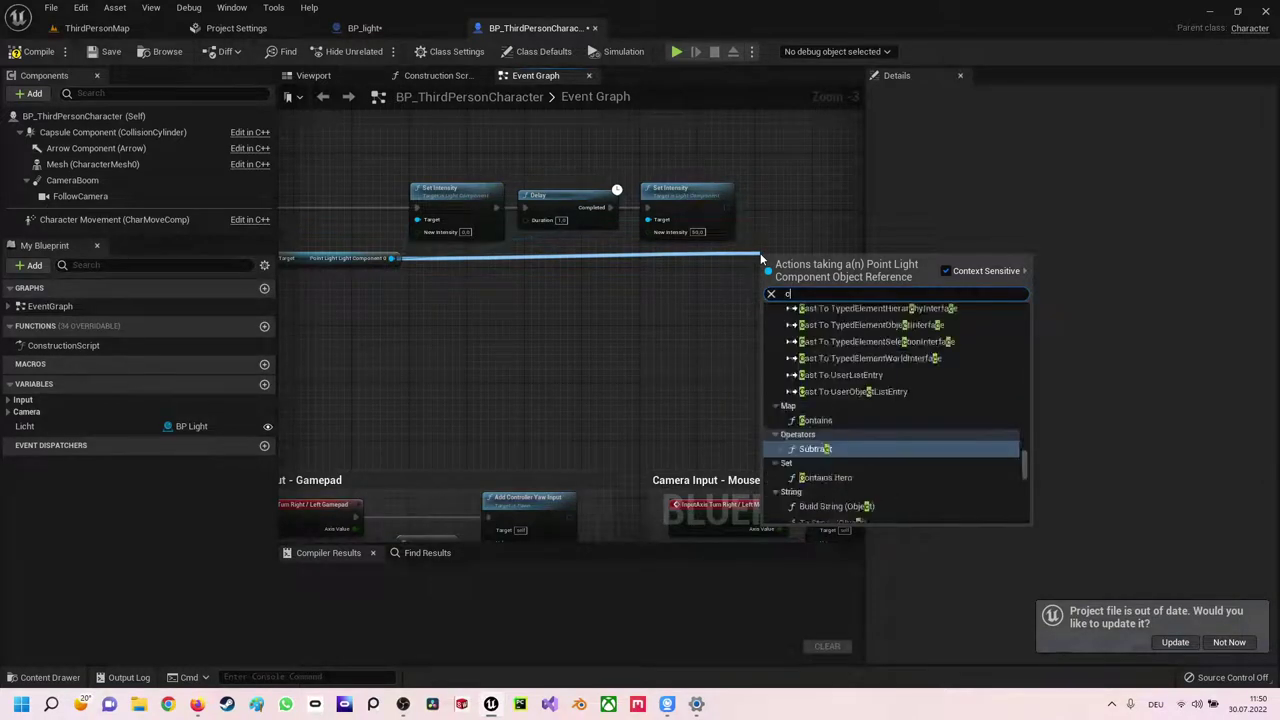
{"action": "type", "text": "ol"}
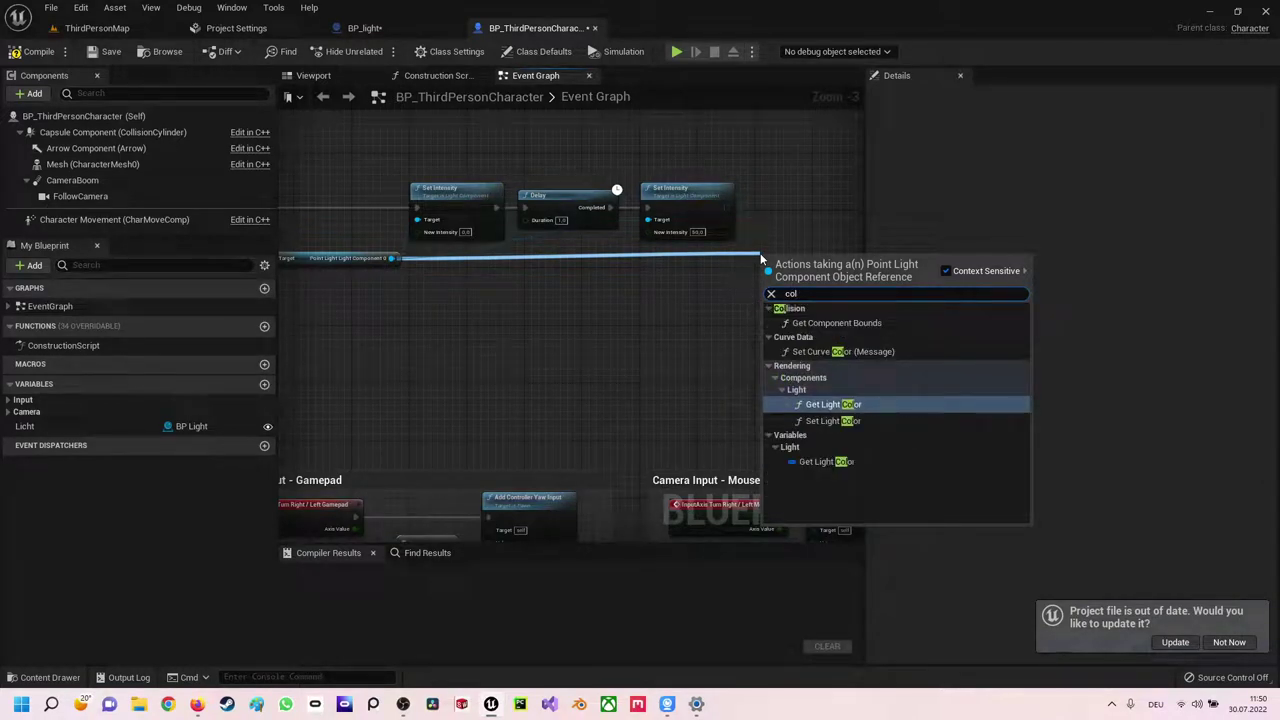
{"action": "key", "text": "Down"}
{"action": "key", "text": "Return"}
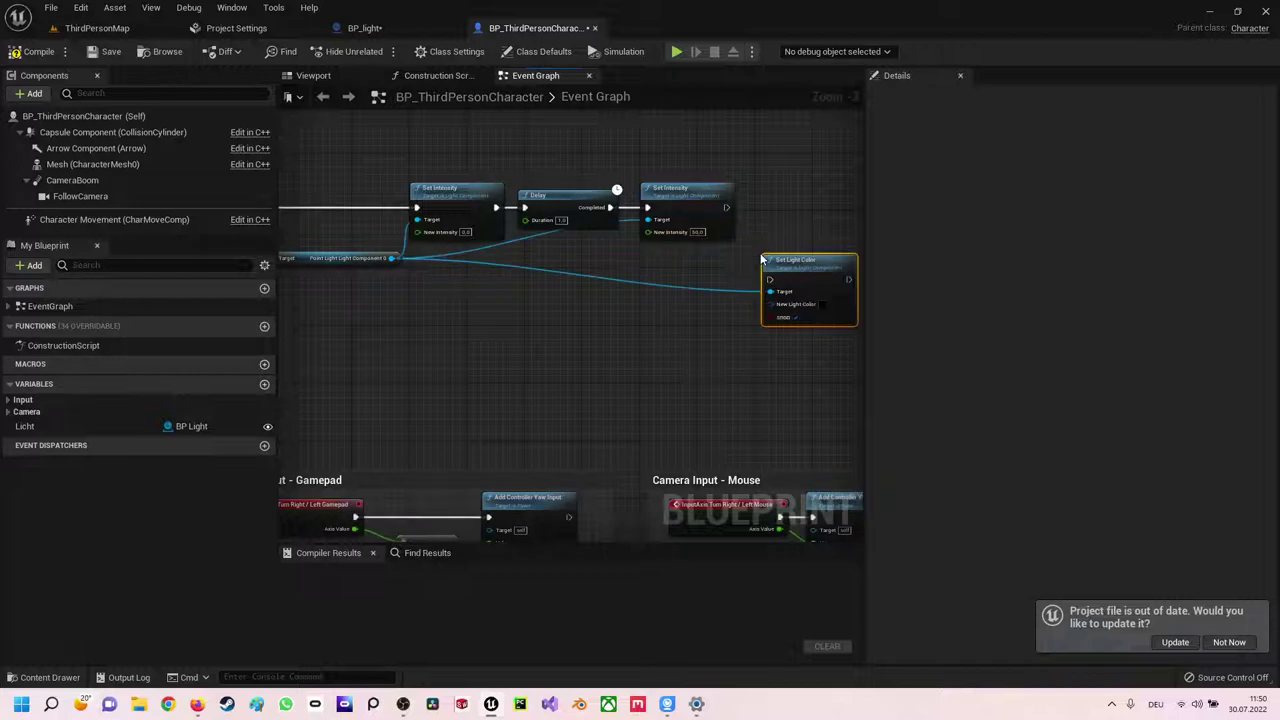
{"action": "left_click_drag", "start_coordinate": [761, 259], "coordinate": [765, 180]}
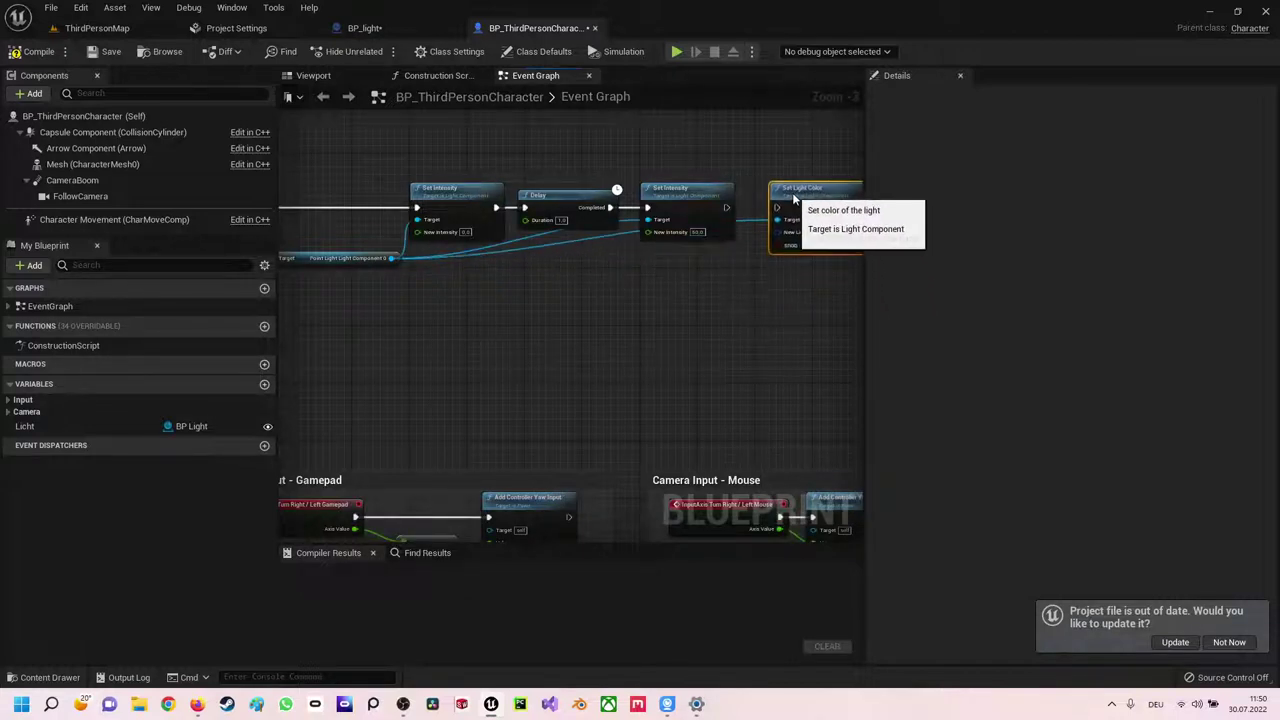
{"action": "mouse_move", "coordinate": [765, 180]}
{"action": "right_mouse_down"}
{"action": "mouse_move", "coordinate": [595, 163]}
{"action": "mouse_move", "coordinate": [530, 177]}
{"action": "right_mouse_up"}
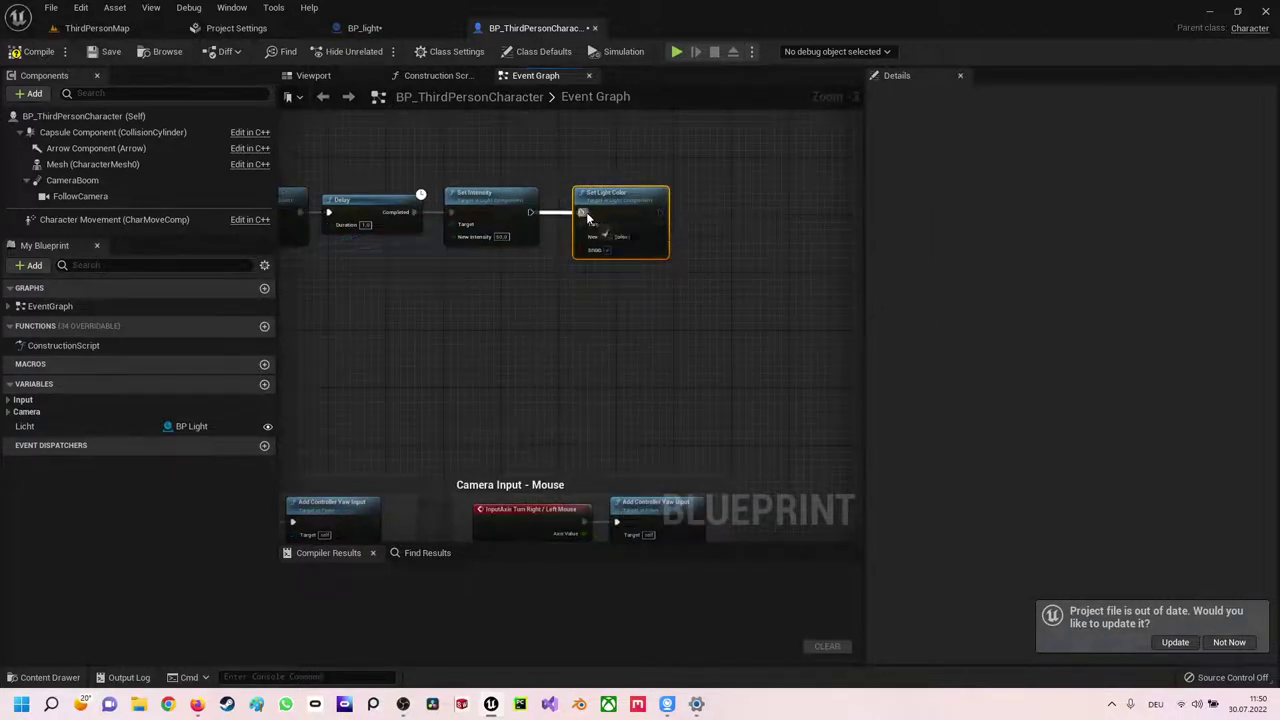
Set New Light Color to pure red by raising saturation and value to 1.0
{"action": "left_click", "coordinate": [633, 238]}
{"action": "left_click_drag", "start_coordinate": [811, 395], "coordinate": [811, 292]}
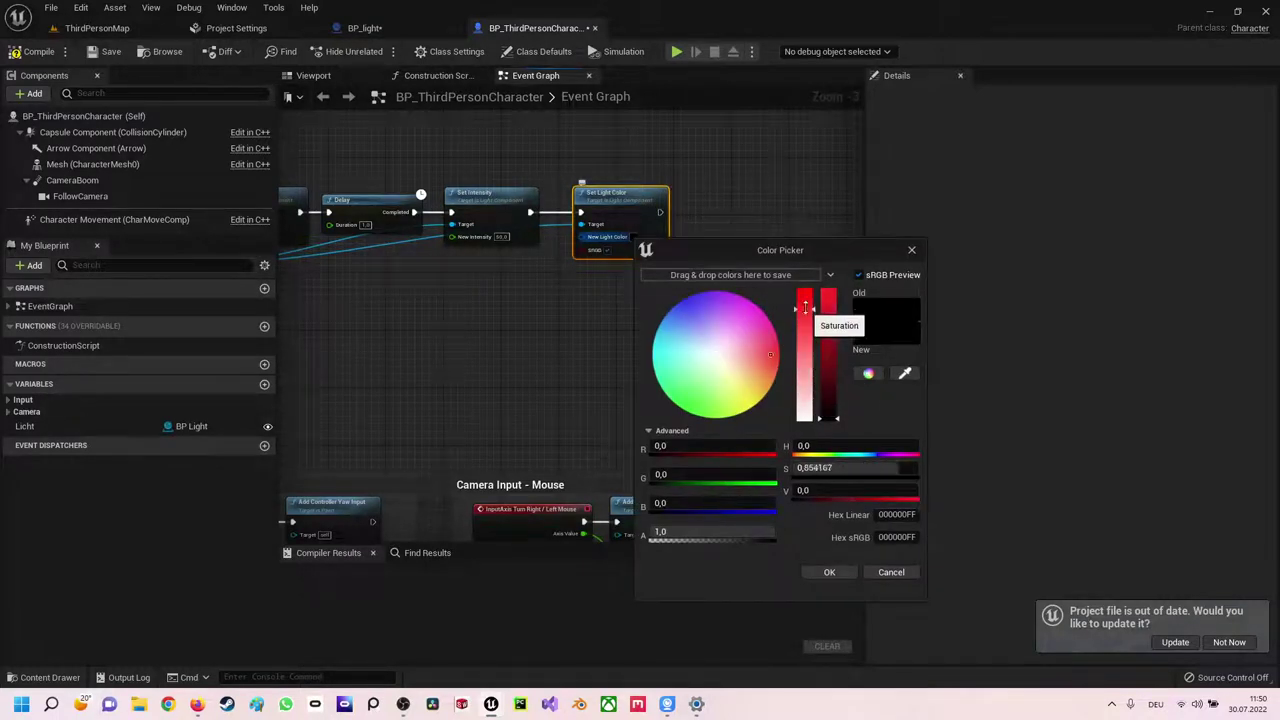
{"action": "left_click_drag", "start_coordinate": [828, 372], "coordinate": [828, 292]}
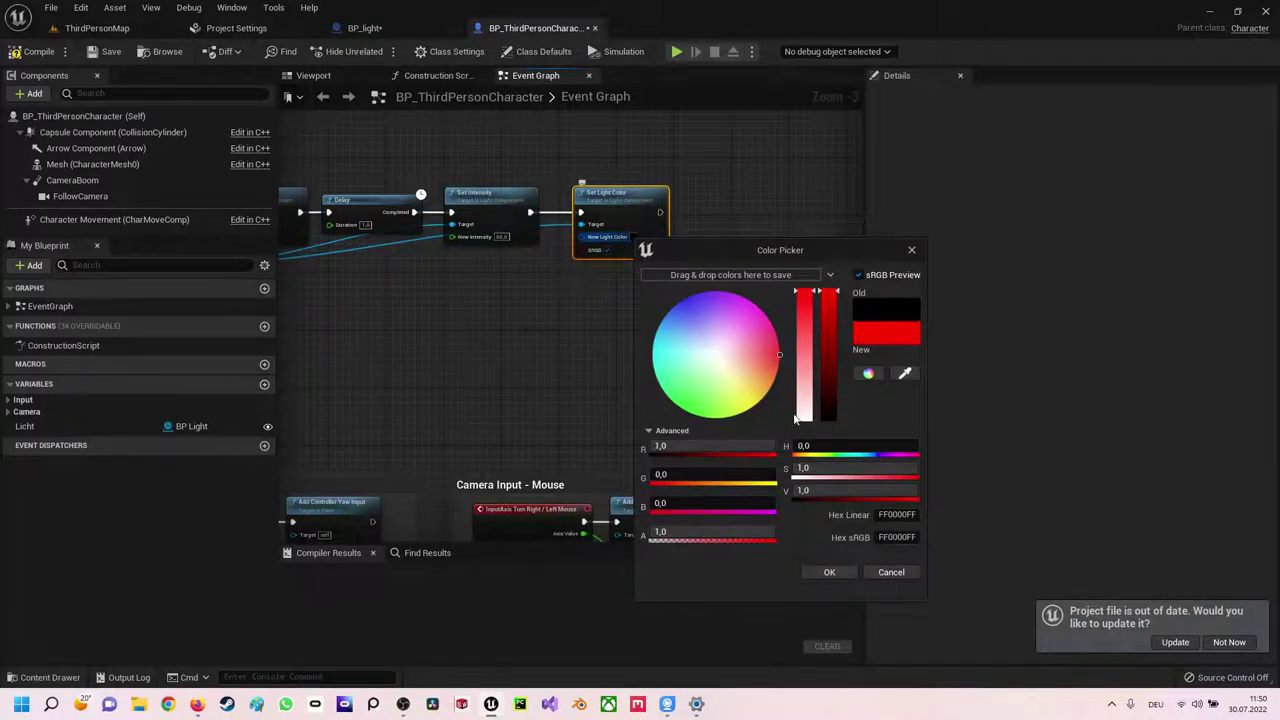
{"action": "left_click", "coordinate": [829, 572]}
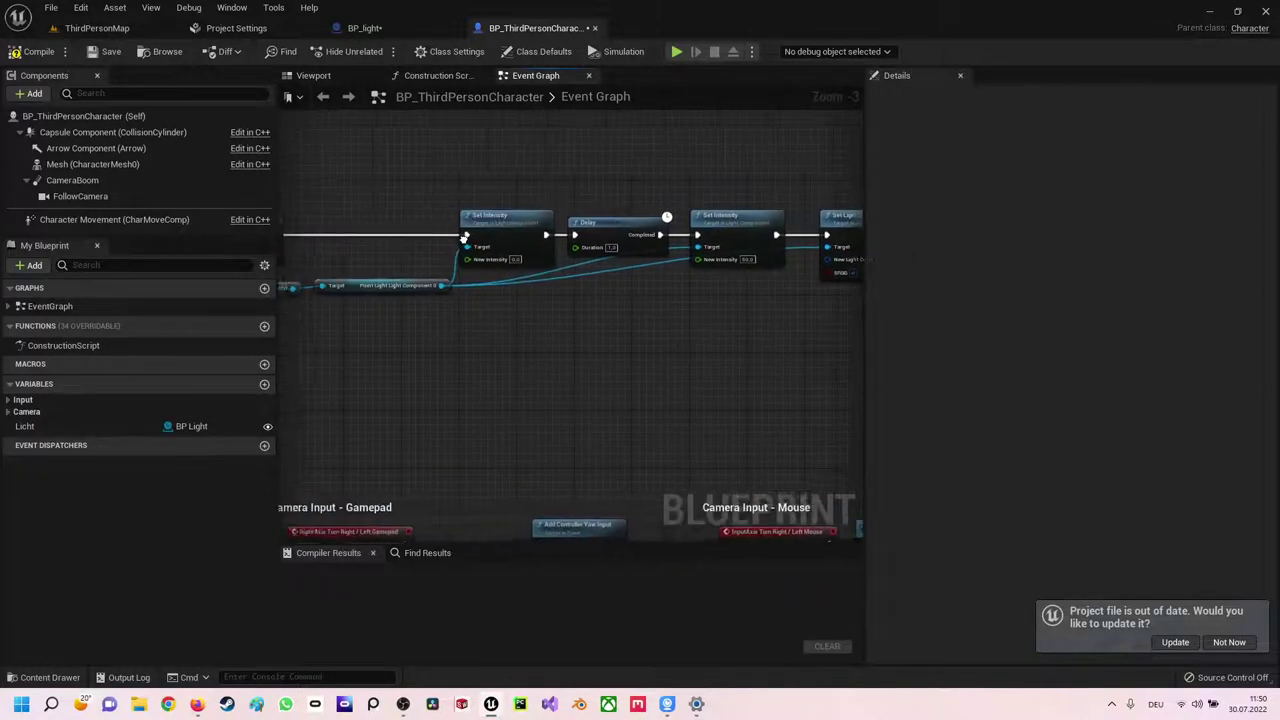
Check the Licht variable, then compile BP_ThirdPersonCharacter and BP_light
{"action": "scroll", "coordinate": [484, 320], "scroll_direction": "down", "scroll_amount": 2}
{"action": "scroll", "coordinate": [484, 320], "scroll_direction": "up", "scroll_amount": 1}
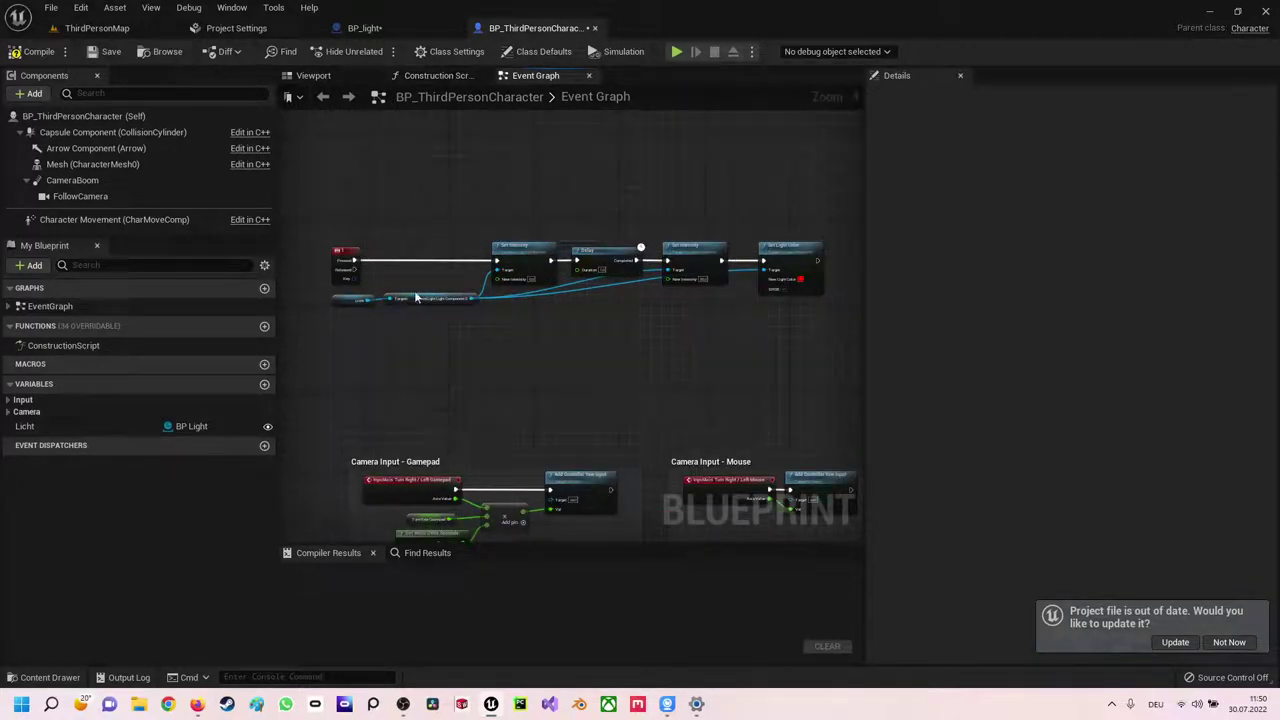
{"action": "left_click", "coordinate": [347, 302]}
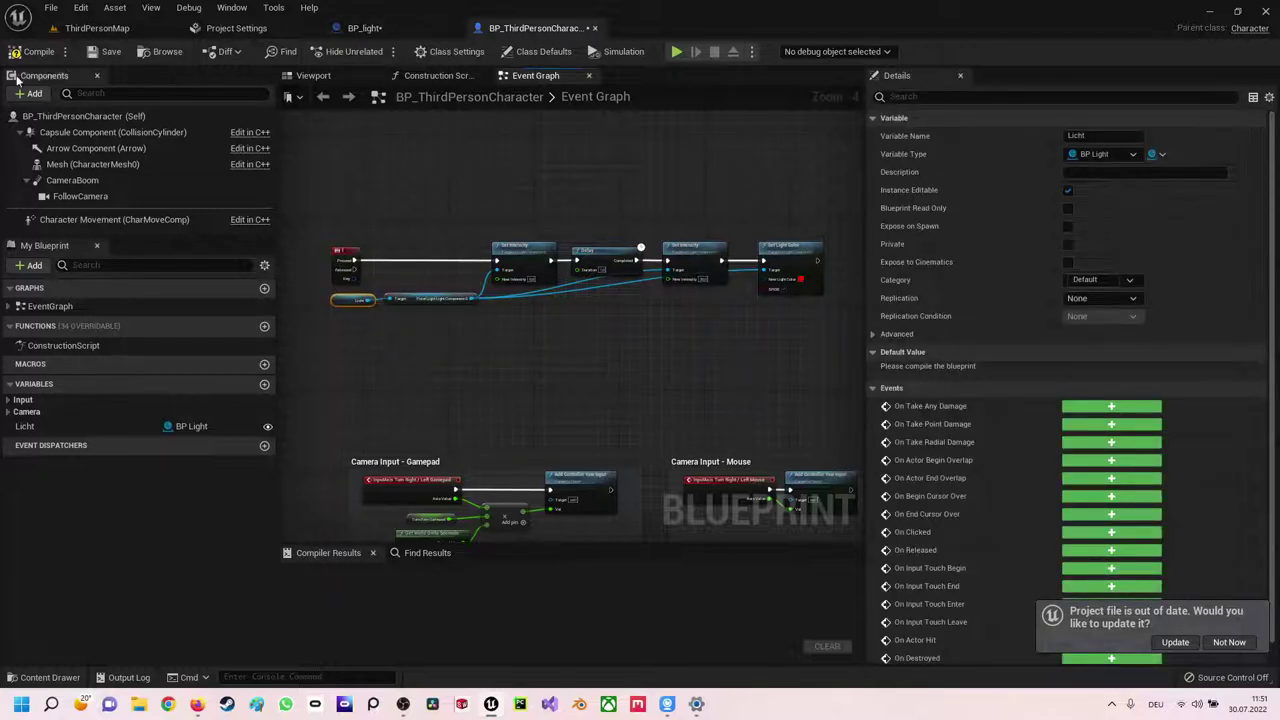
{"action": "left_click", "coordinate": [35, 51]}
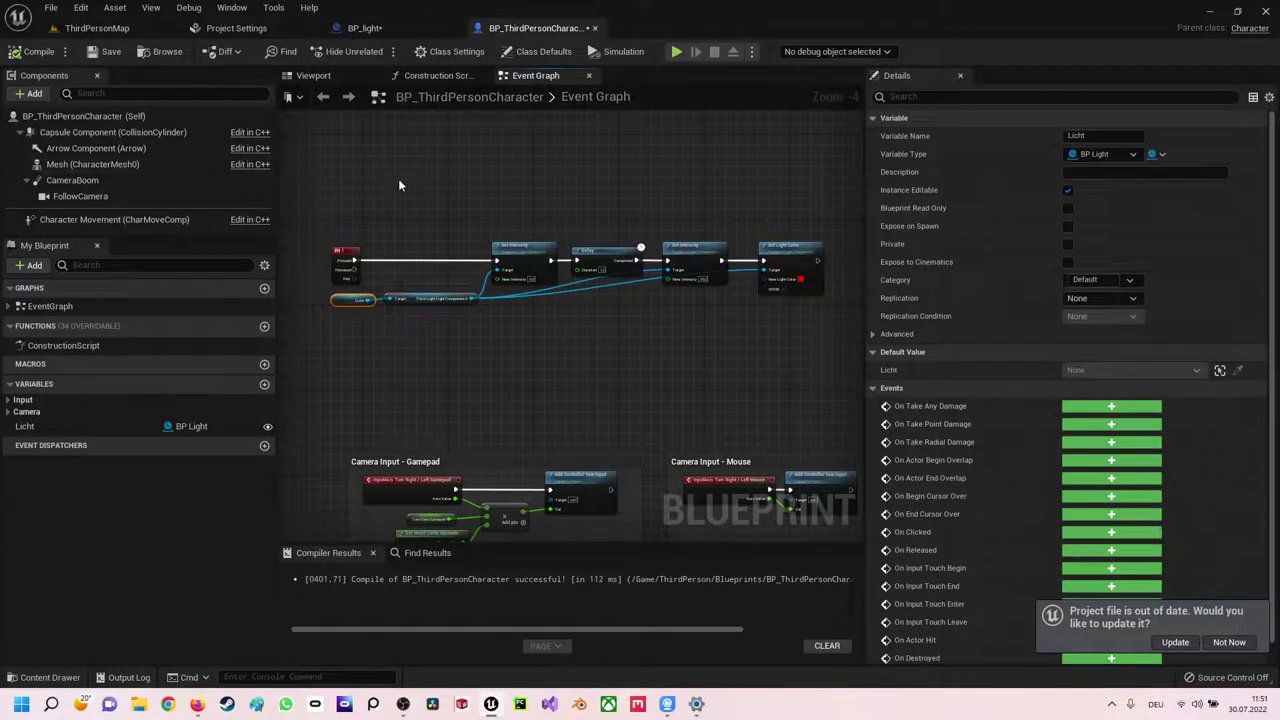
{"action": "left_click", "coordinate": [397, 28]}
{"action": "left_click", "coordinate": [35, 57]}
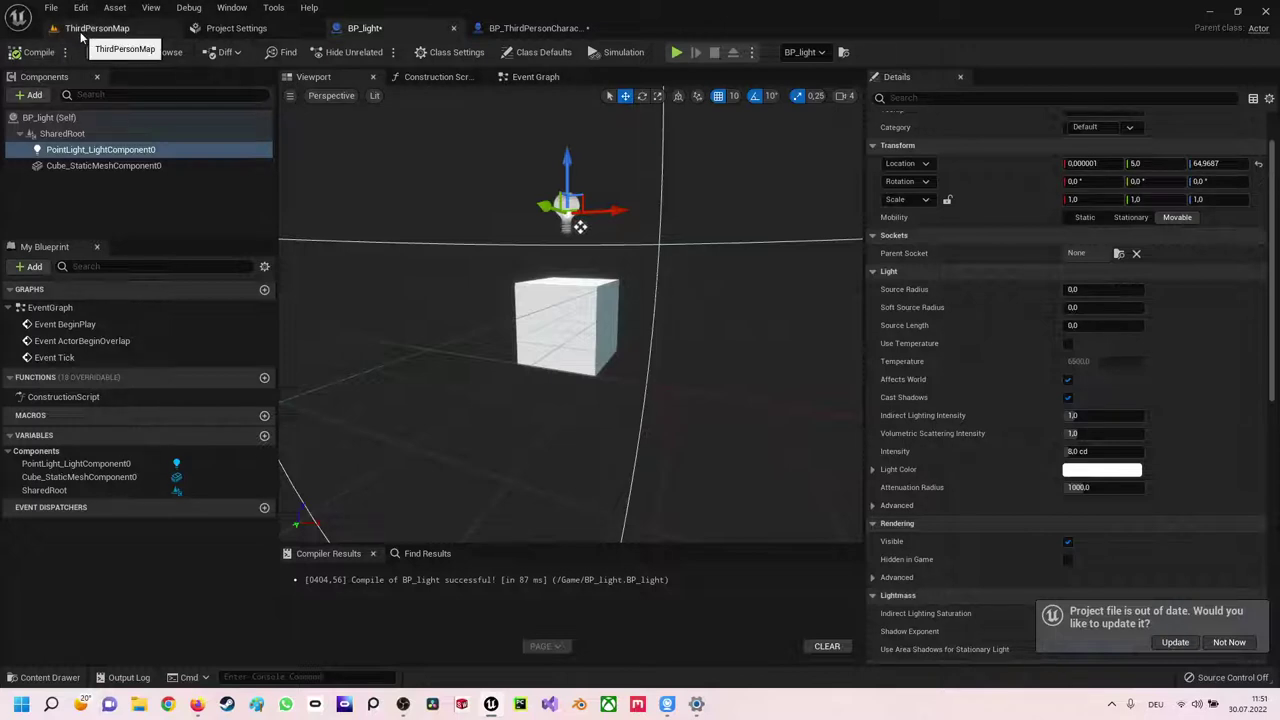
Test-play the ThirdPersonMap level, walking the character forward, then stop
{"action": "left_click", "coordinate": [90, 28]}
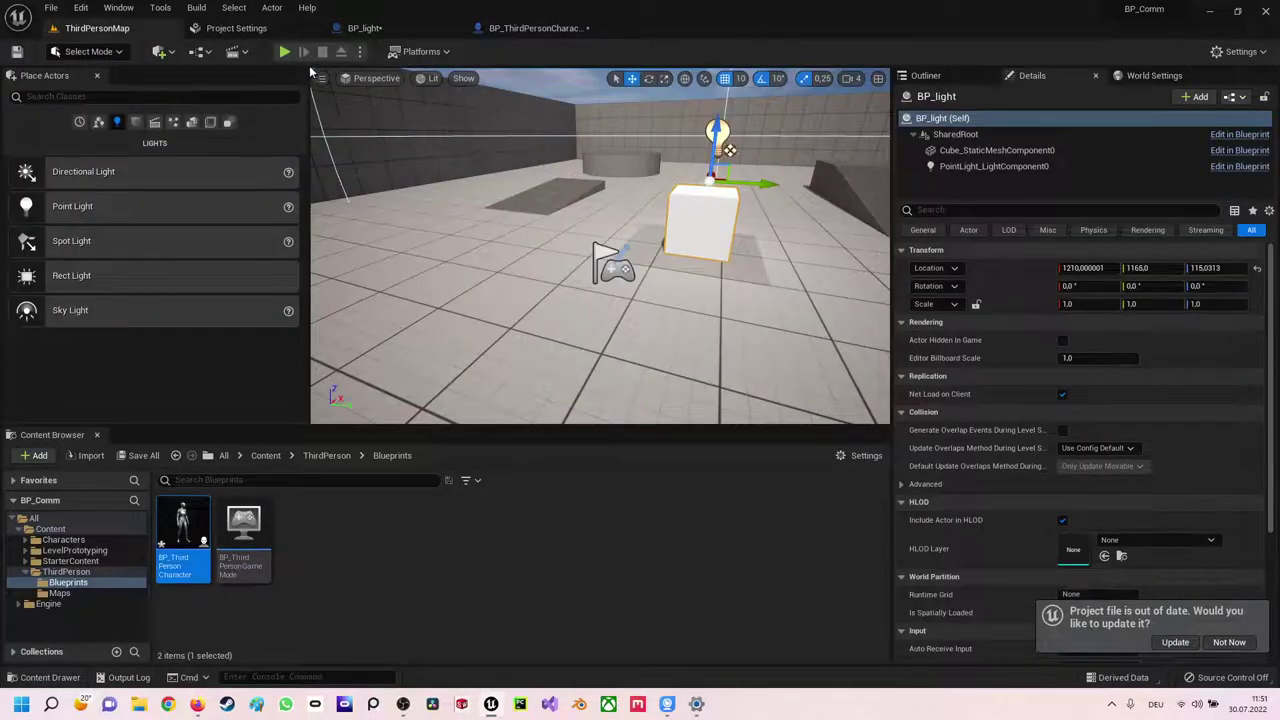
{"action": "left_click", "coordinate": [284, 52]}
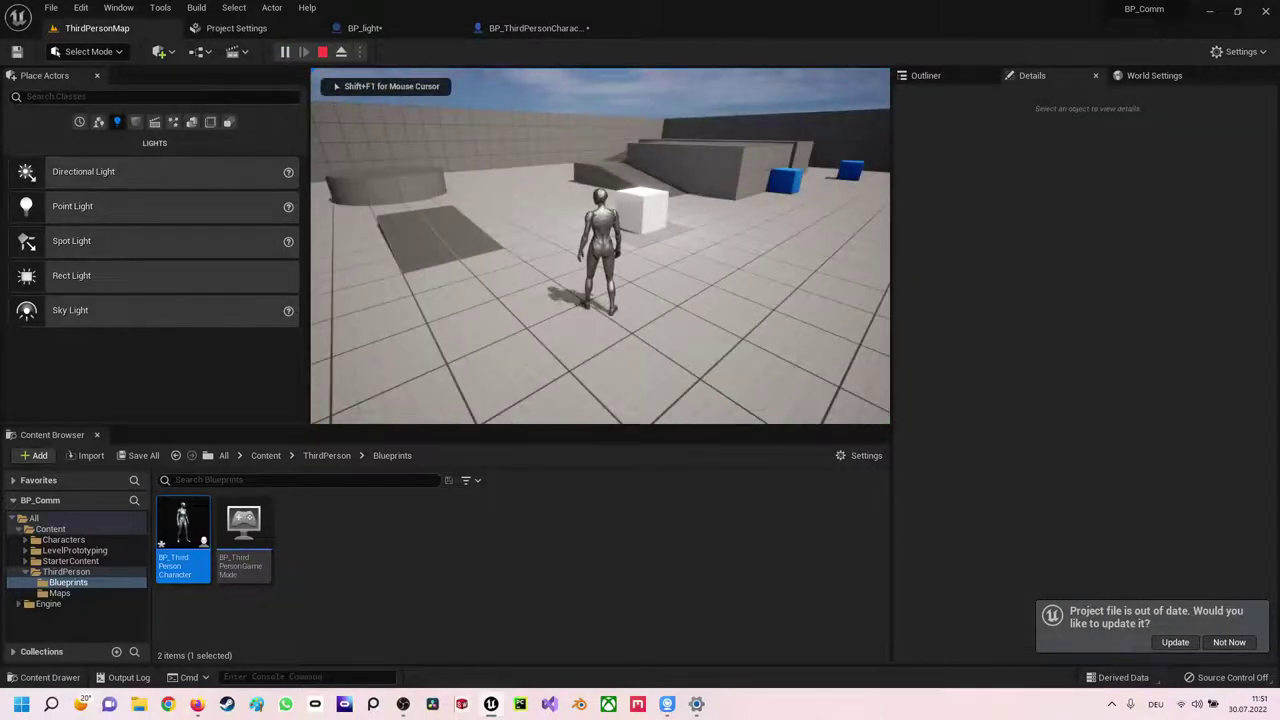
{"action": "key", "text": "w"}
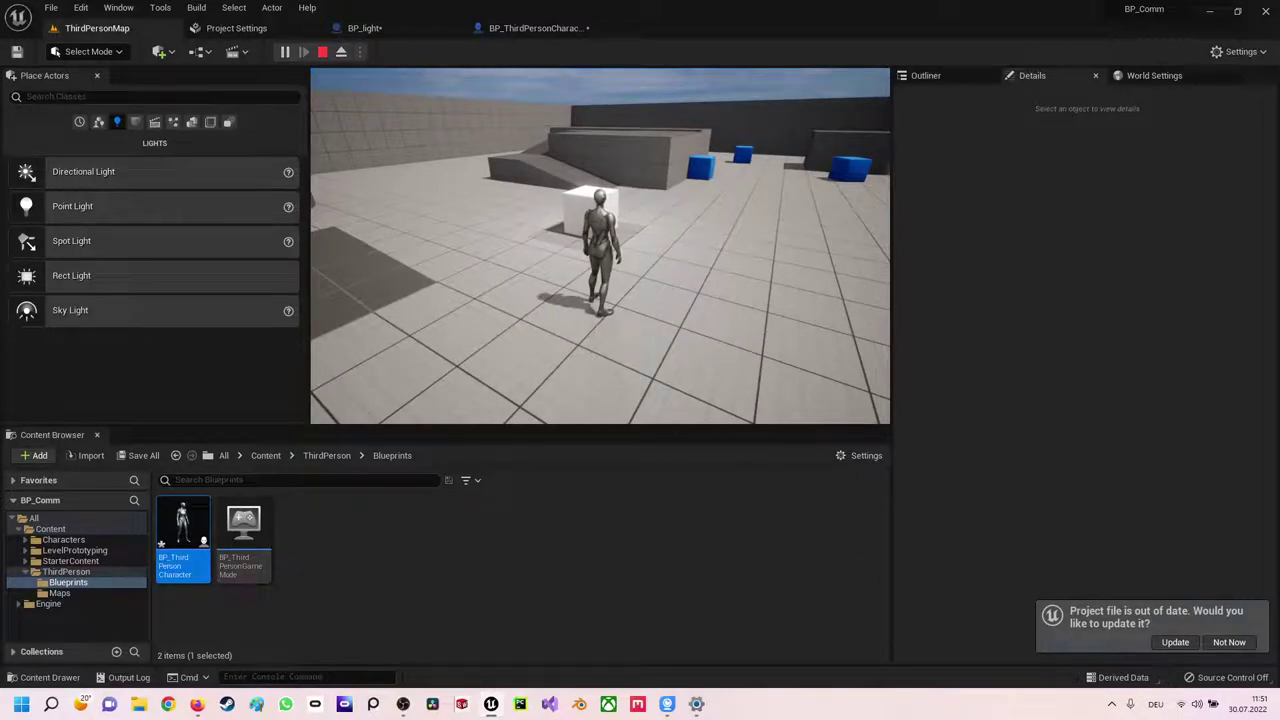
{"action": "key", "text": "Escape"}
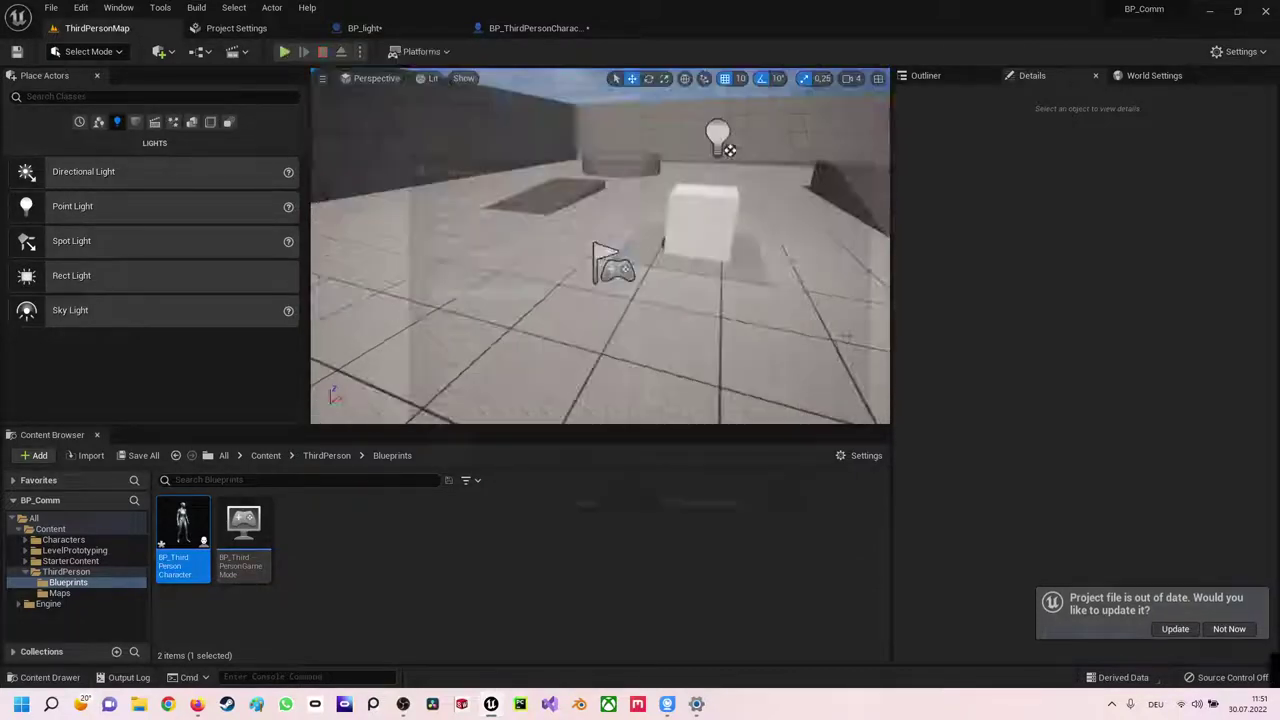
Dismiss the message log and place a BP_ThirdPersonCharacter beside the white cube
{"action": "left_click", "coordinate": [893, 144]}
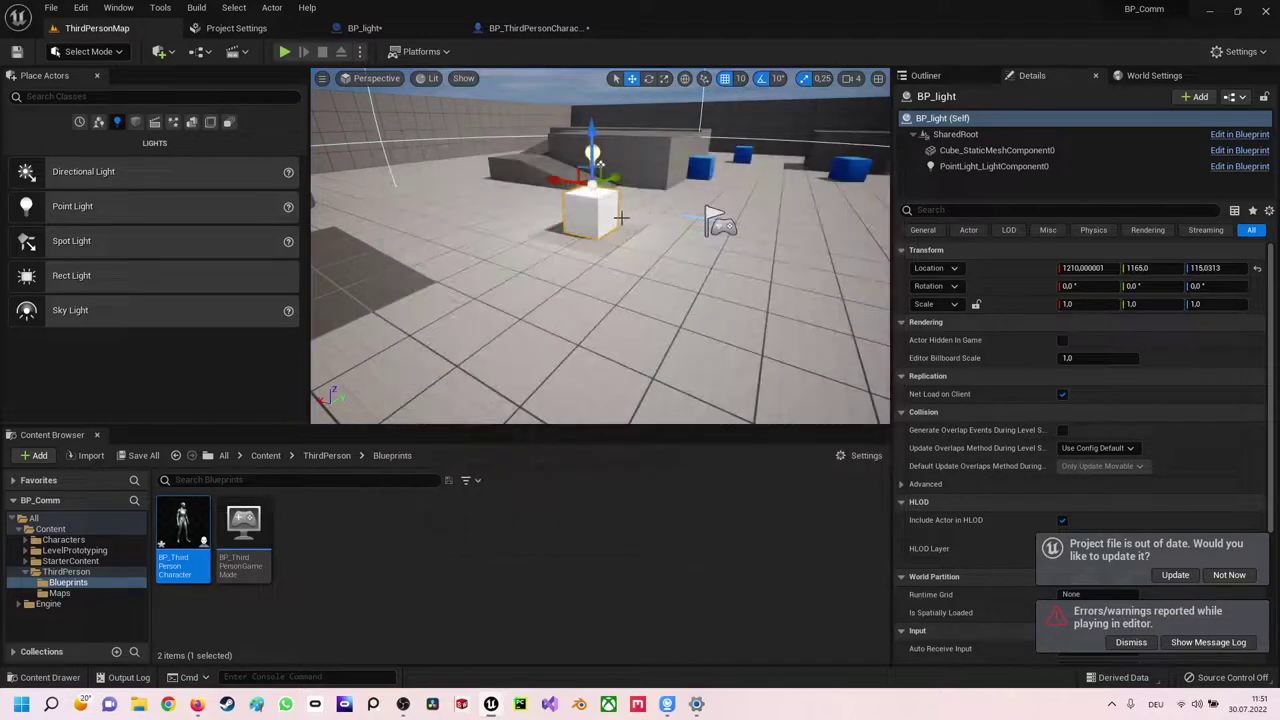
{"action": "right_click_drag", "start_coordinate": [650, 240], "coordinate": [603, 261]}
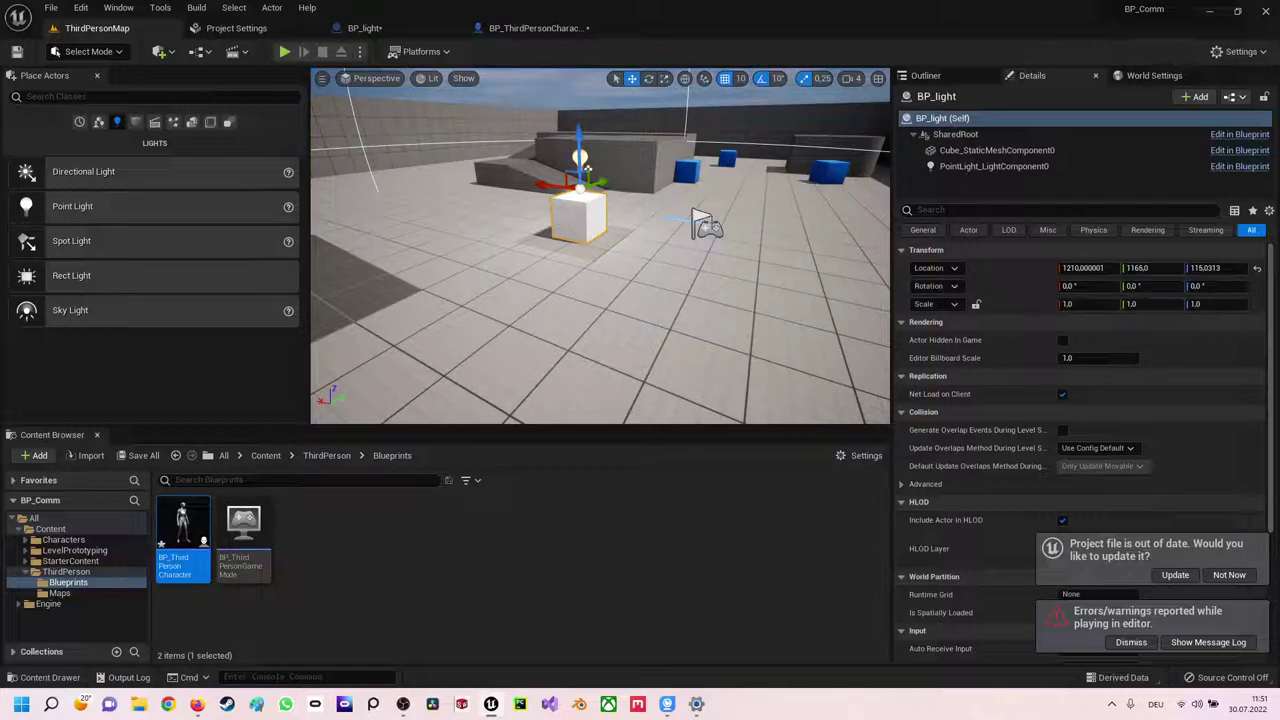
{"action": "left_click_drag", "start_coordinate": [183, 530], "coordinate": [487, 287]}
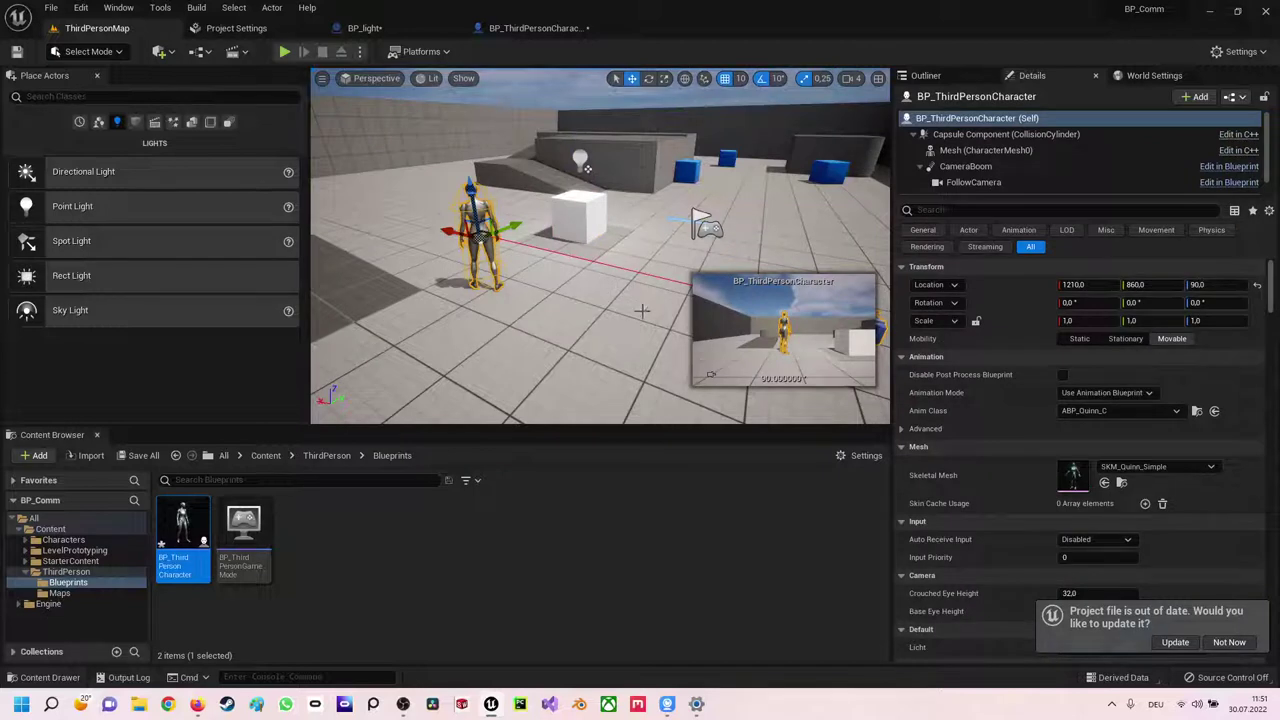
Filter Details by 'Autoposs', set Auto Possess Player to Player 0, save, and clear the filter
{"action": "left_click", "coordinate": [980, 212]}
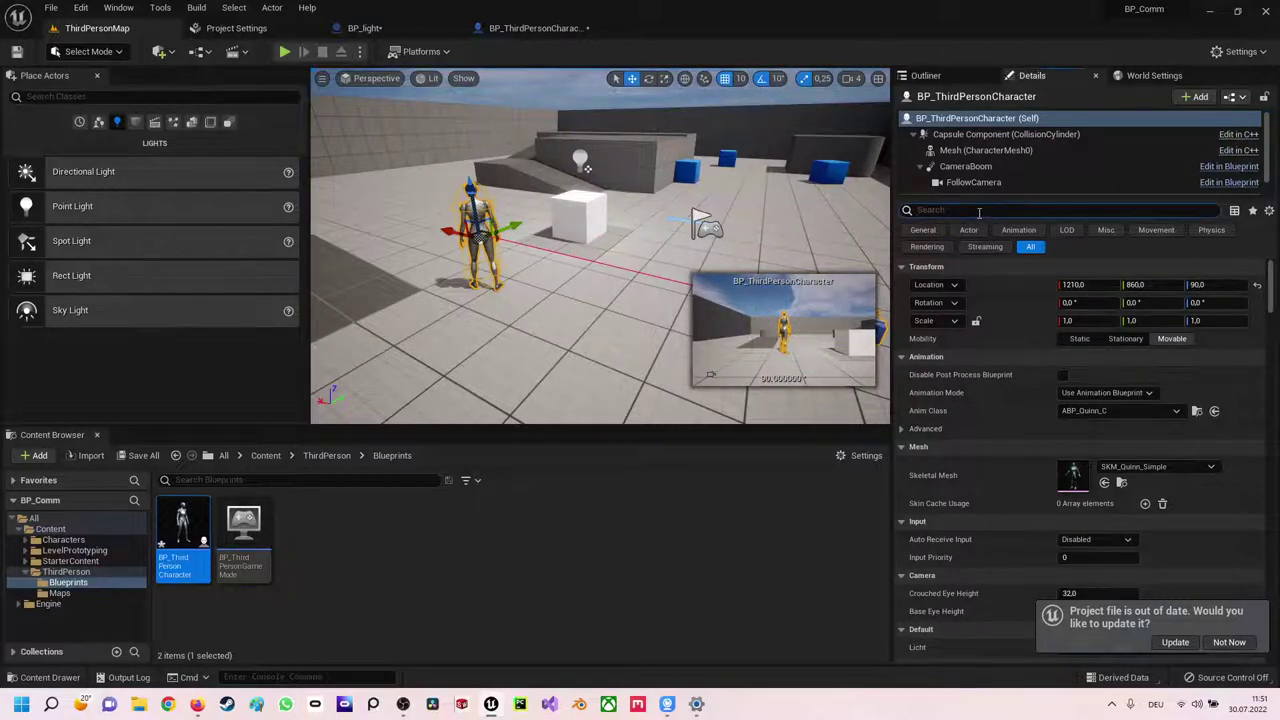
{"action": "type", "text": "Auto"}
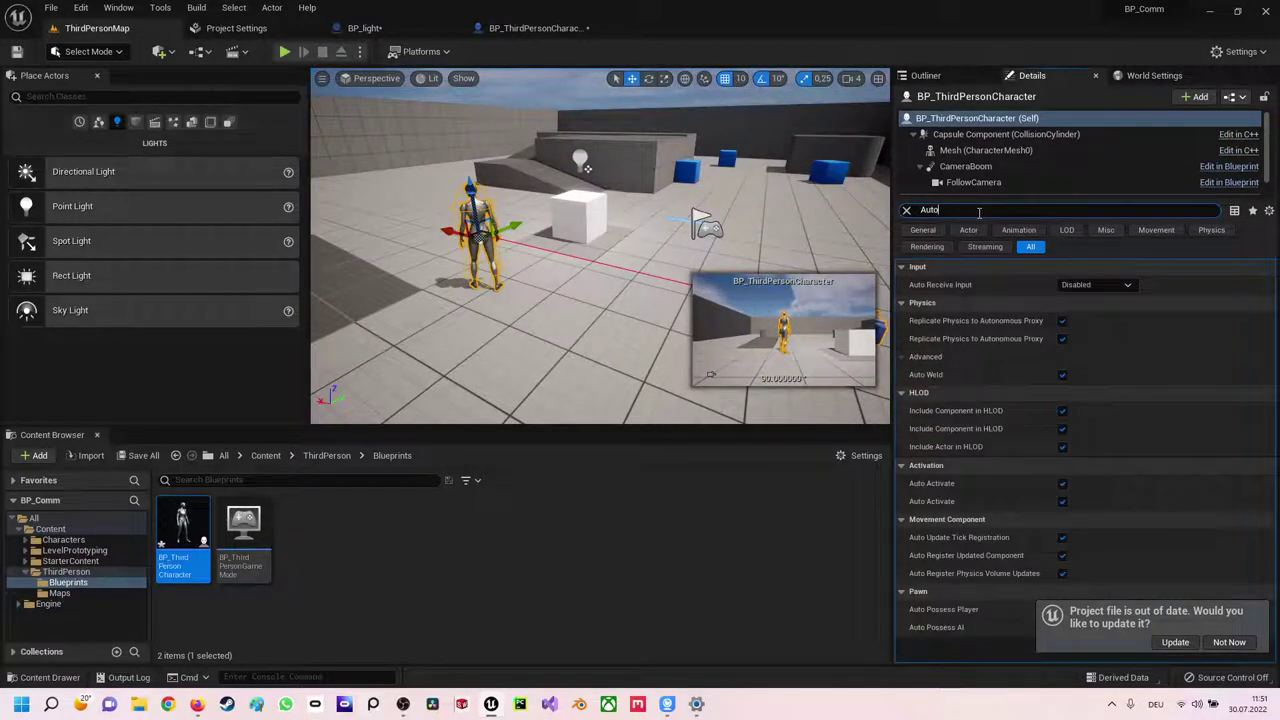
{"action": "type", "text": "poss"}
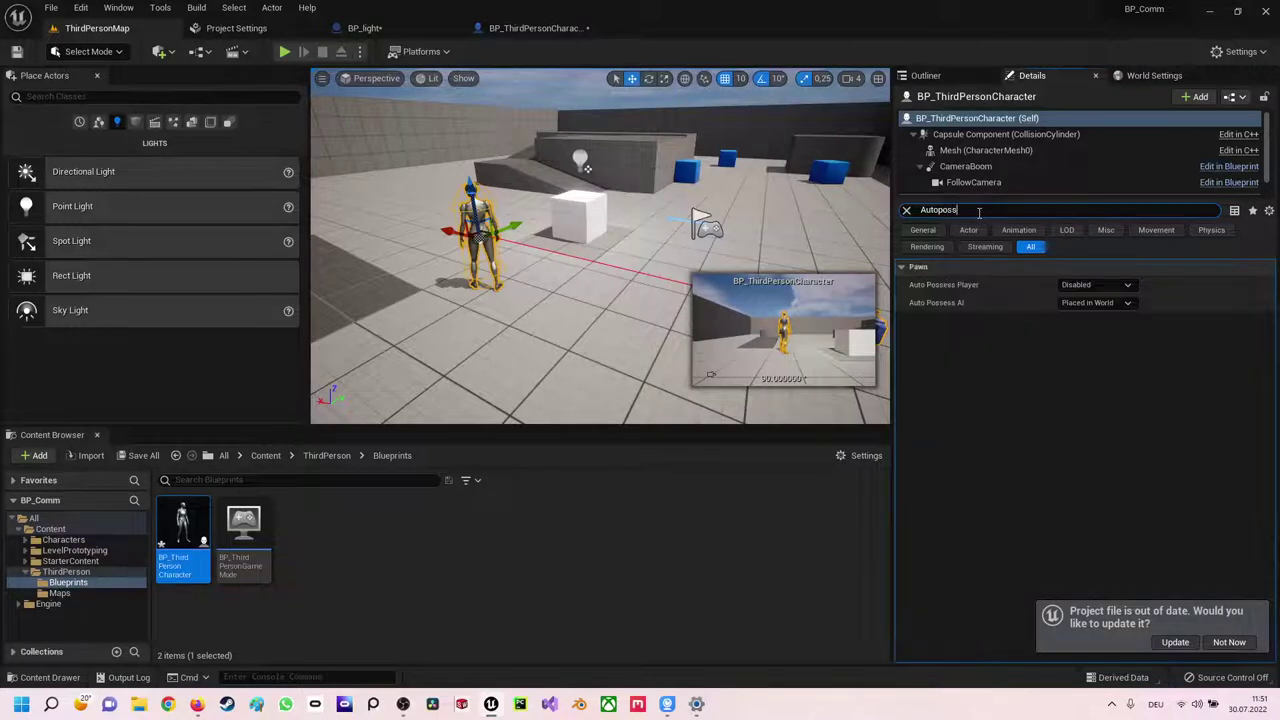
{"action": "left_click", "coordinate": [1090, 285]}
{"action": "key", "text": "Escape"}
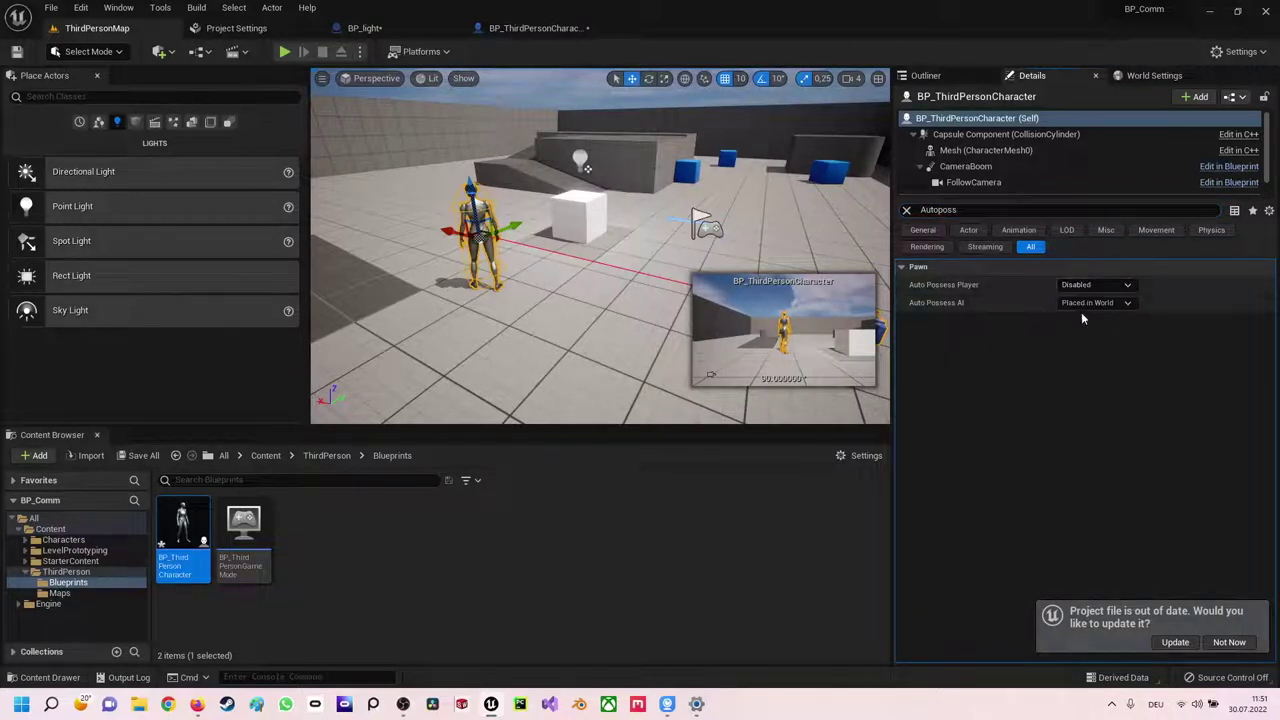
{"action": "left_click", "coordinate": [16, 51]}
{"action": "right_click_drag", "start_coordinate": [545, 212], "coordinate": [560, 214]}
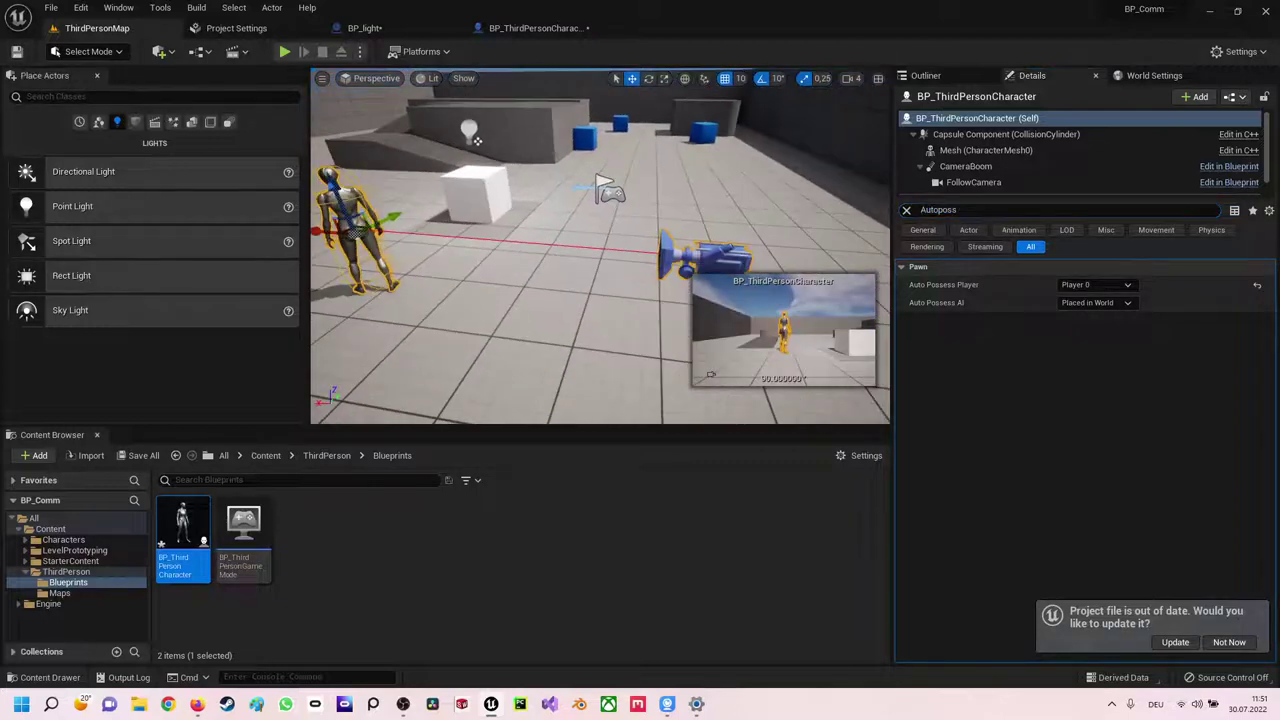
{"action": "left_click", "coordinate": [906, 210]}
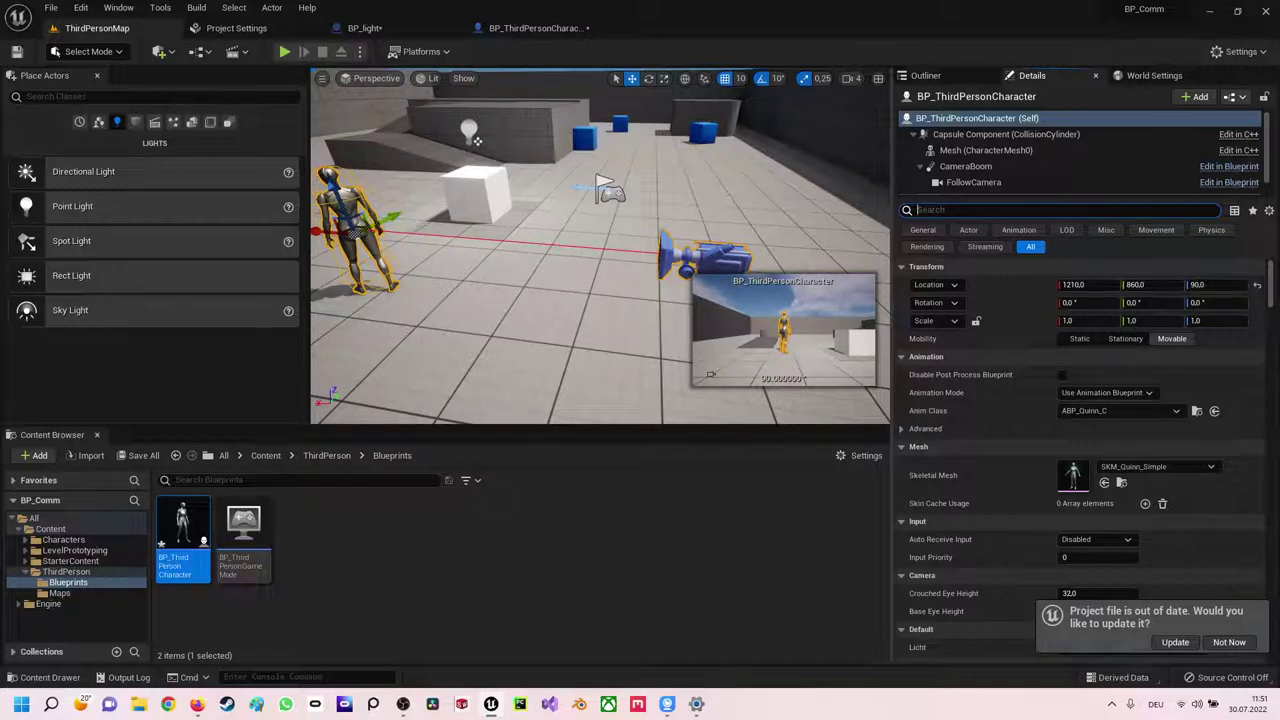
Scroll Details down to Licht and pick the BP_light actor from the viewport
{"action": "scroll", "coordinate": [971, 364], "scroll_direction": "down", "scroll_amount": 1}
{"action": "scroll", "coordinate": [974, 362], "scroll_direction": "down", "scroll_amount": 1}
{"action": "scroll", "coordinate": [974, 362], "scroll_direction": "down", "scroll_amount": 2}
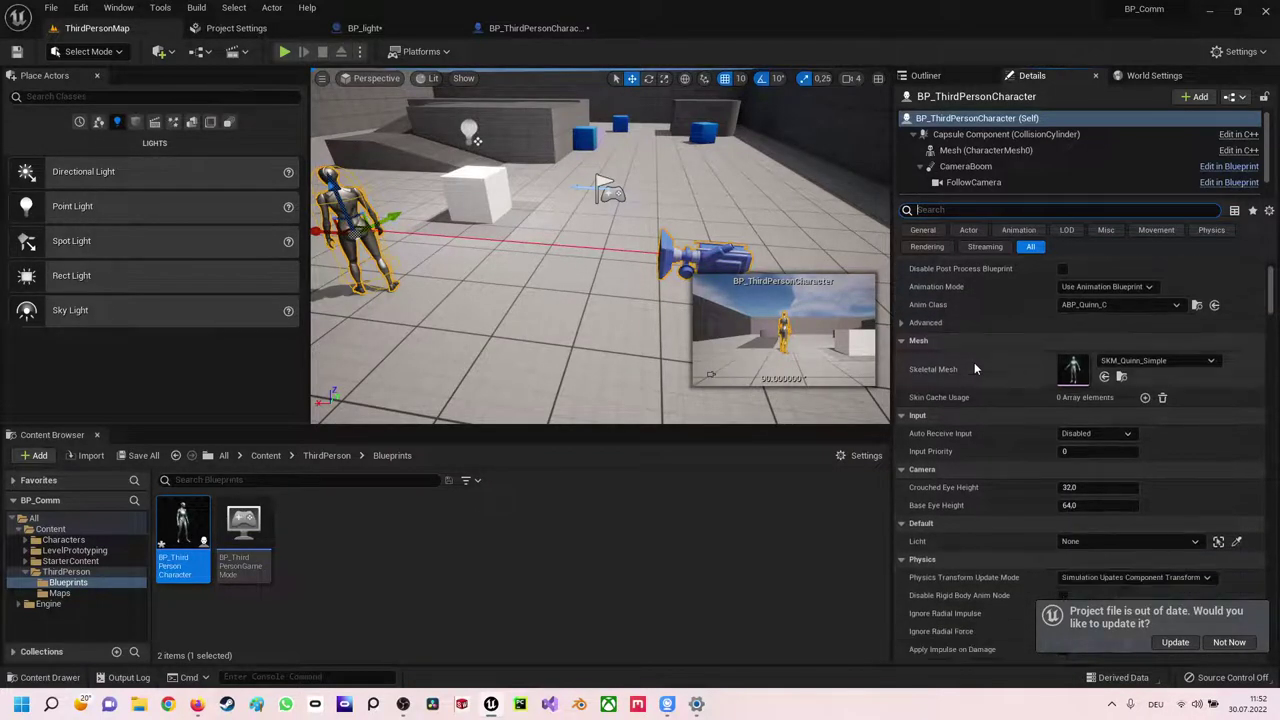
{"action": "scroll", "coordinate": [974, 362], "scroll_direction": "down", "scroll_amount": 1}
{"action": "scroll", "coordinate": [974, 362], "scroll_direction": "down", "scroll_amount": 1}
{"action": "scroll", "coordinate": [974, 362], "scroll_direction": "down", "scroll_amount": 2}
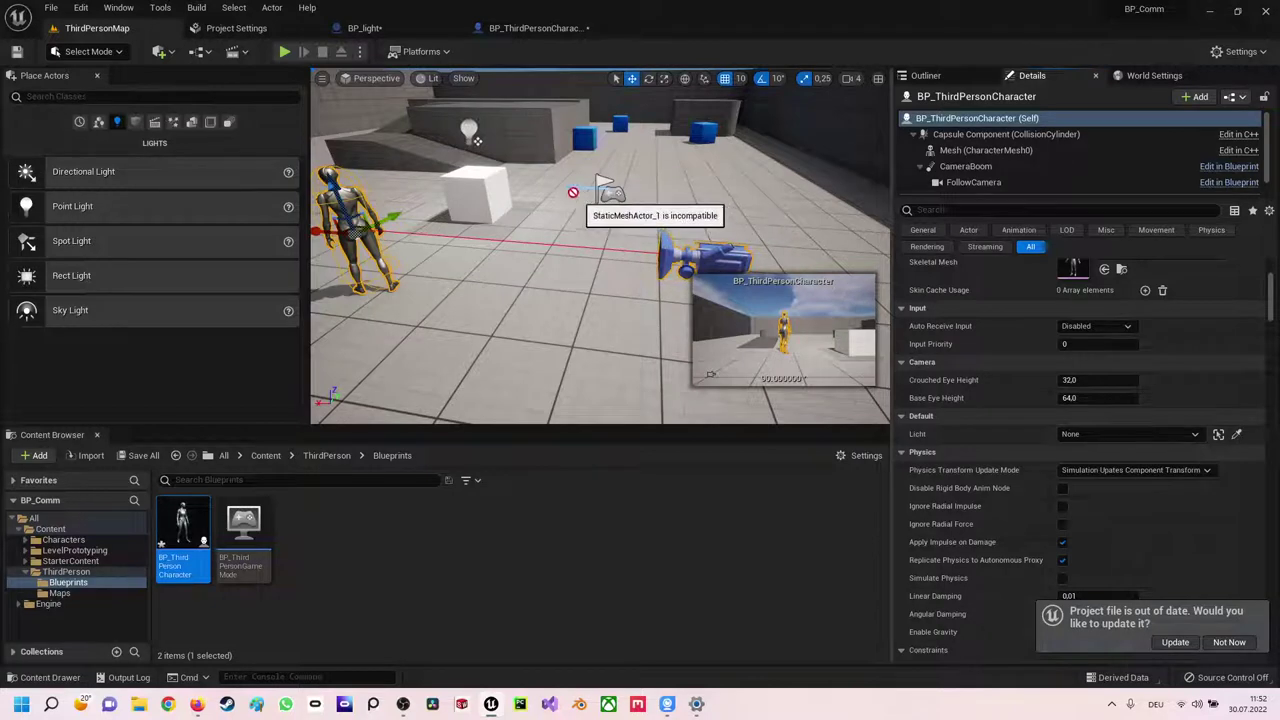
{"action": "left_click", "coordinate": [495, 185]}
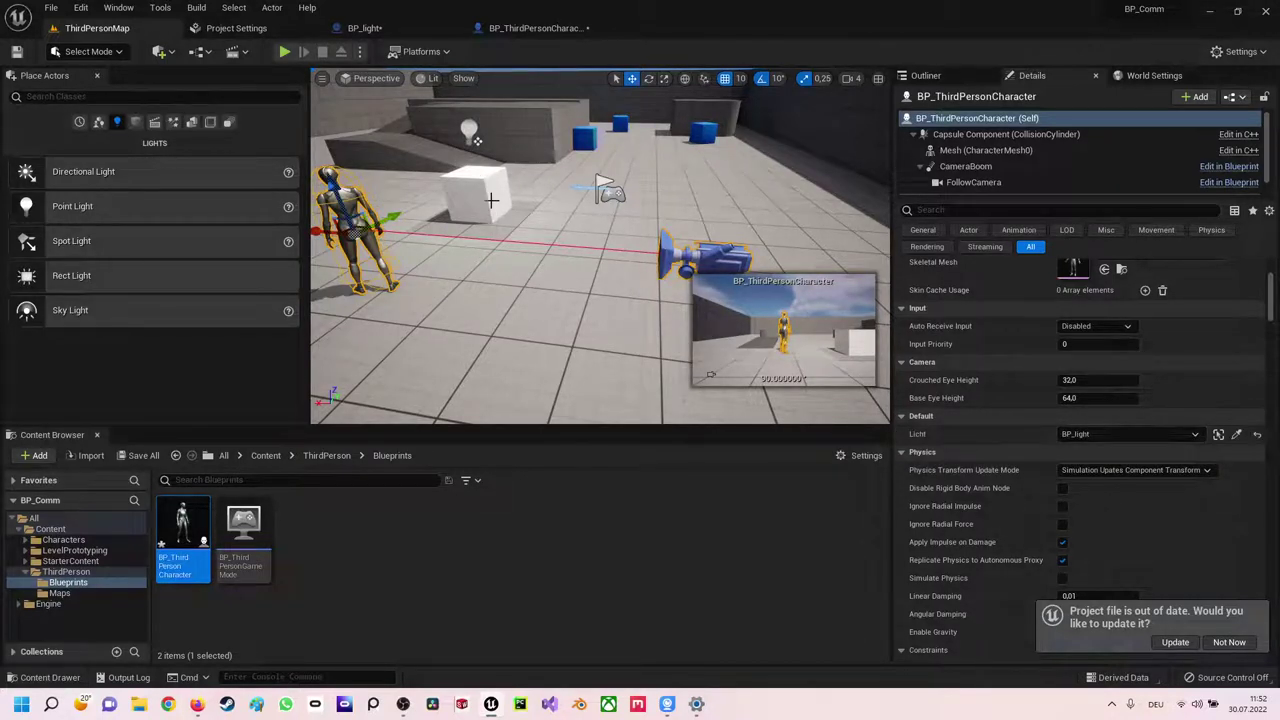
{"action": "right_click_drag", "start_coordinate": [508, 158], "coordinate": [470, 160]}
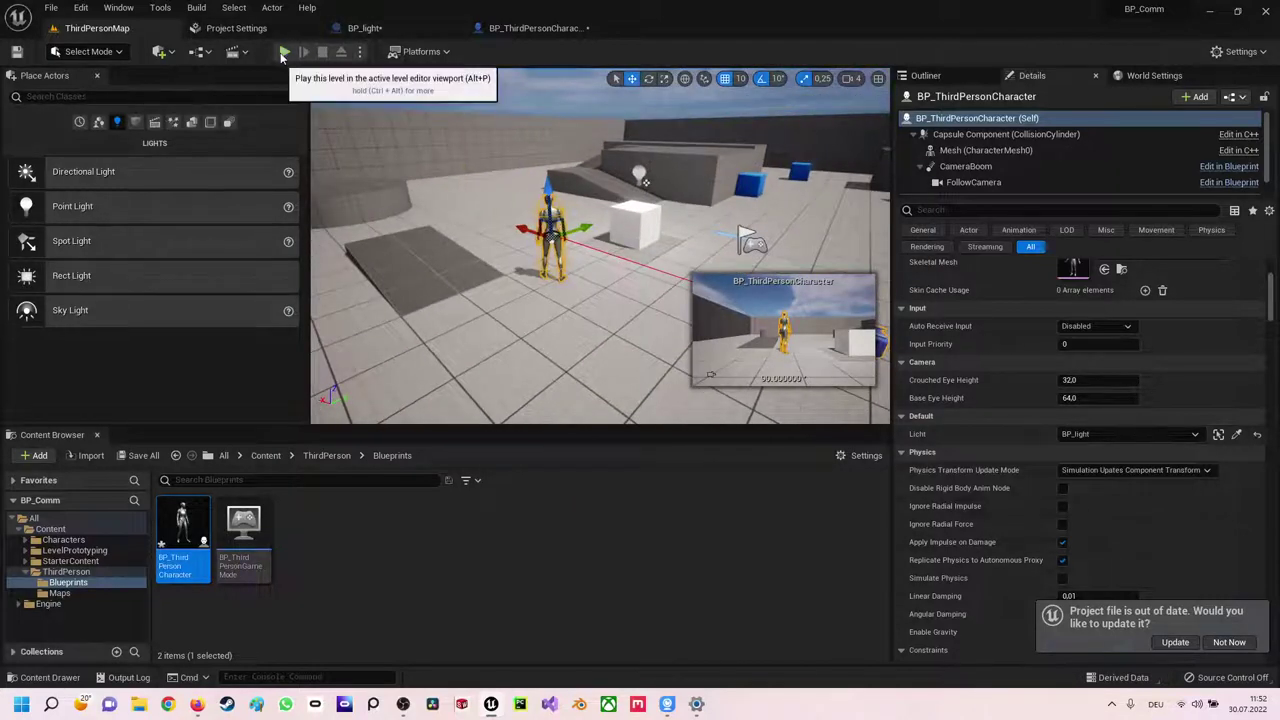
Play the level and run the character around the white cube as its light turns red
{"action": "left_click", "coordinate": [284, 52]}
{"action": "left_click", "coordinate": [386, 86]}
{"action": "key", "text": "w"}
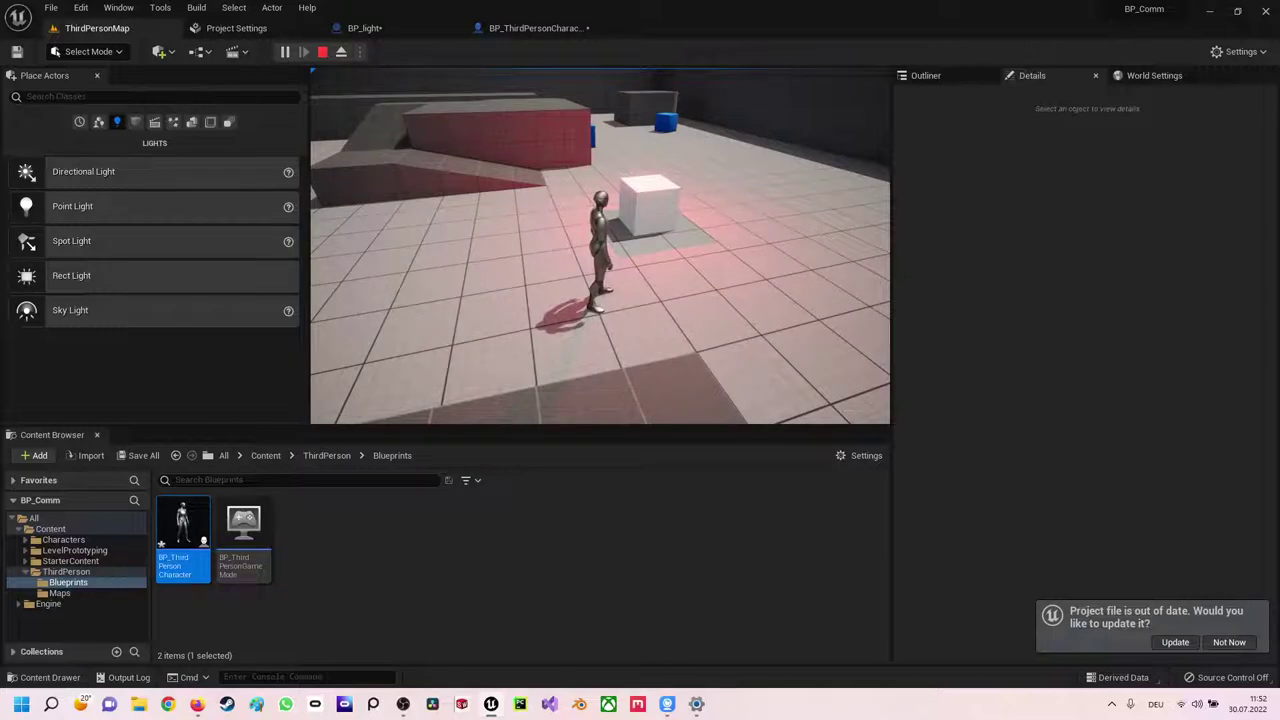
{"action": "key", "text": "w"}
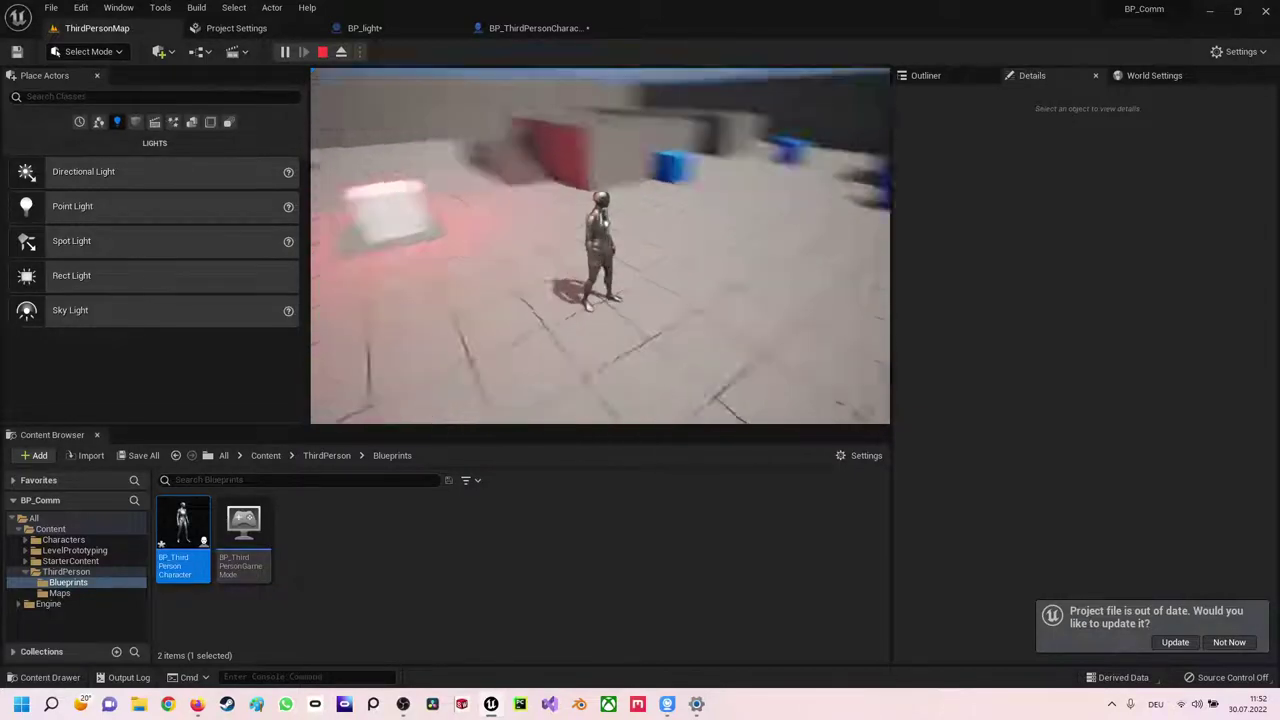
{"action": "key", "text": "w"}
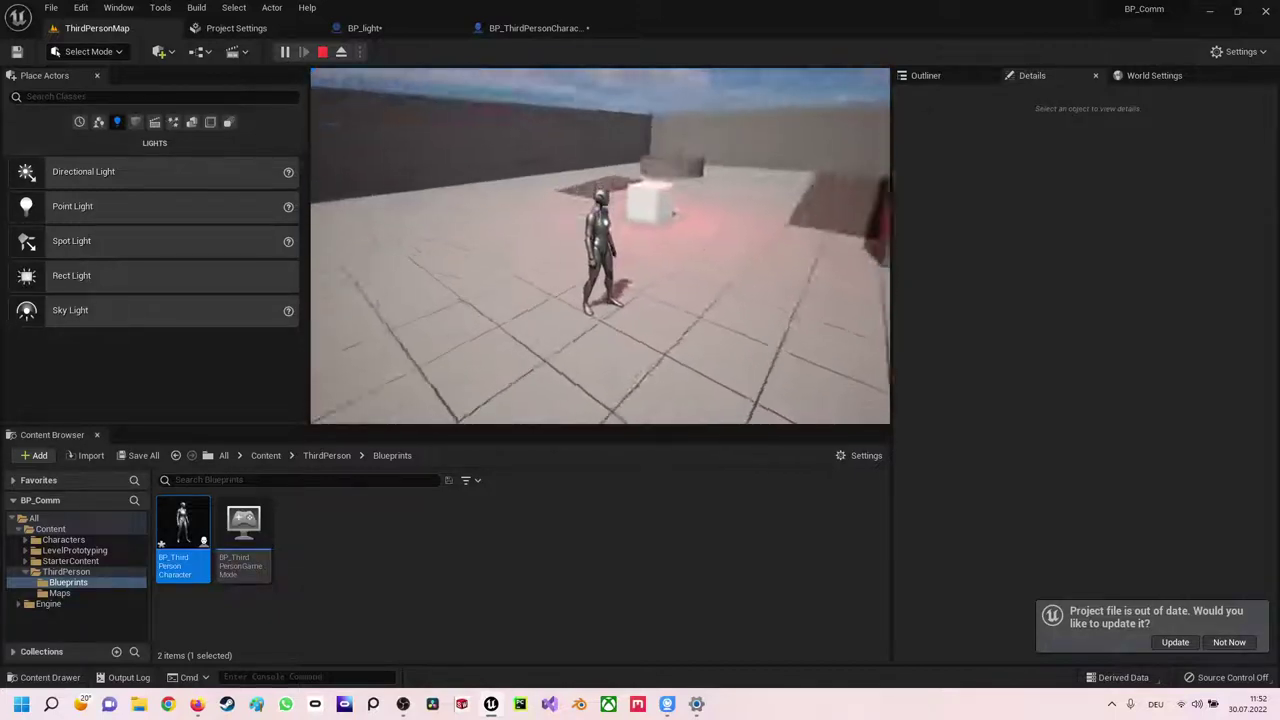
{"action": "key", "text": "w"}
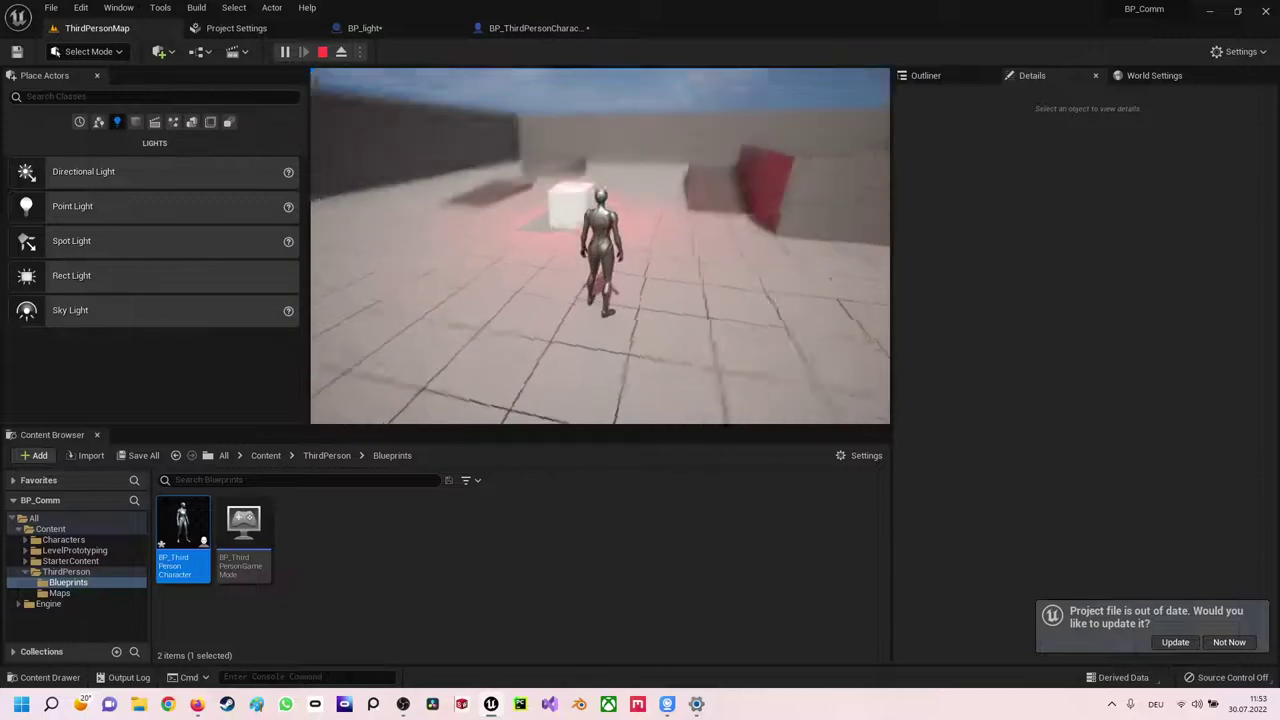